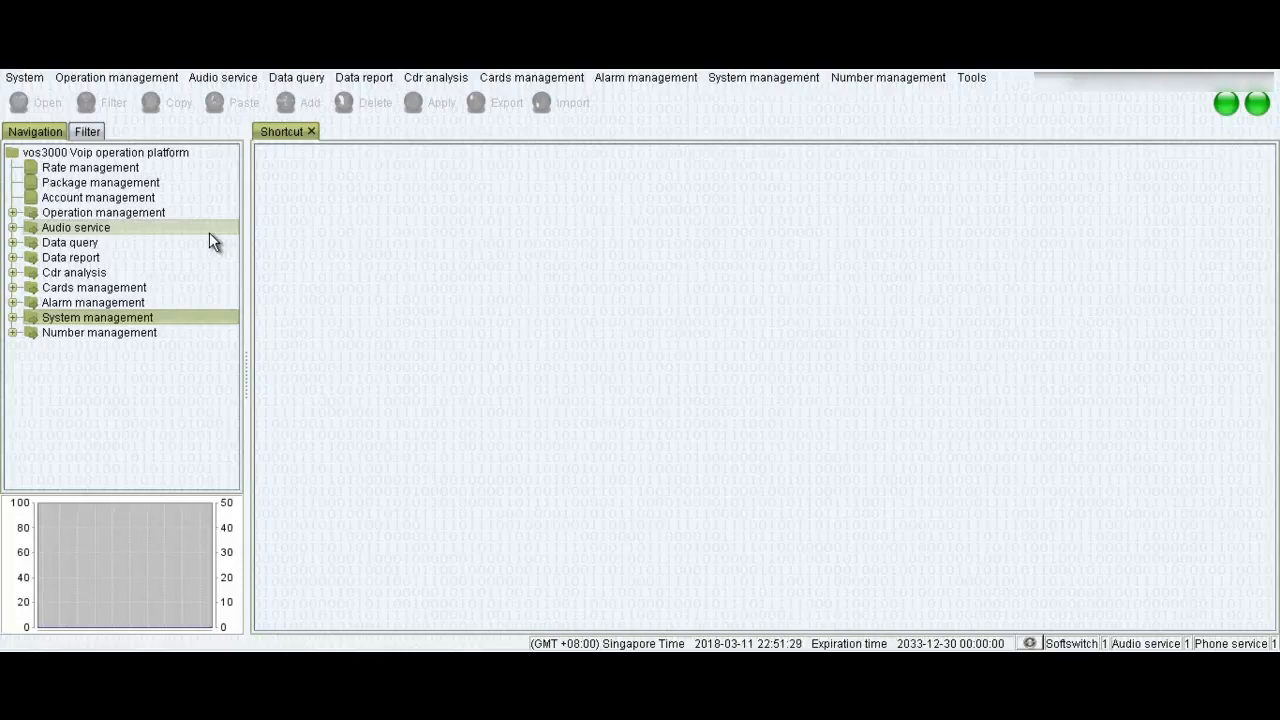
double_click(110, 170)
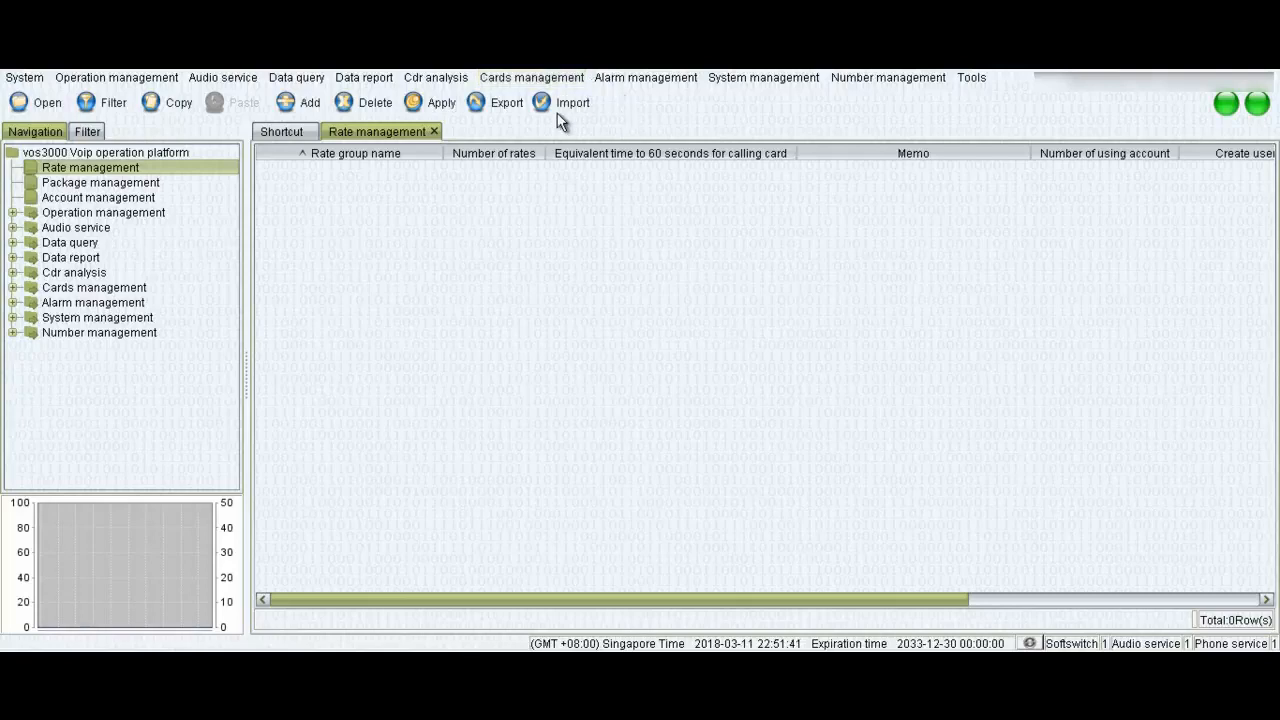
left_click(433, 131)
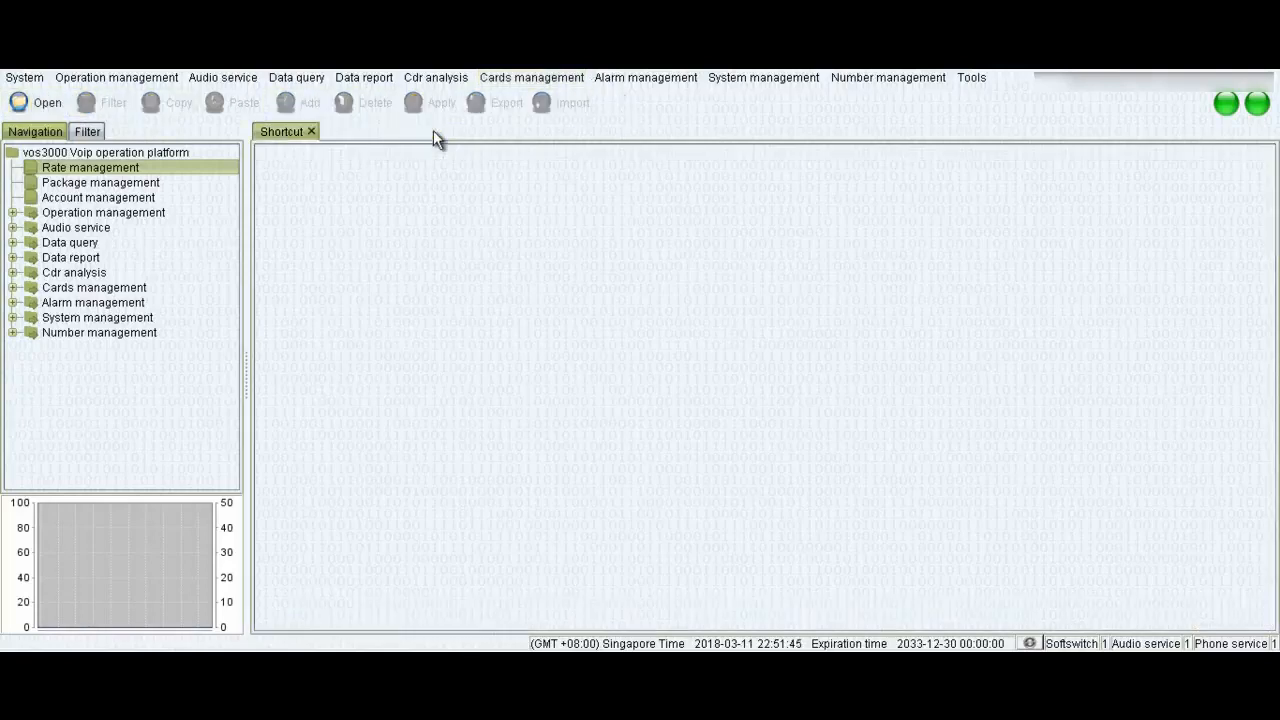
left_click(80, 183)
left_click(95, 167)
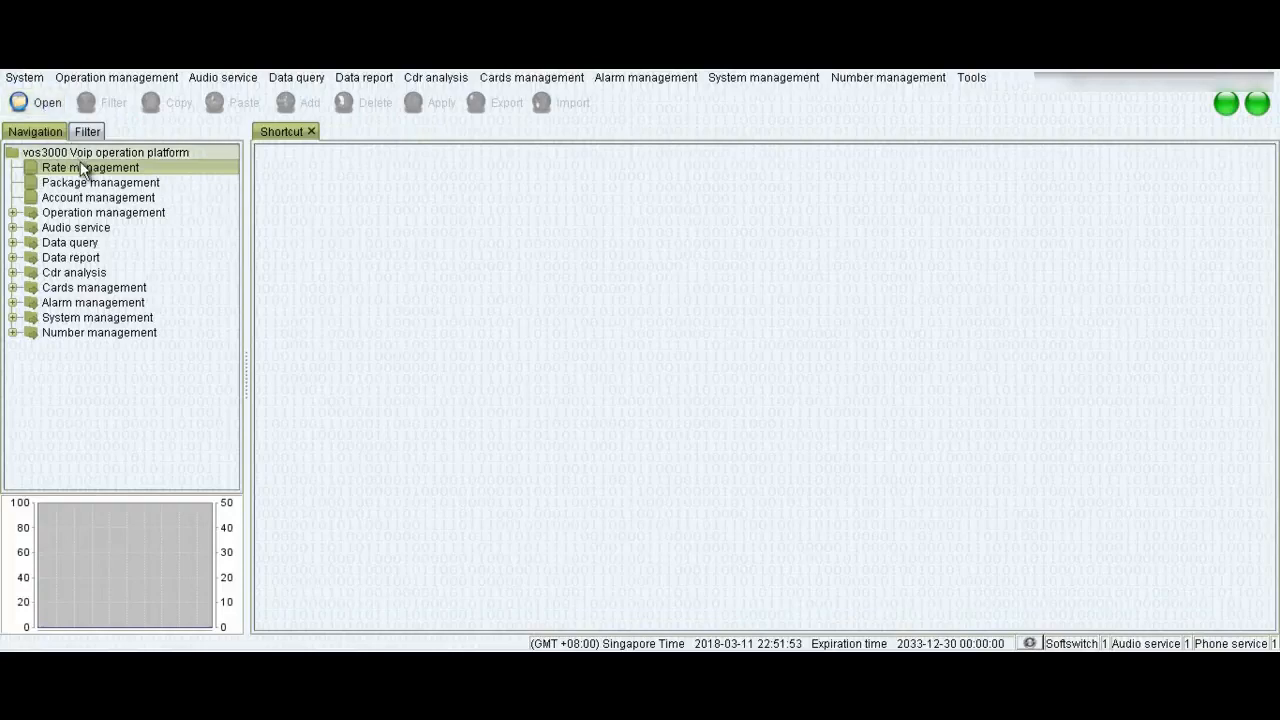
Add a rate group named CustomerTestRate in Rate management and apply it.
double_click(138, 168)
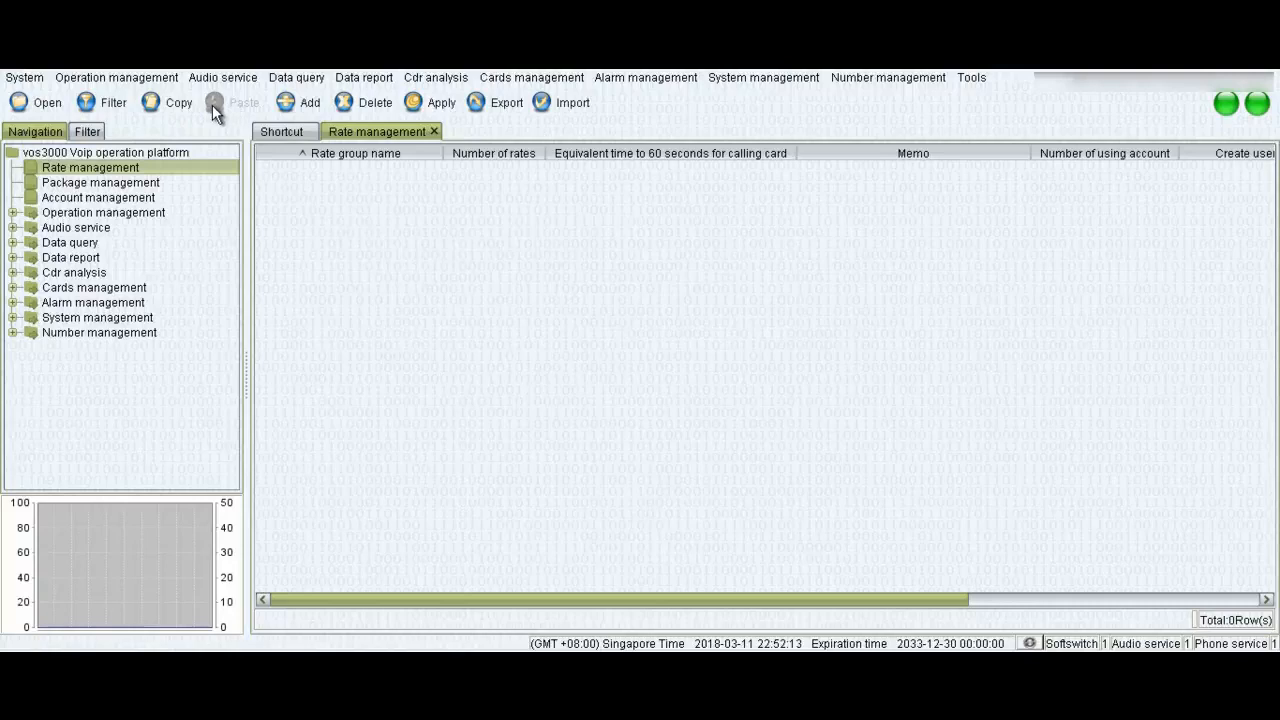
left_click(317, 109)
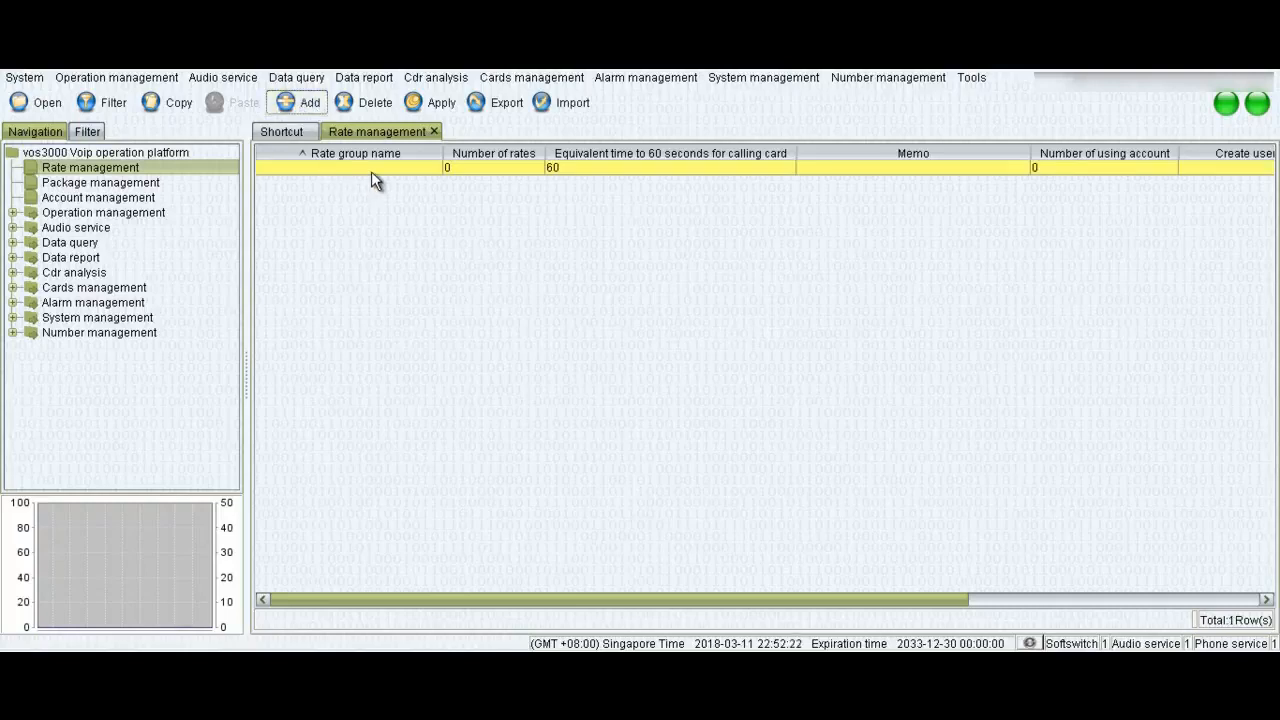
double_click(364, 168)
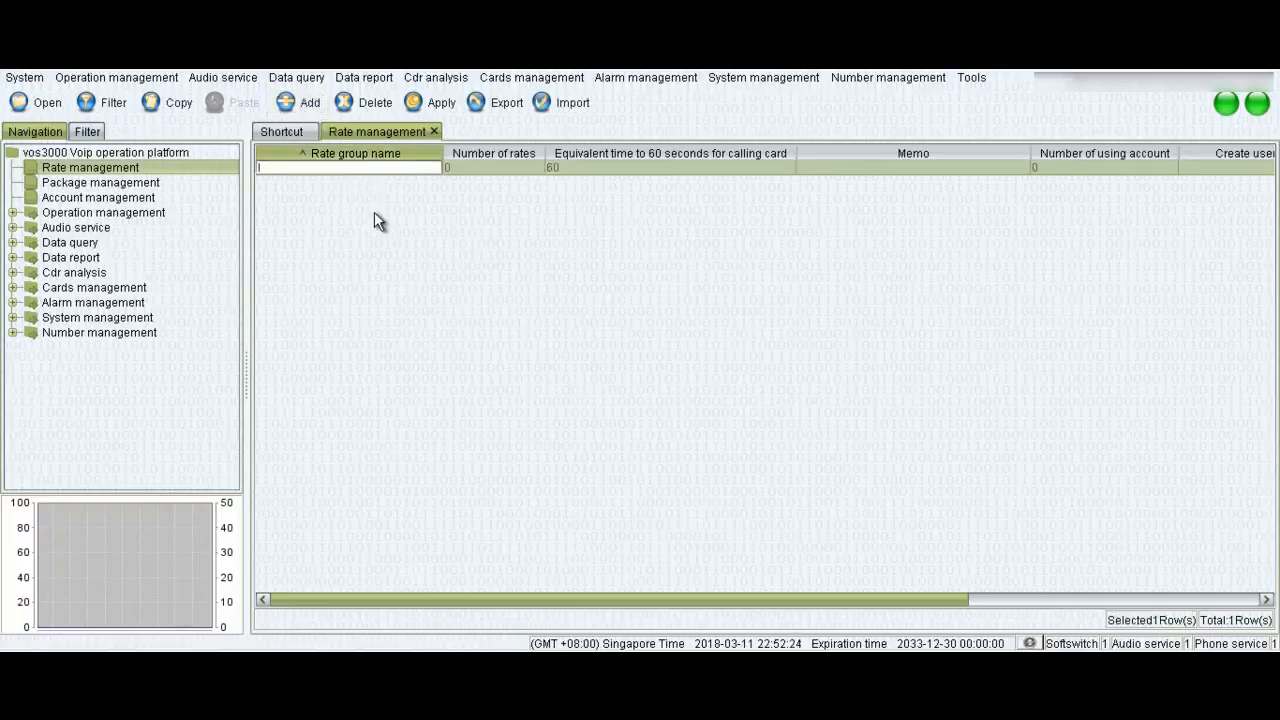
type("CustomerTestRate")
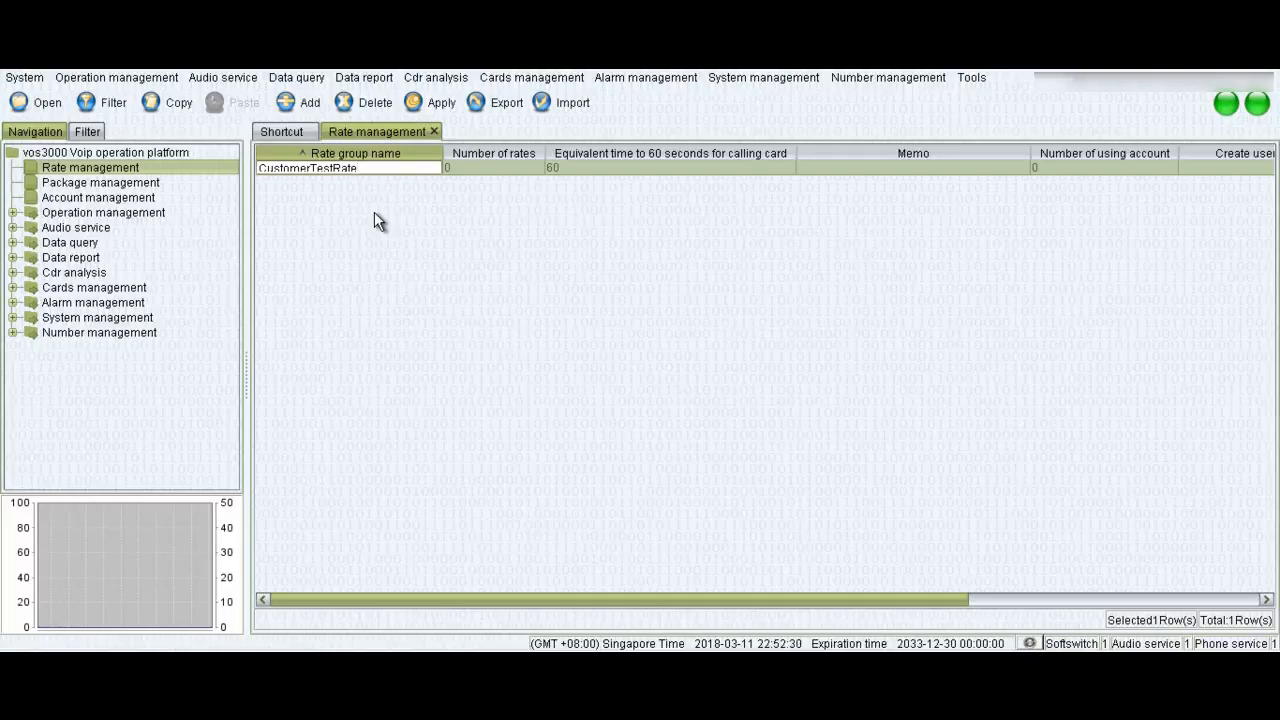
key("Return")
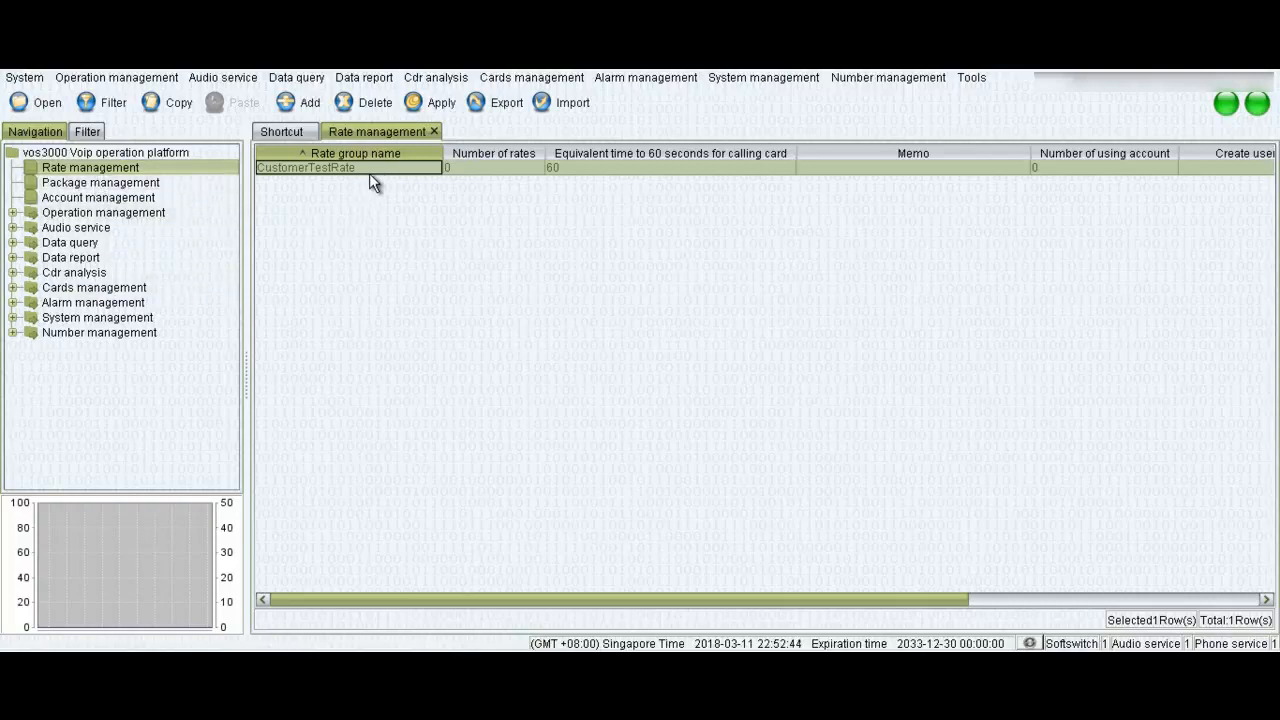
left_click(438, 106)
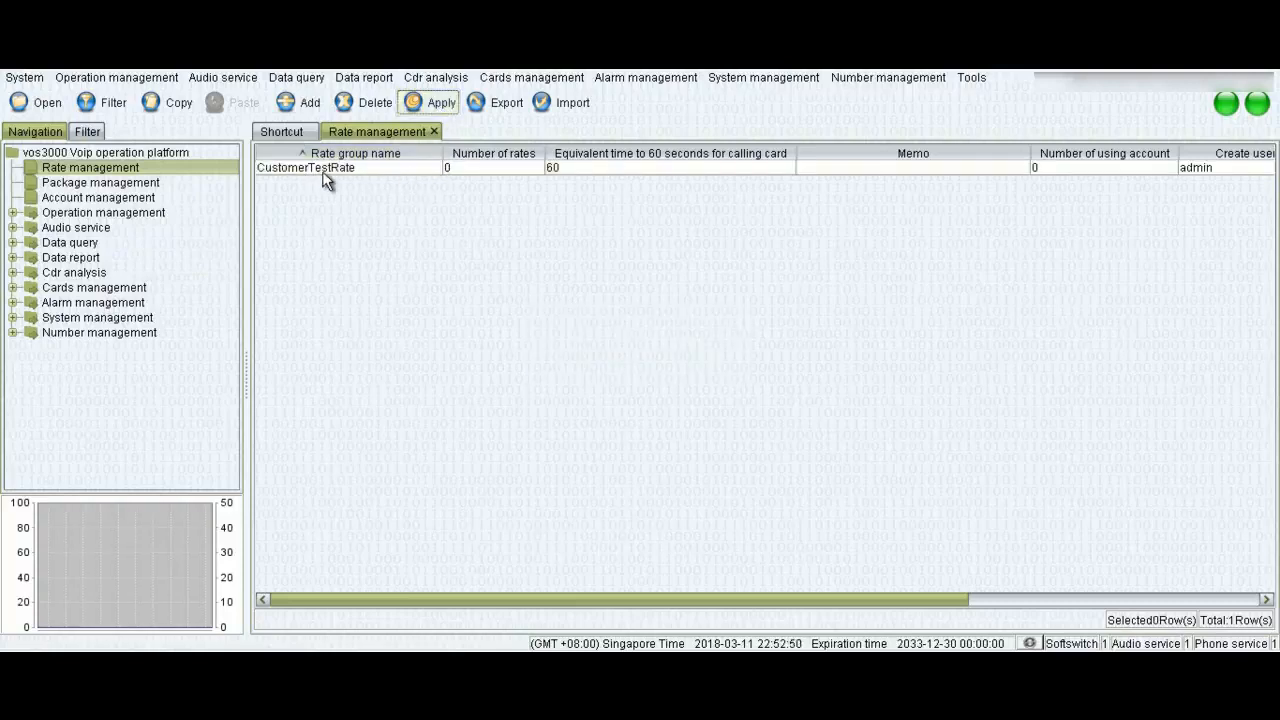
Open the list of rates belonging to the CustomerTestRate group.
left_click(462, 170)
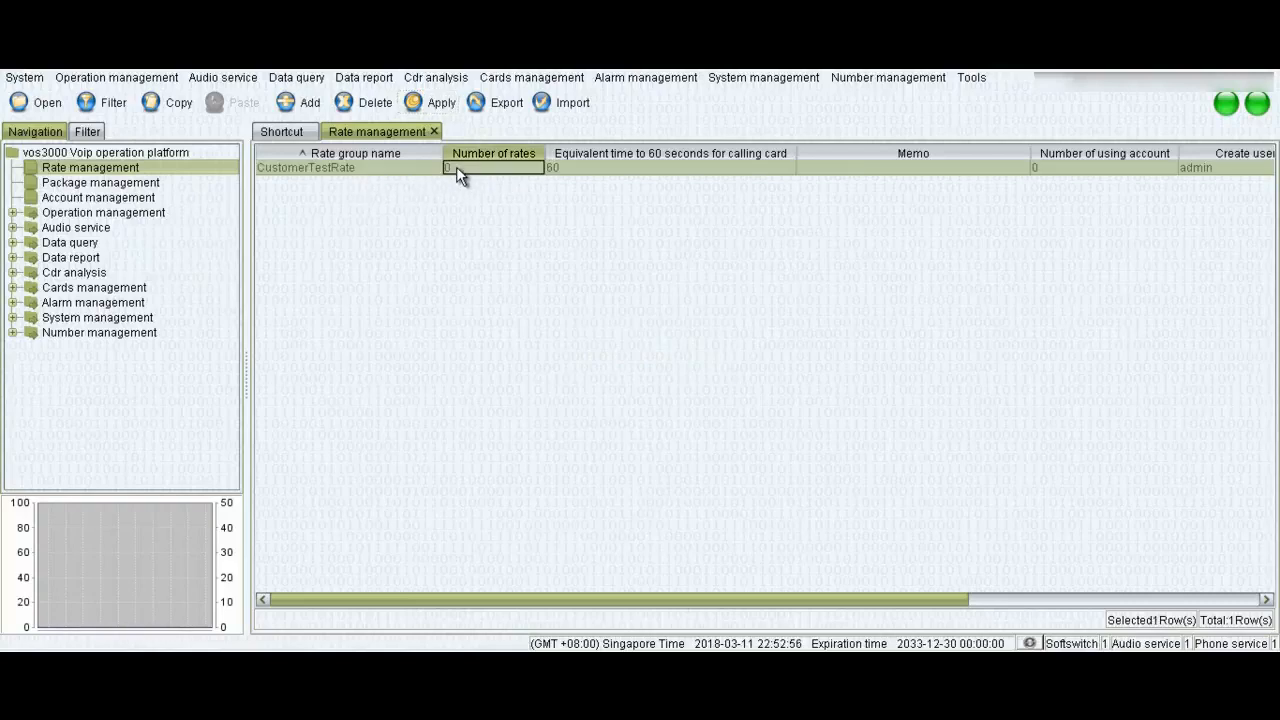
right_click(456, 167)
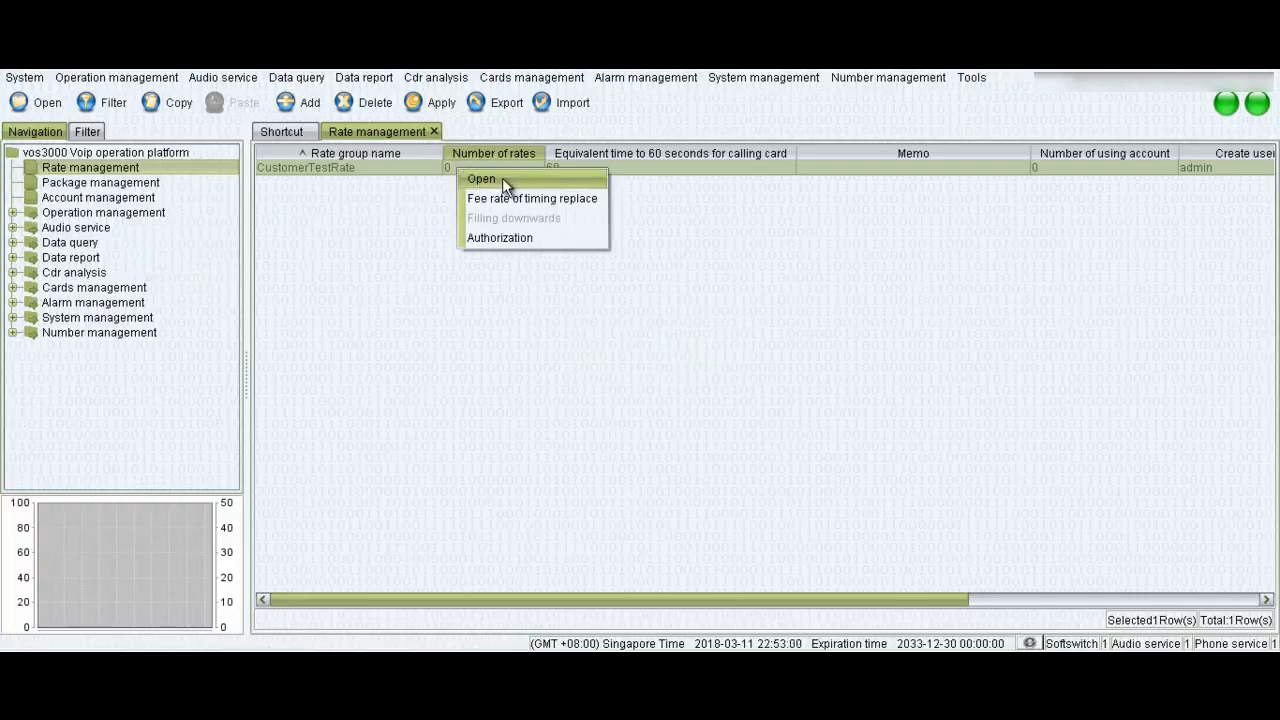
left_click(552, 180)
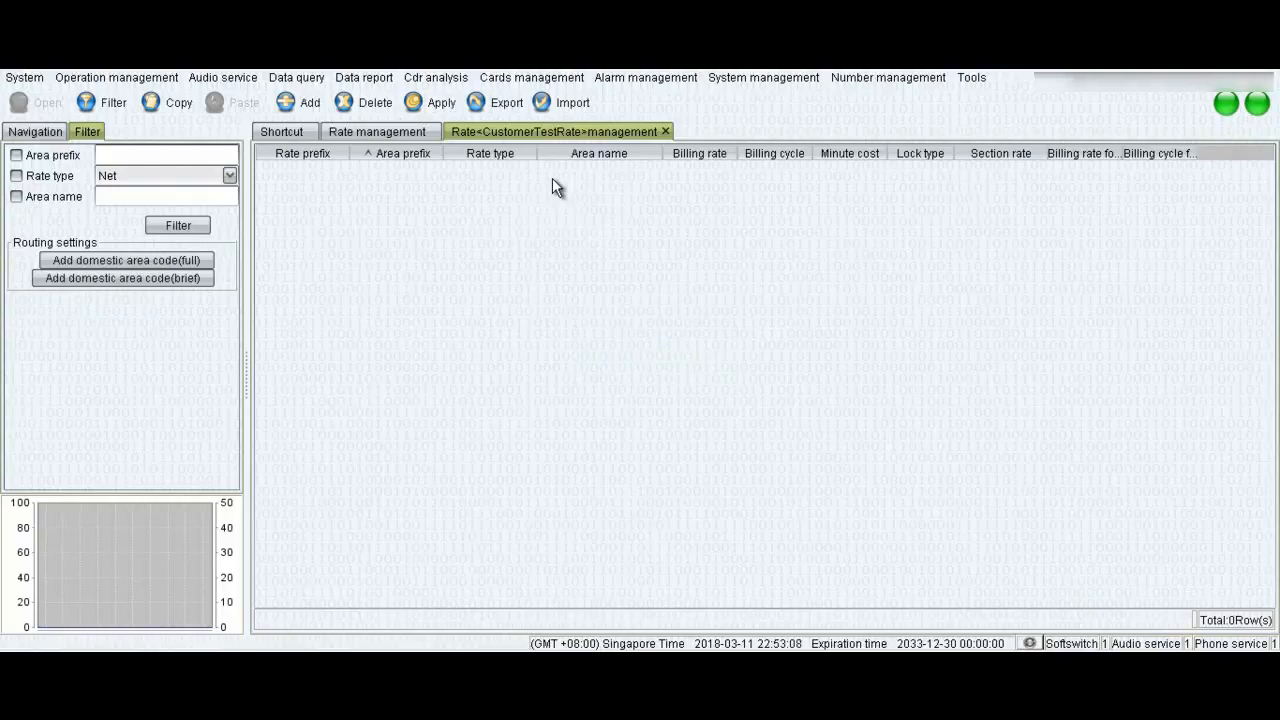
Add a rate with rate prefix 44, area prefix 1 and rate type International.
left_click(305, 104)
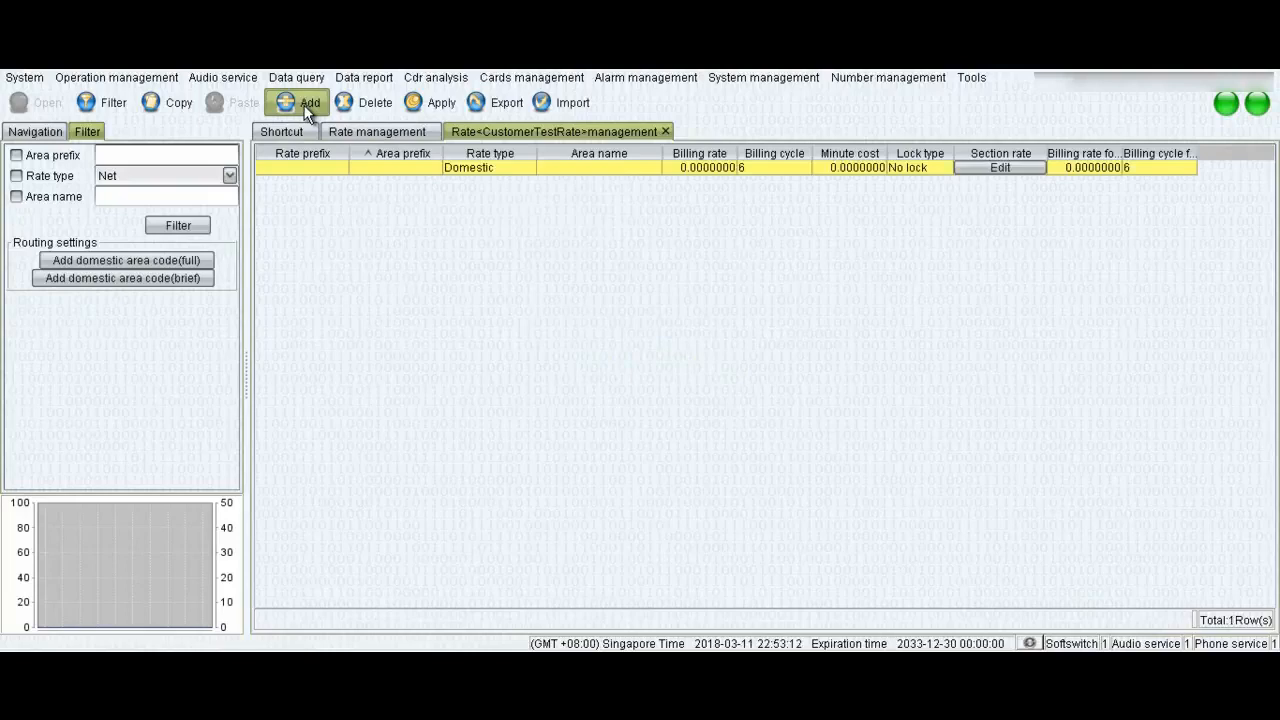
double_click(310, 168)
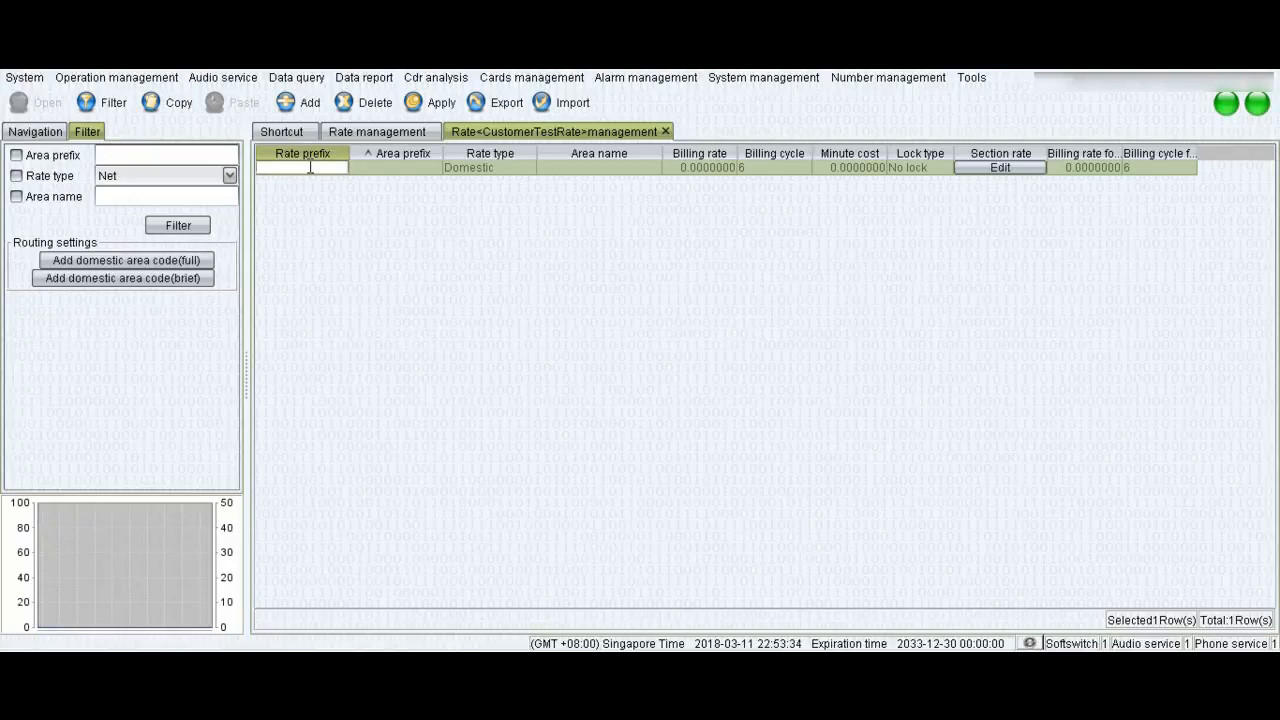
type("44")
left_click(383, 173)
type("1")
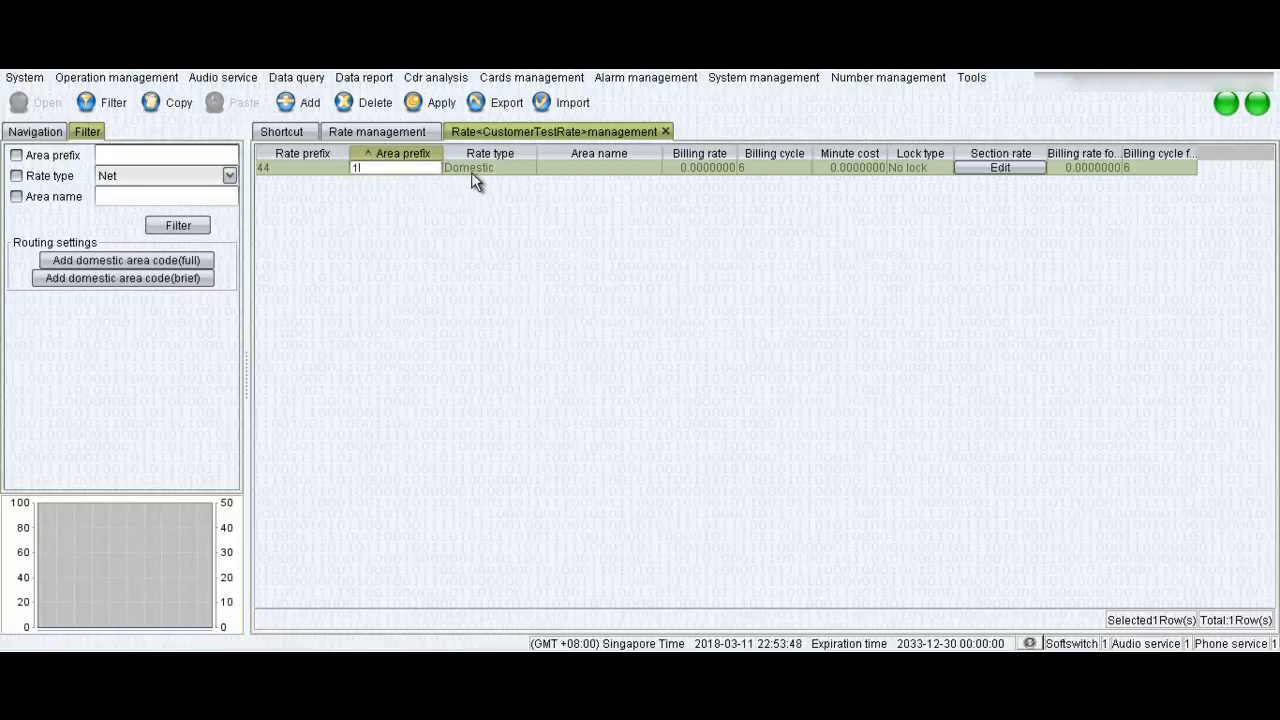
left_click(506, 172)
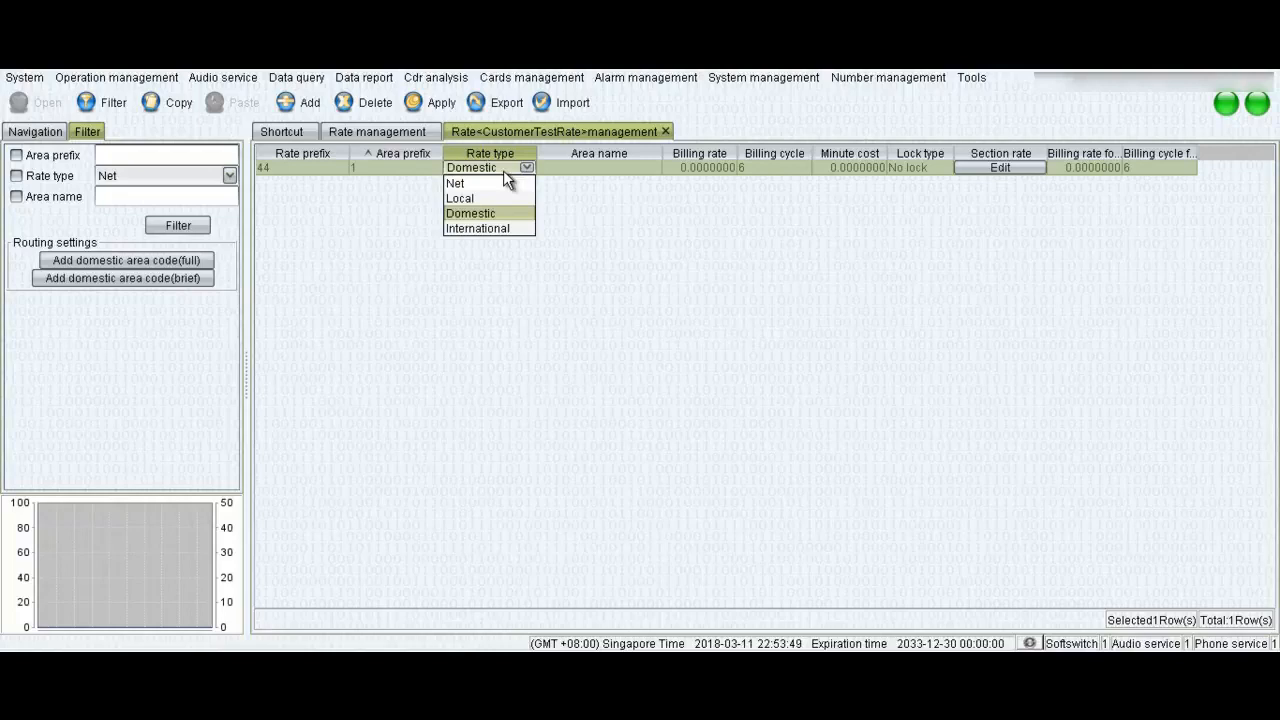
left_click(495, 229)
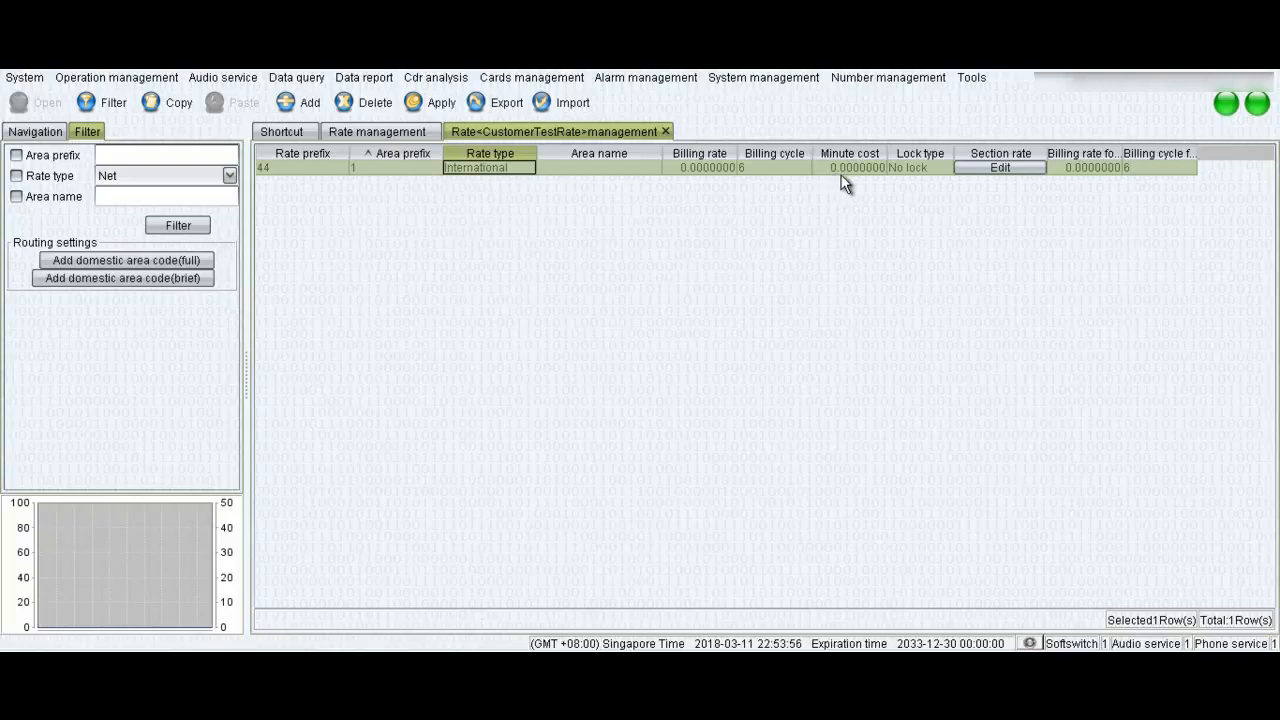
Set the new rate's billing cycle to 1 and minute cost to 0.007, and apply it with conflict handling on Prompt.
double_click(773, 168)
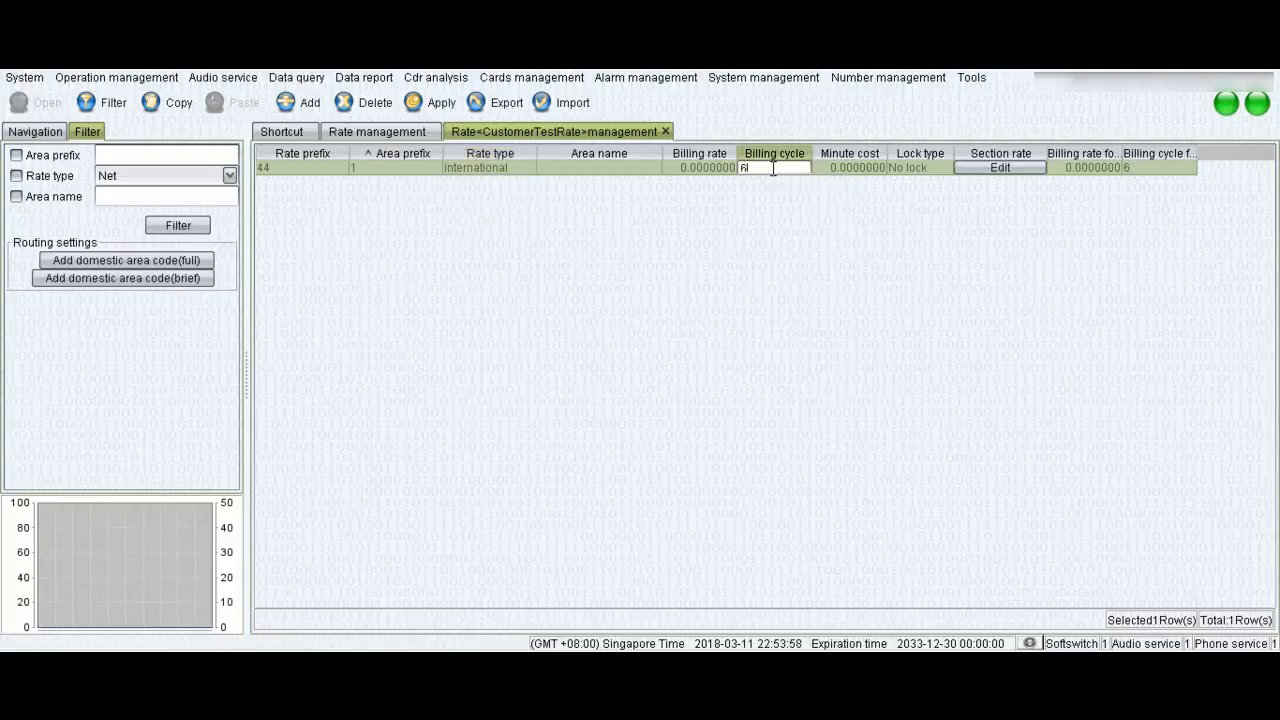
type("1")
double_click(841, 170)
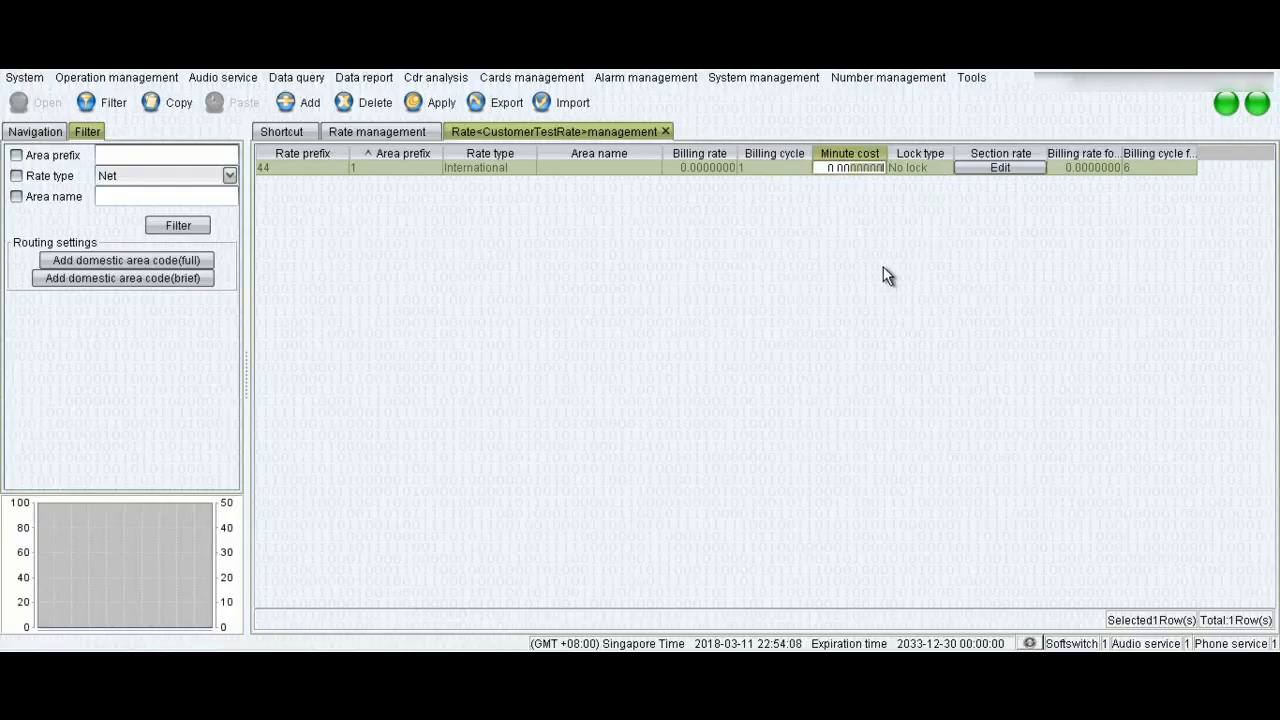
type("0.007")
left_click(489, 168)
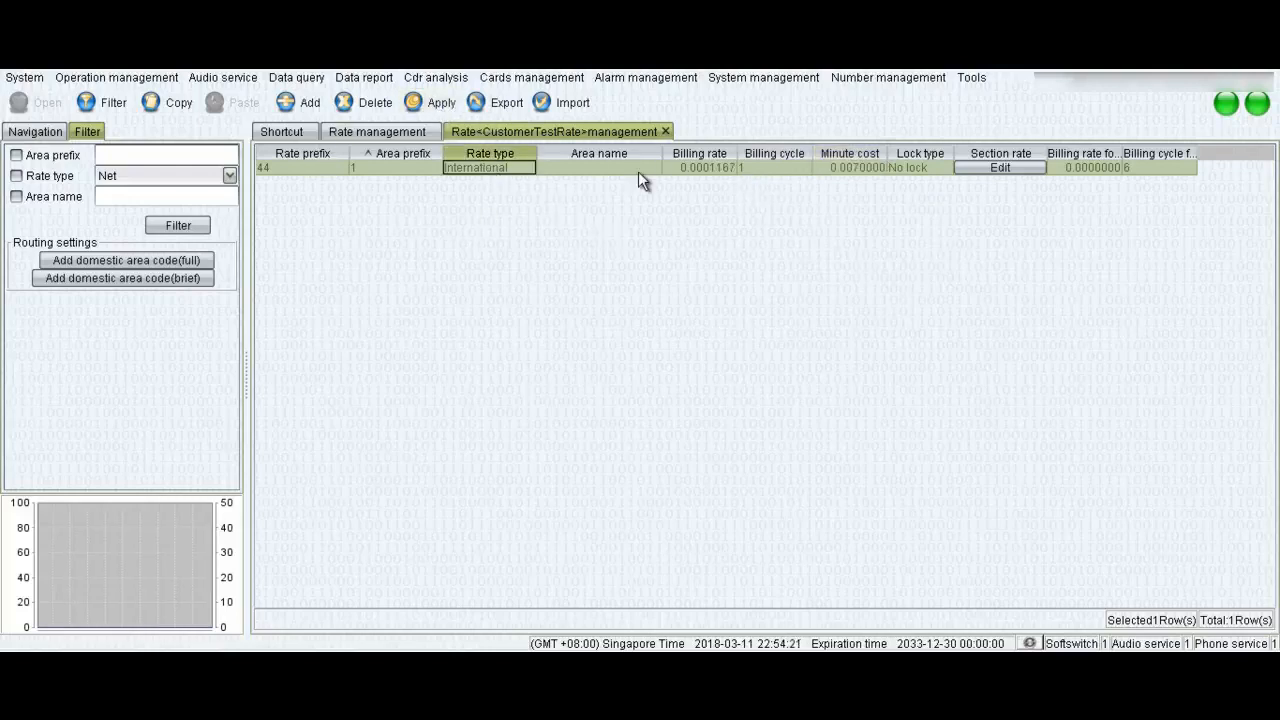
left_click(447, 106)
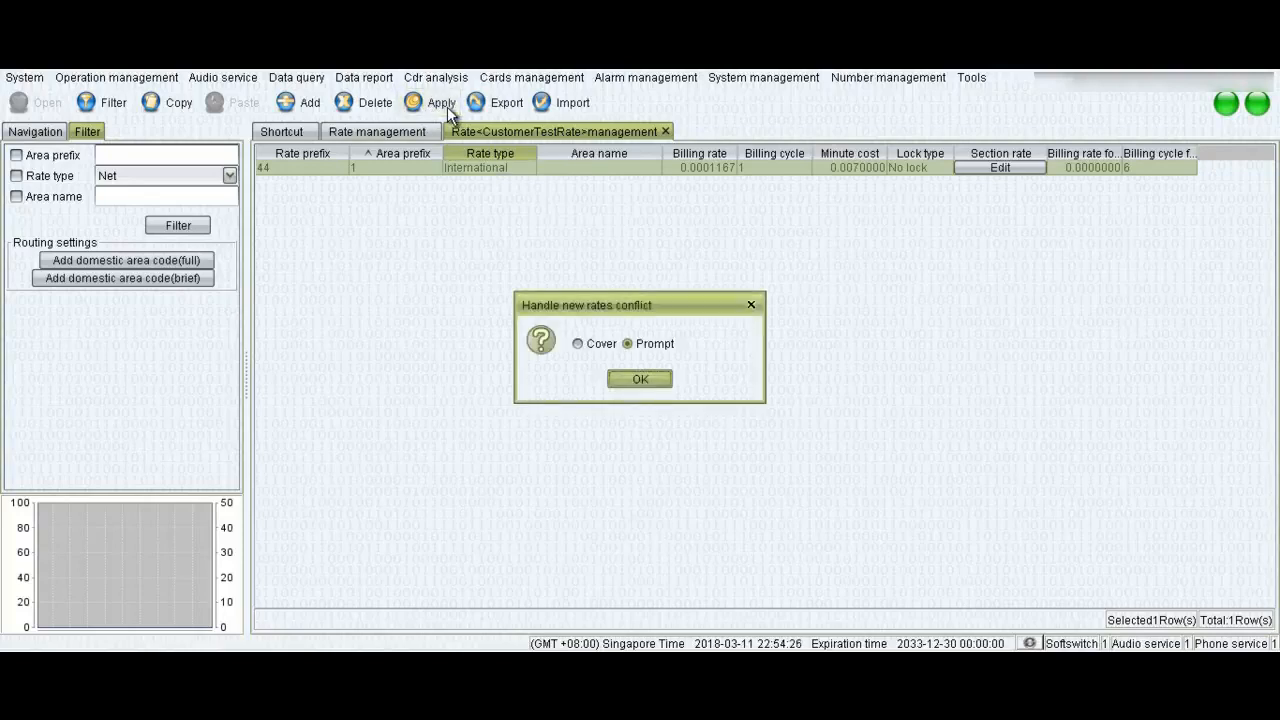
left_click(642, 378)
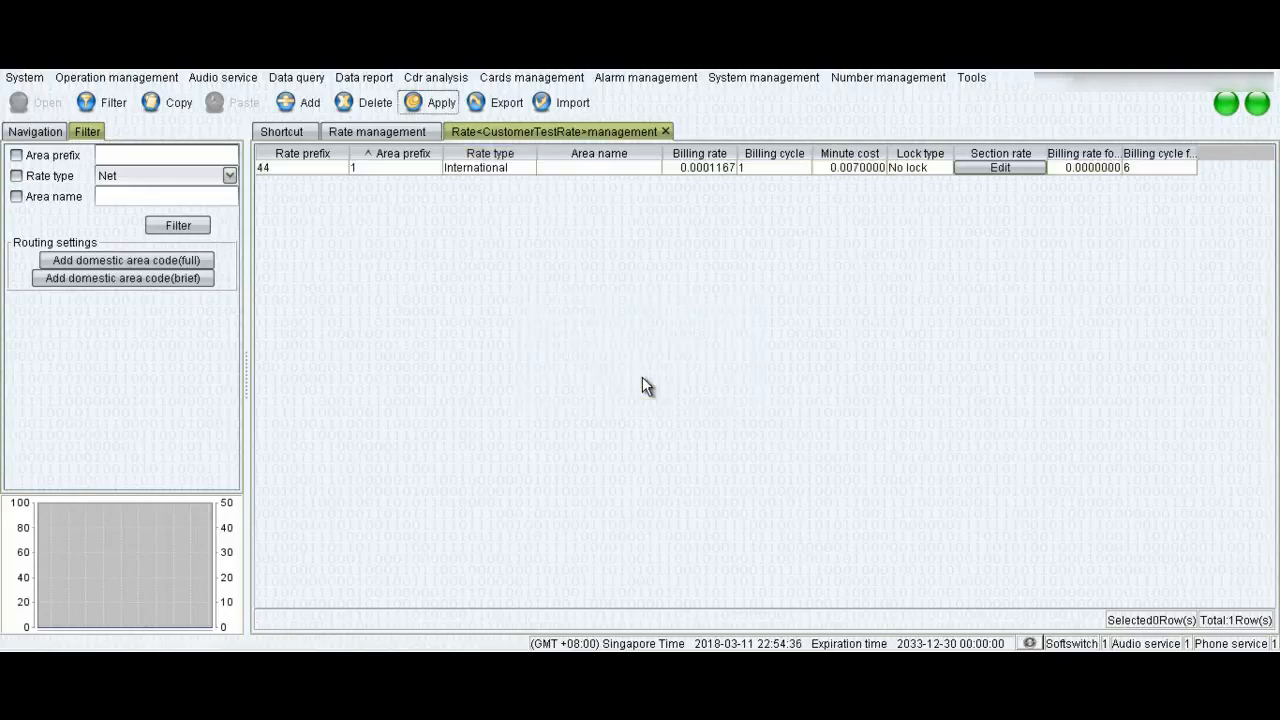
Duplicate the prefix 44 rate twice and set the copies' area prefixes to 2 and 7.
left_click(364, 170)
left_click(158, 100)
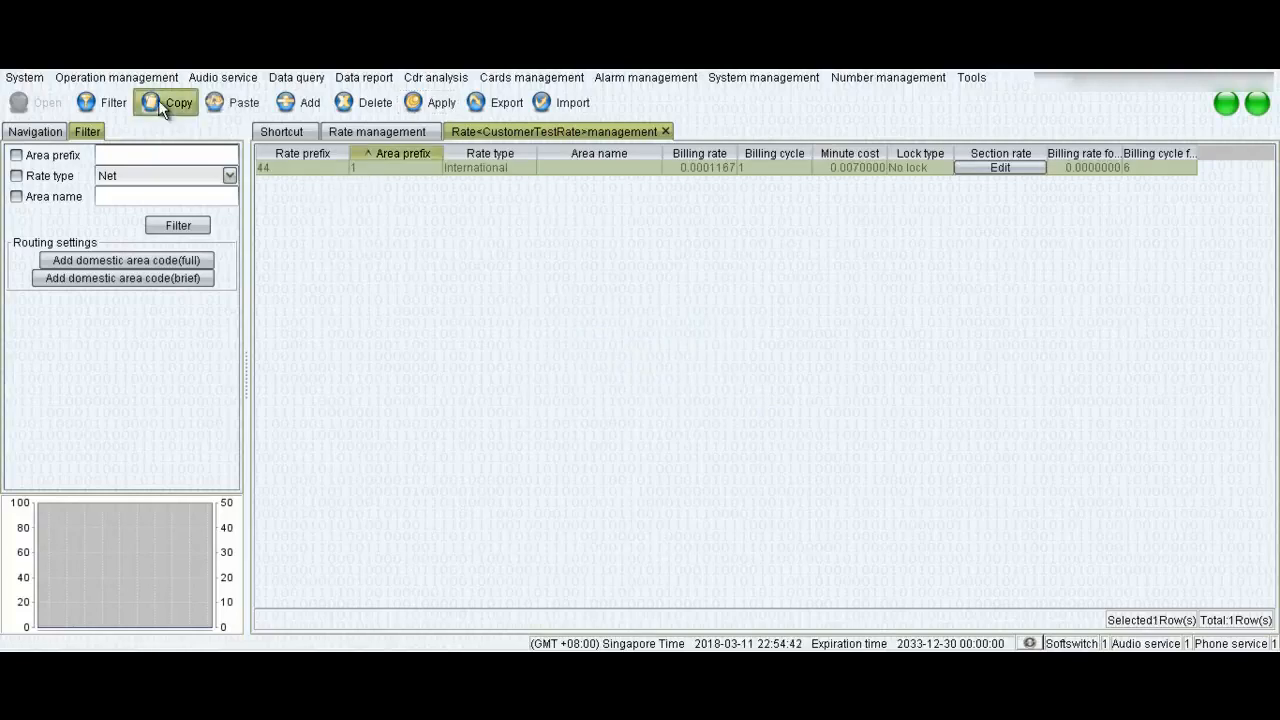
left_click(234, 105)
left_click(234, 105)
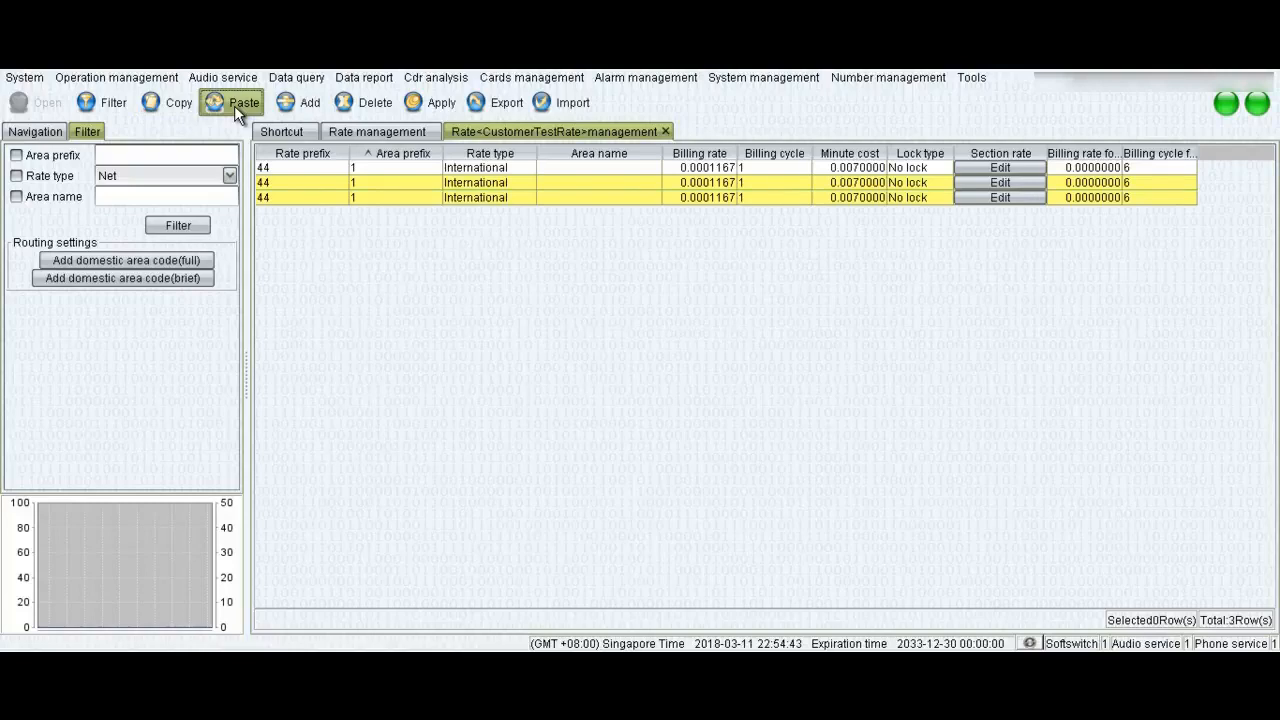
double_click(364, 184)
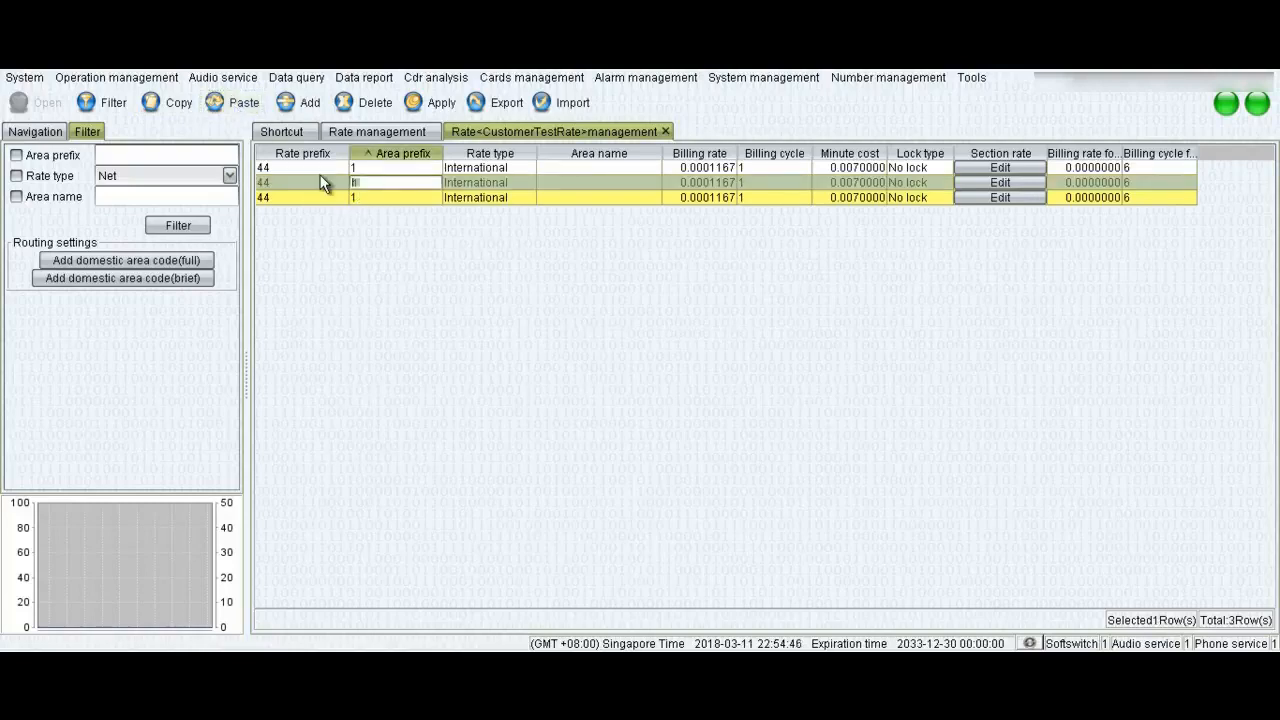
type("2")
double_click(370, 200)
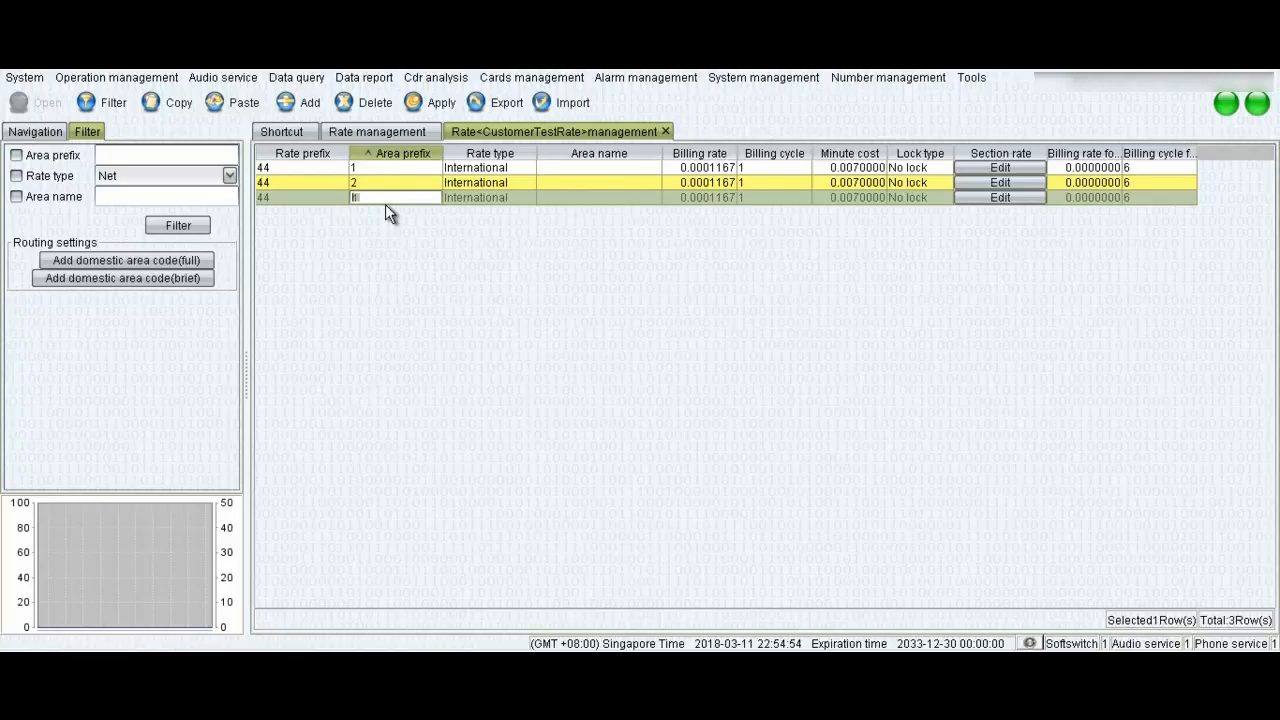
type("7")
left_click(322, 204)
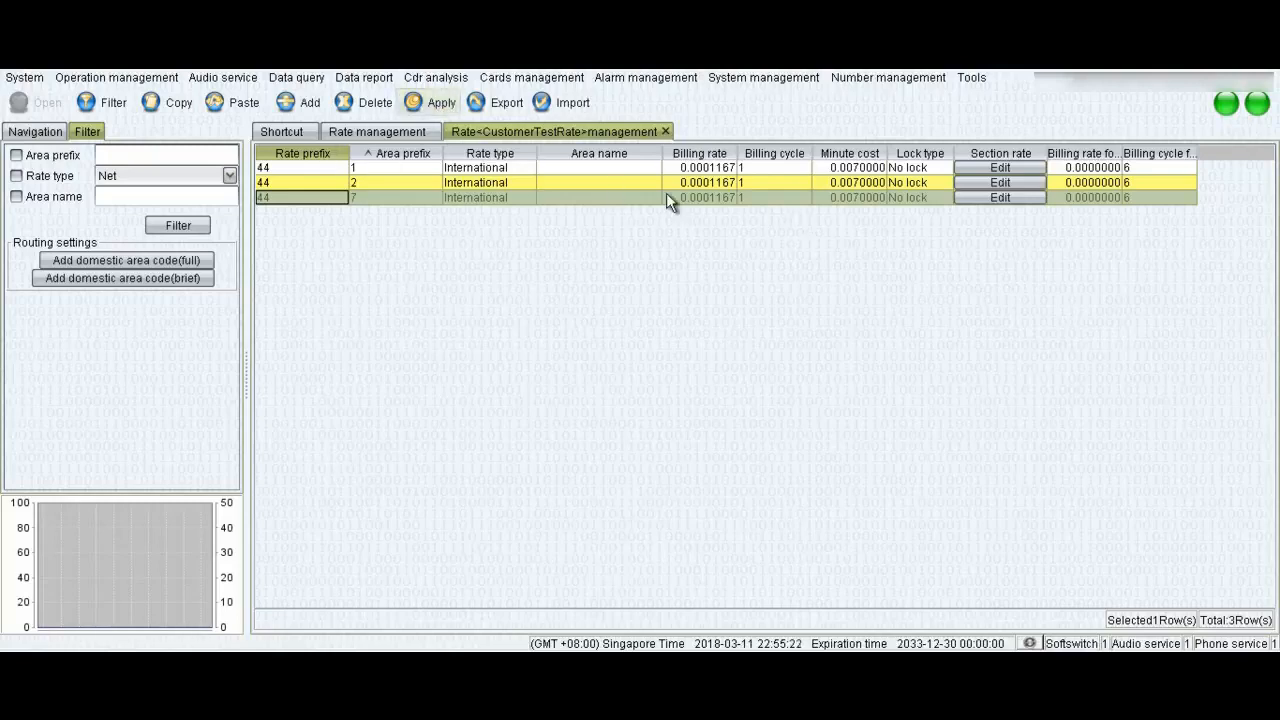
Set the minute cost of the area prefix 7 rate to 0.02 and apply the rates with conflict handling on Prompt.
double_click(848, 198)
left_click_drag(844, 198, 974, 220)
type("2")
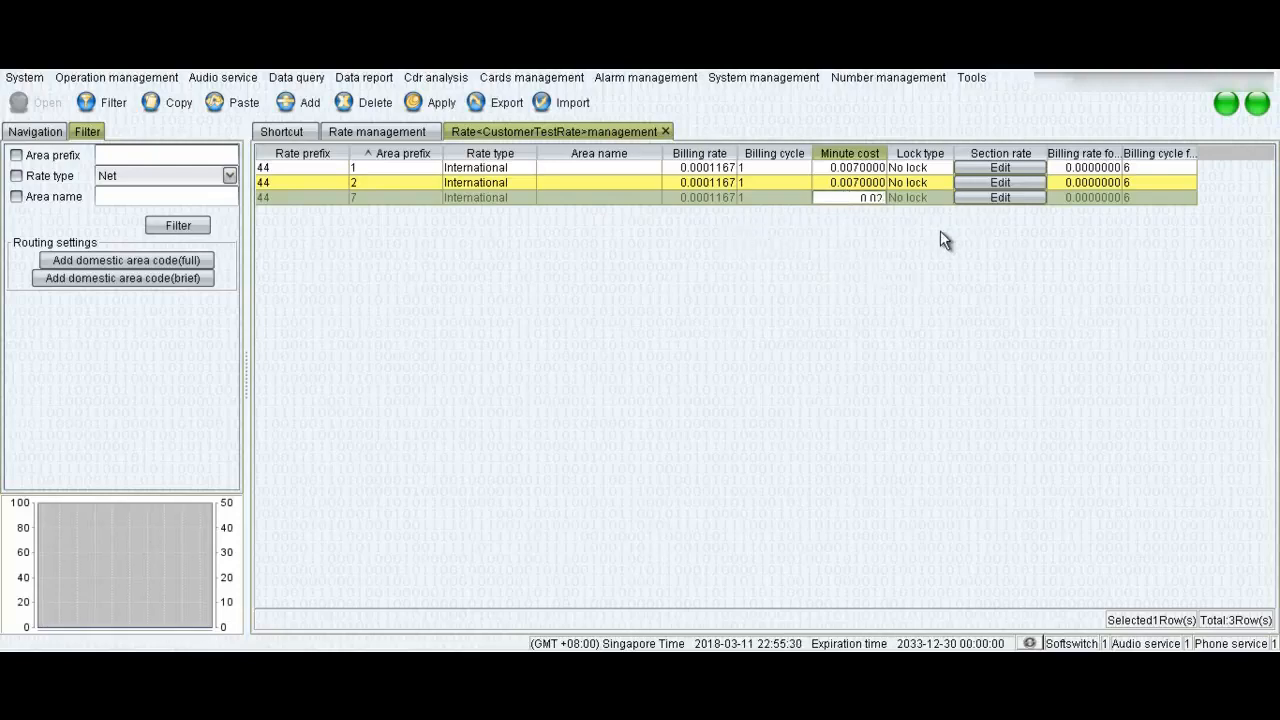
left_click(441, 104)
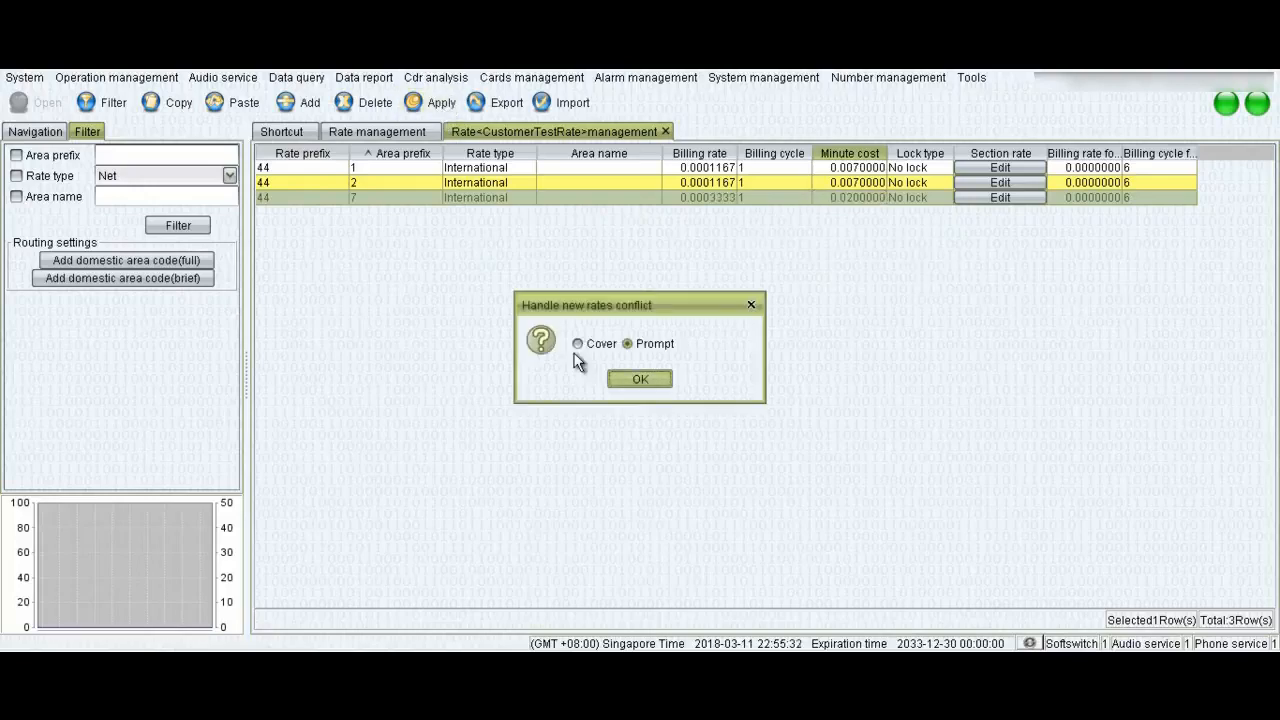
left_click(634, 379)
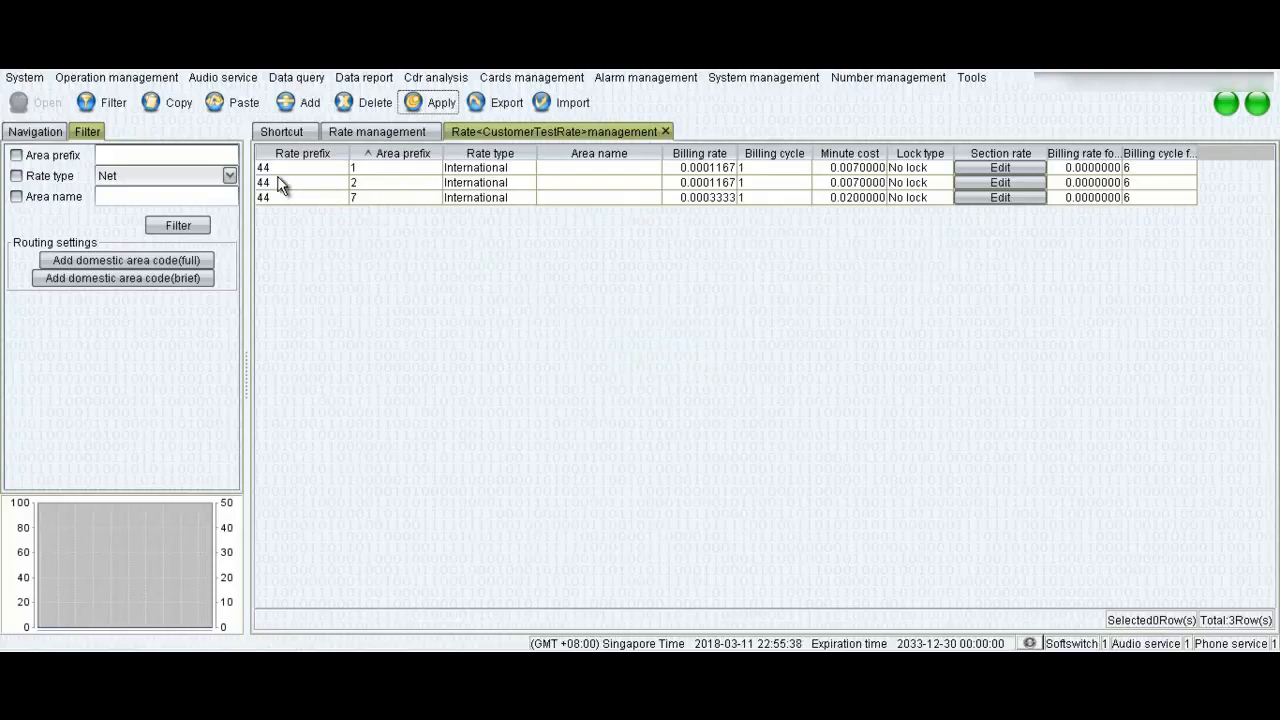
Add another rate with rate prefix 555 and area prefix 447.
left_click(292, 104)
left_click(336, 213)
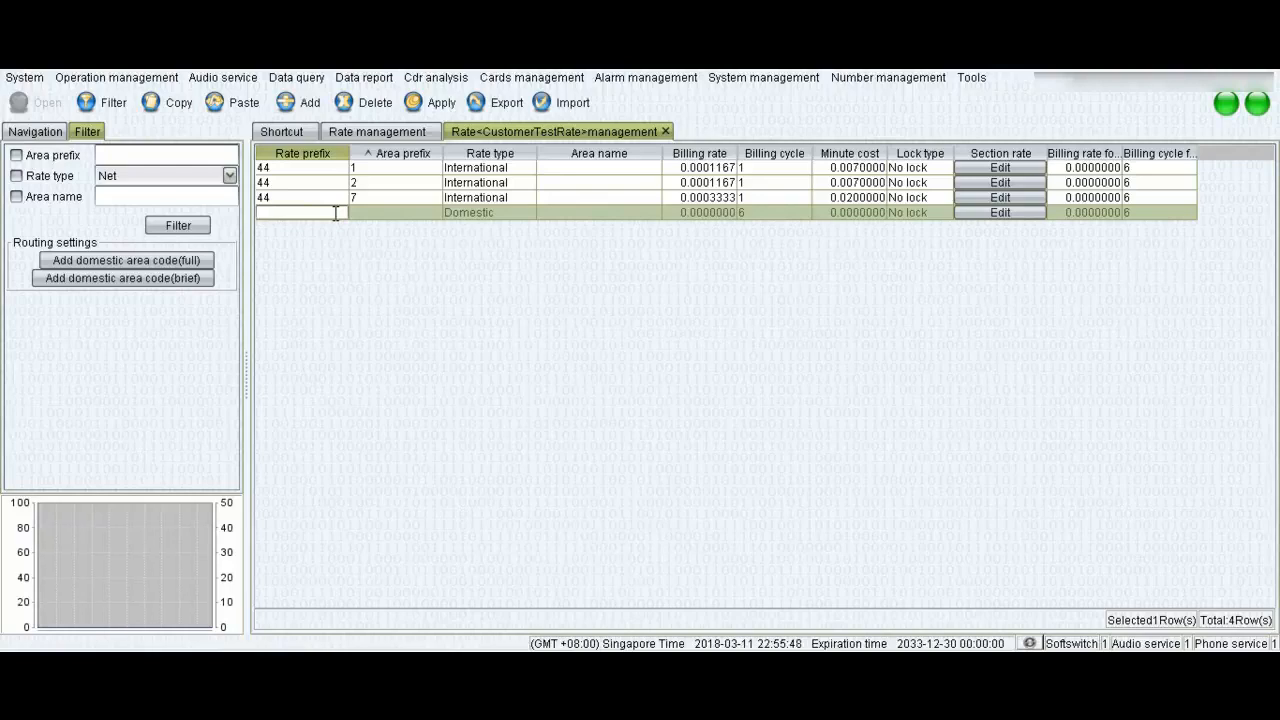
type("555")
left_click(374, 212)
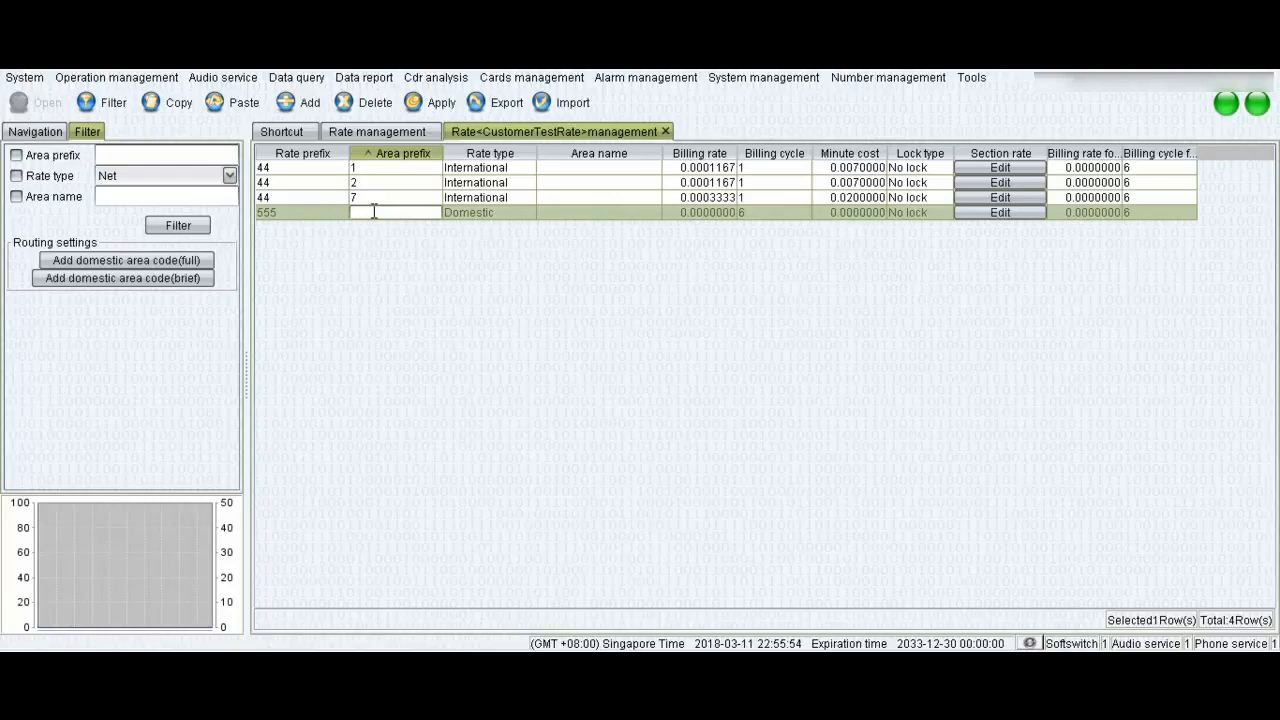
type("447")
left_click(295, 213)
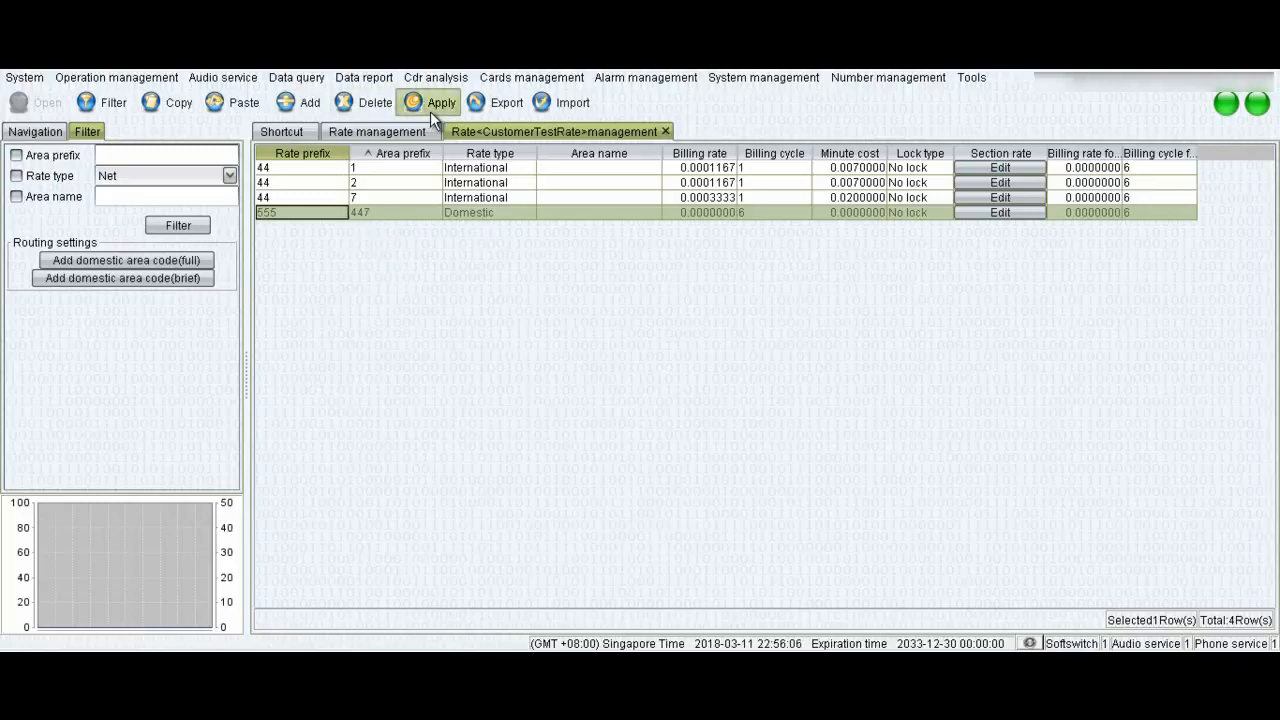
Set the rate prefix 555 rate's billing cycle to 1 and minute cost to 0.02.
double_click(752, 213)
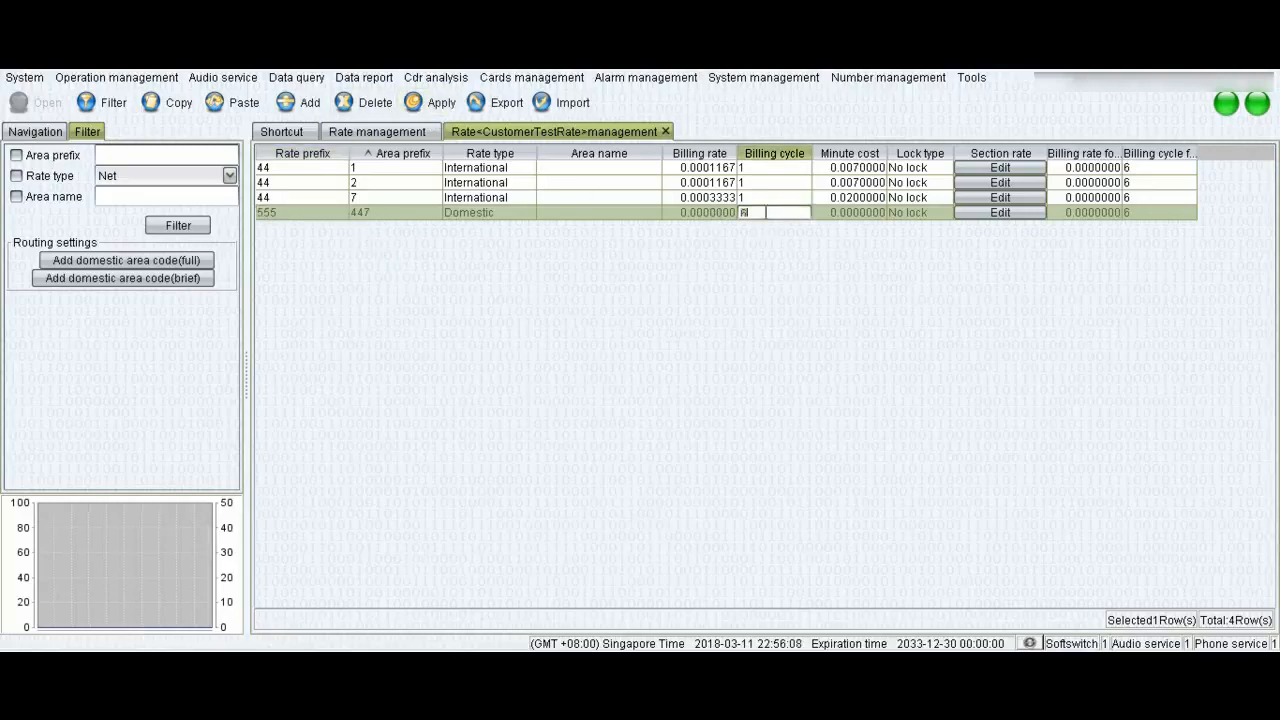
type("1")
double_click(851, 213)
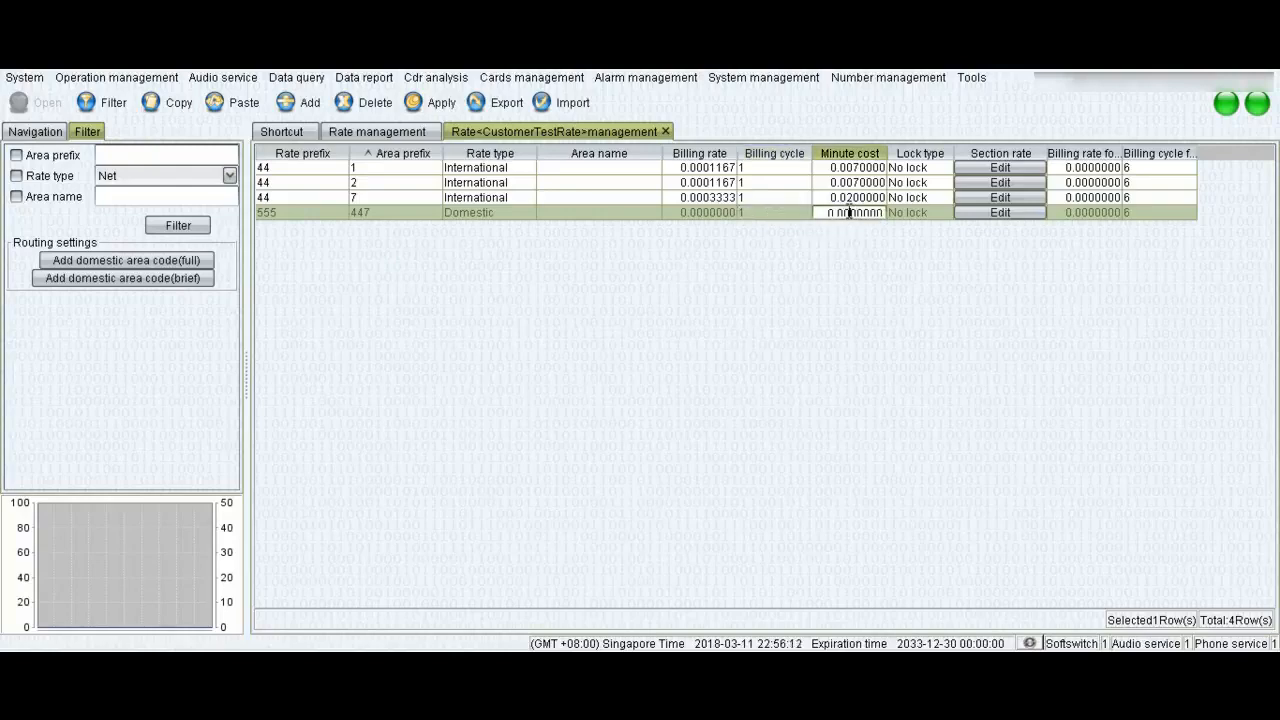
type("0.01")
key("Return")
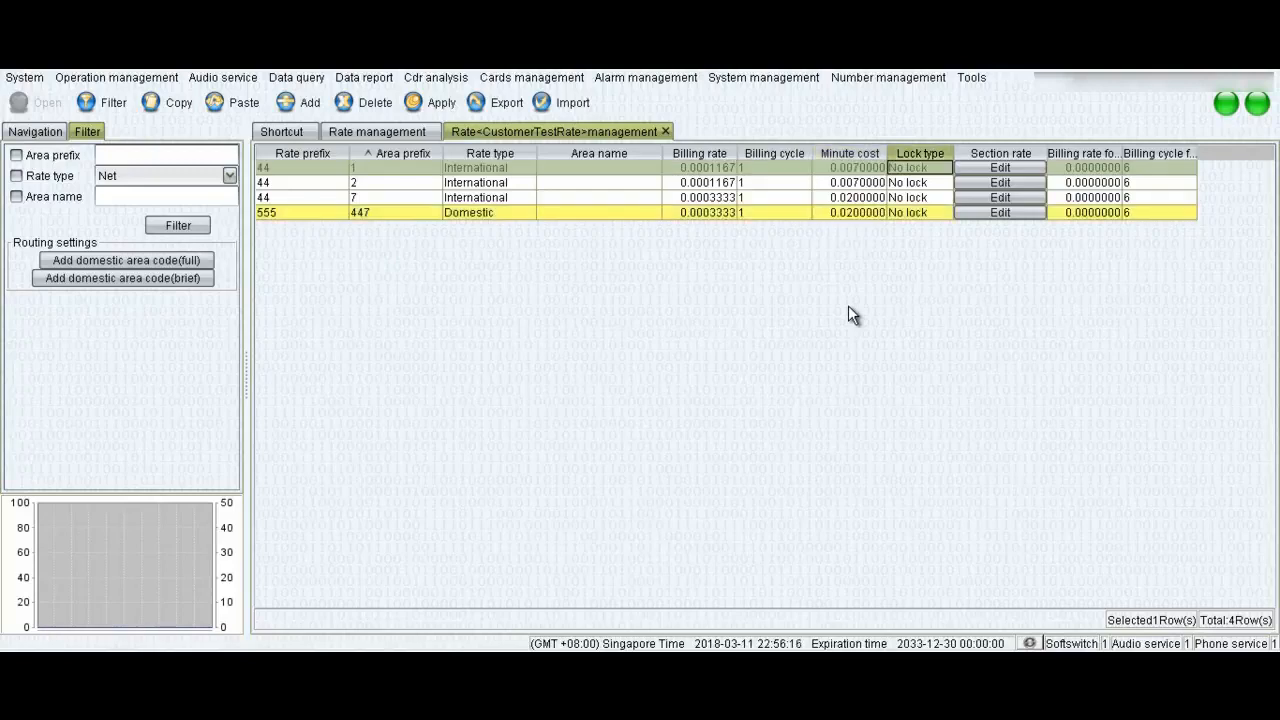
Set the rate prefix 555 rate's type to International and apply it with conflict handling on Prompt.
left_click(490, 213)
left_click(489, 272)
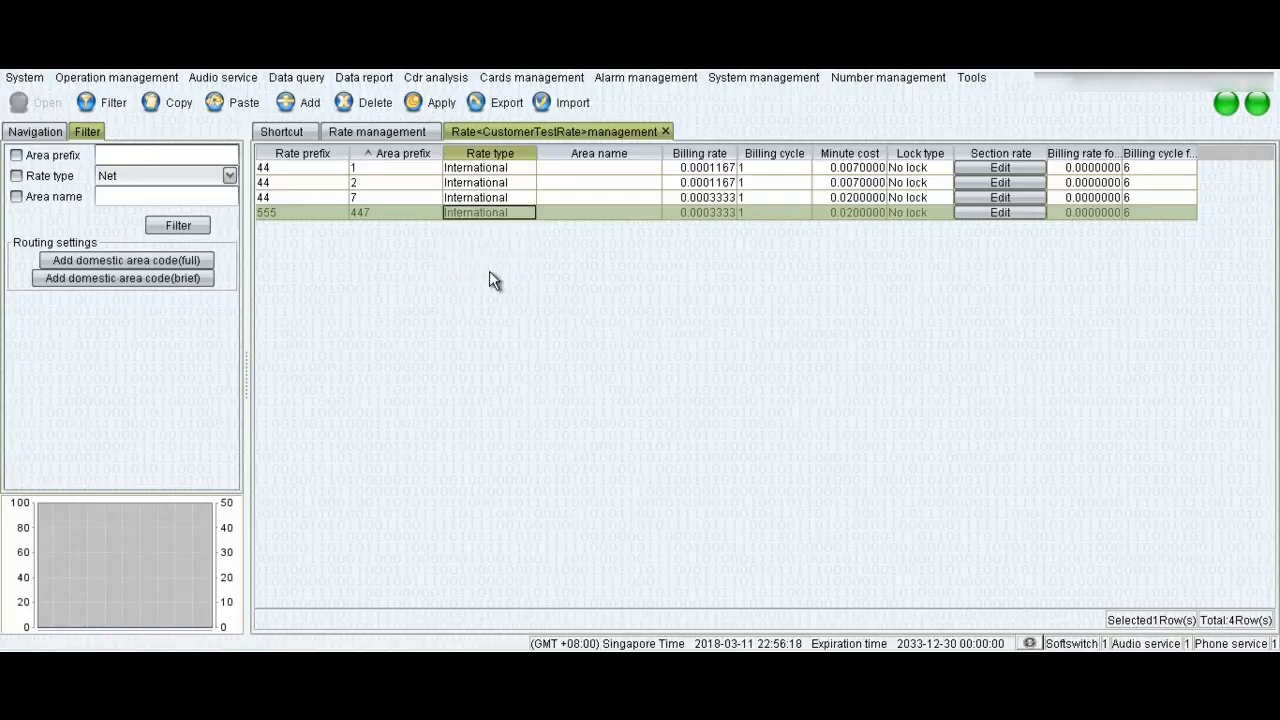
left_click(431, 104)
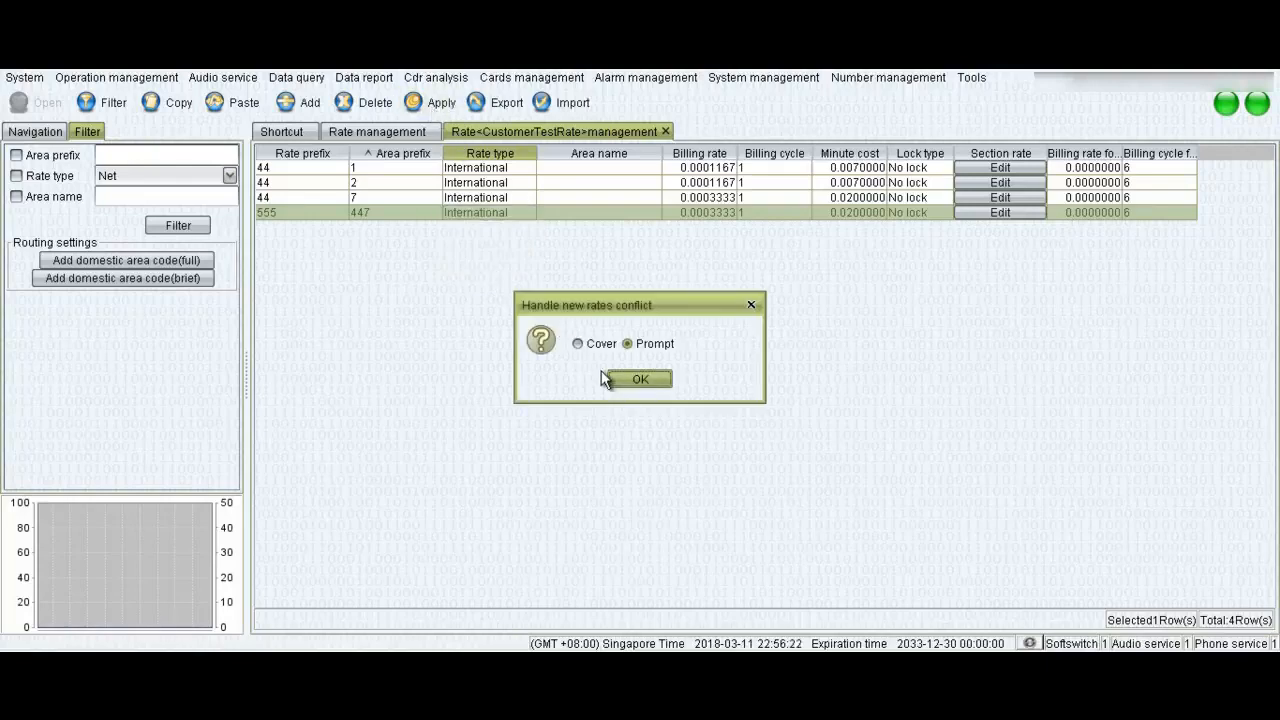
left_click(640, 380)
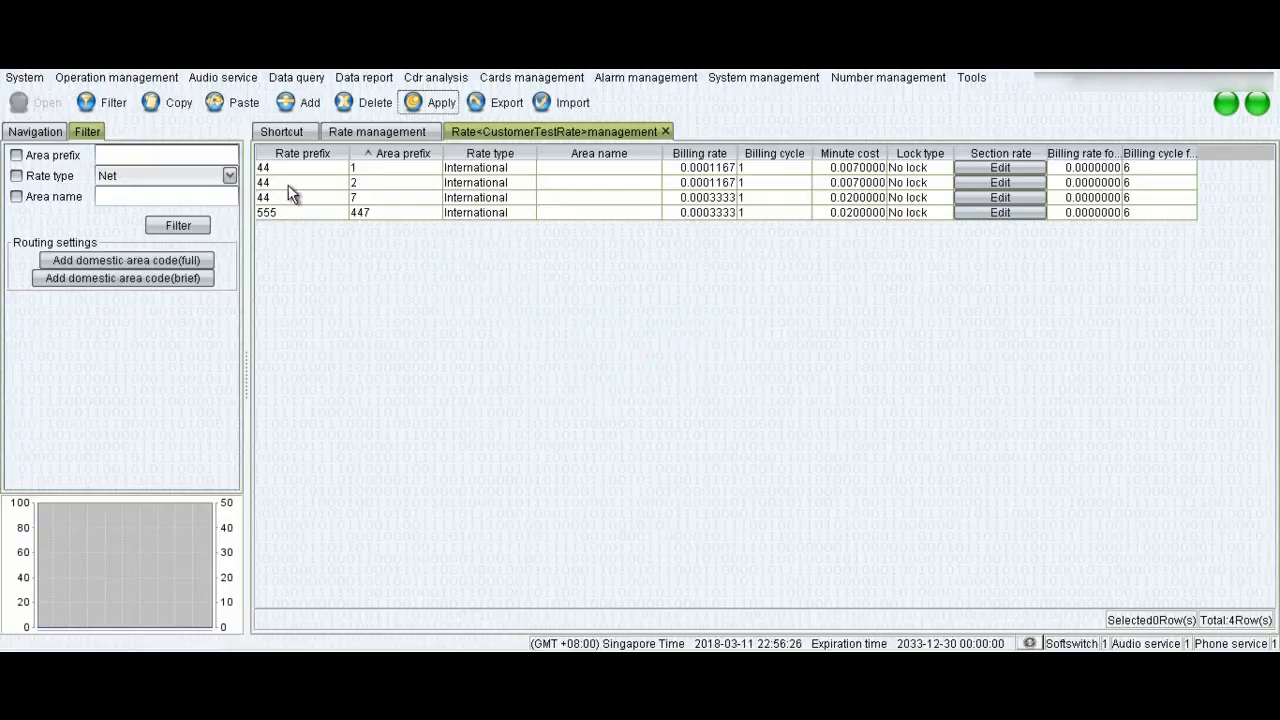
Add a rate with both rate prefix and area prefix 232441, and apply it with conflict handling on Prompt.
left_click(295, 104)
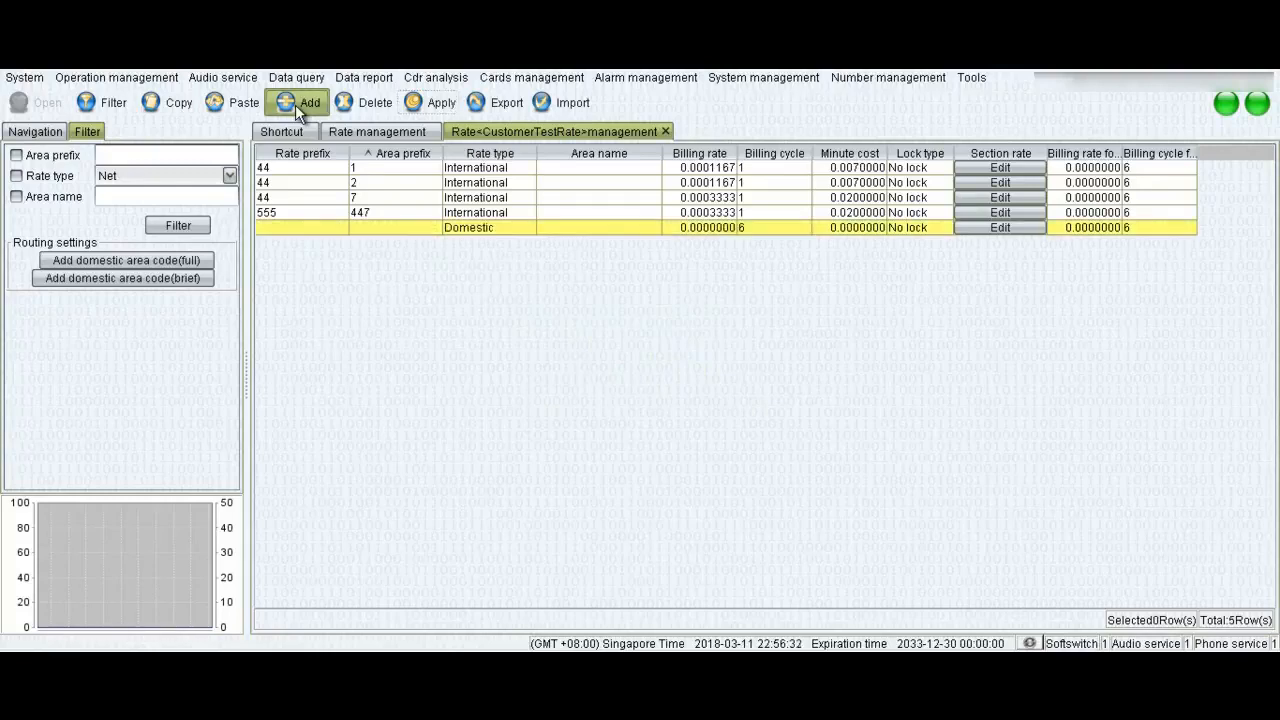
double_click(292, 229)
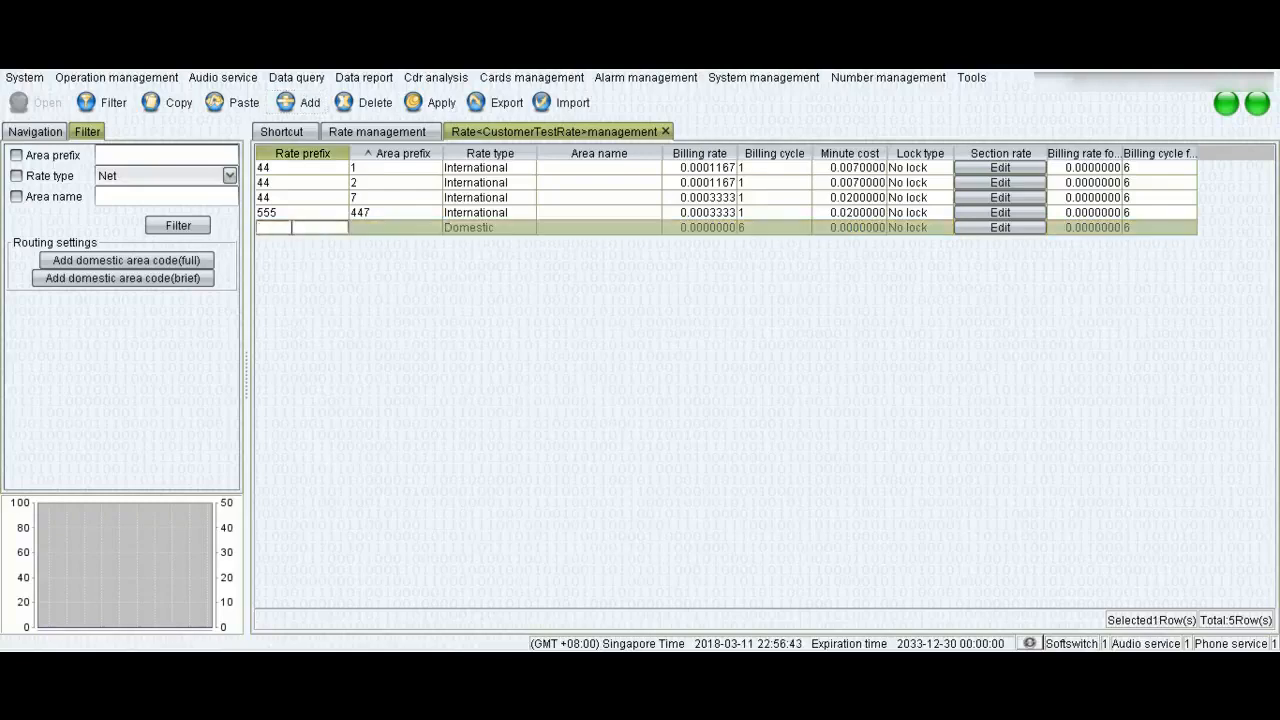
type("232441")
left_click(366, 236)
type("232441")
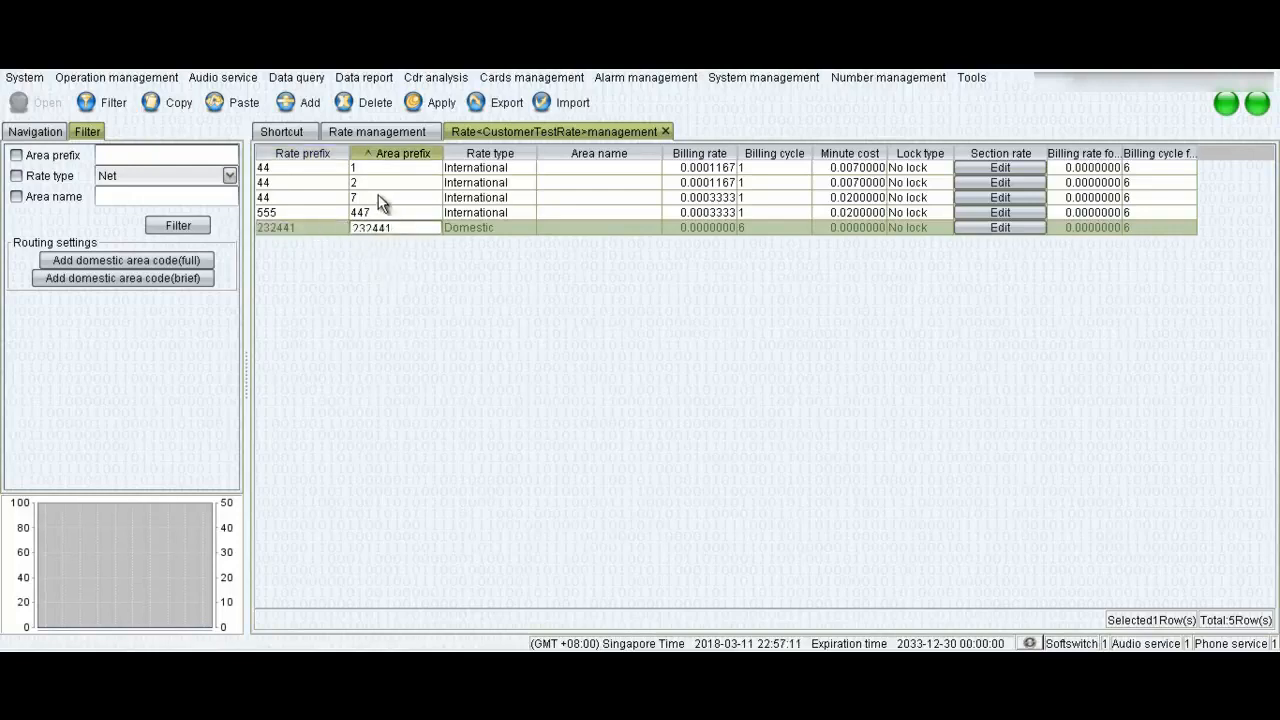
left_click(433, 100)
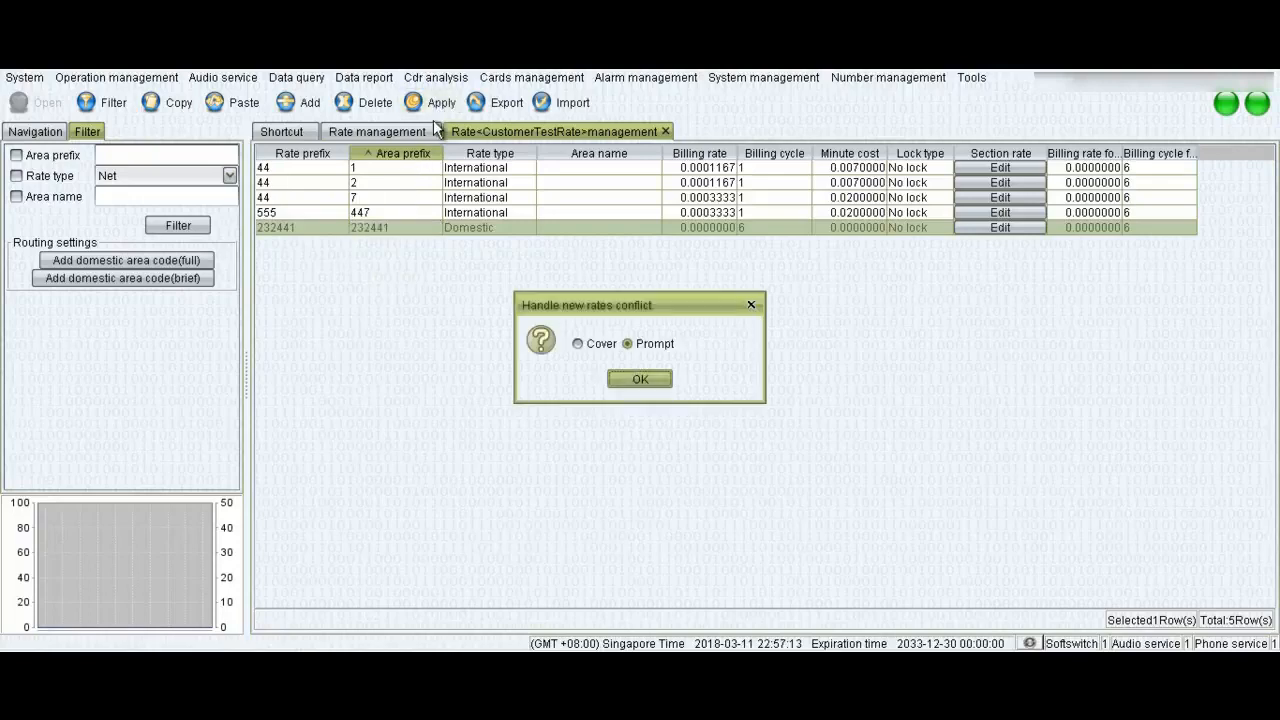
left_click(632, 376)
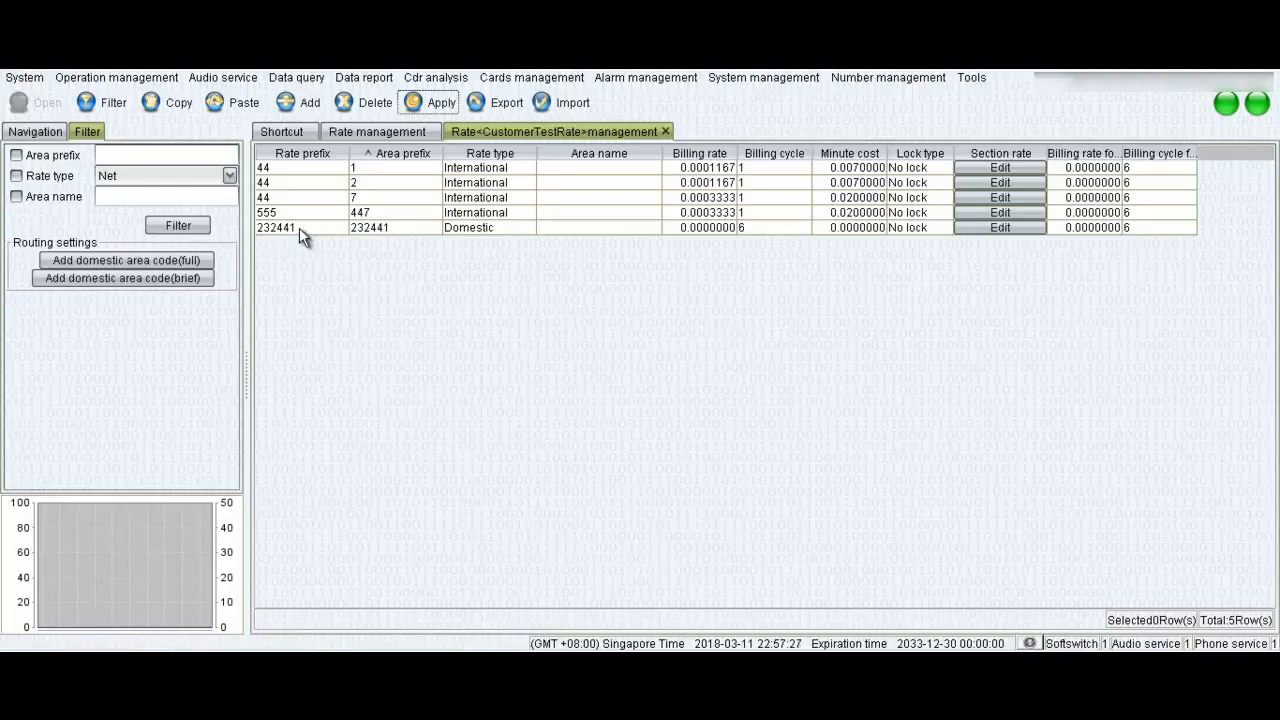
Mark the 232441 rate for deletion.
left_click(367, 228)
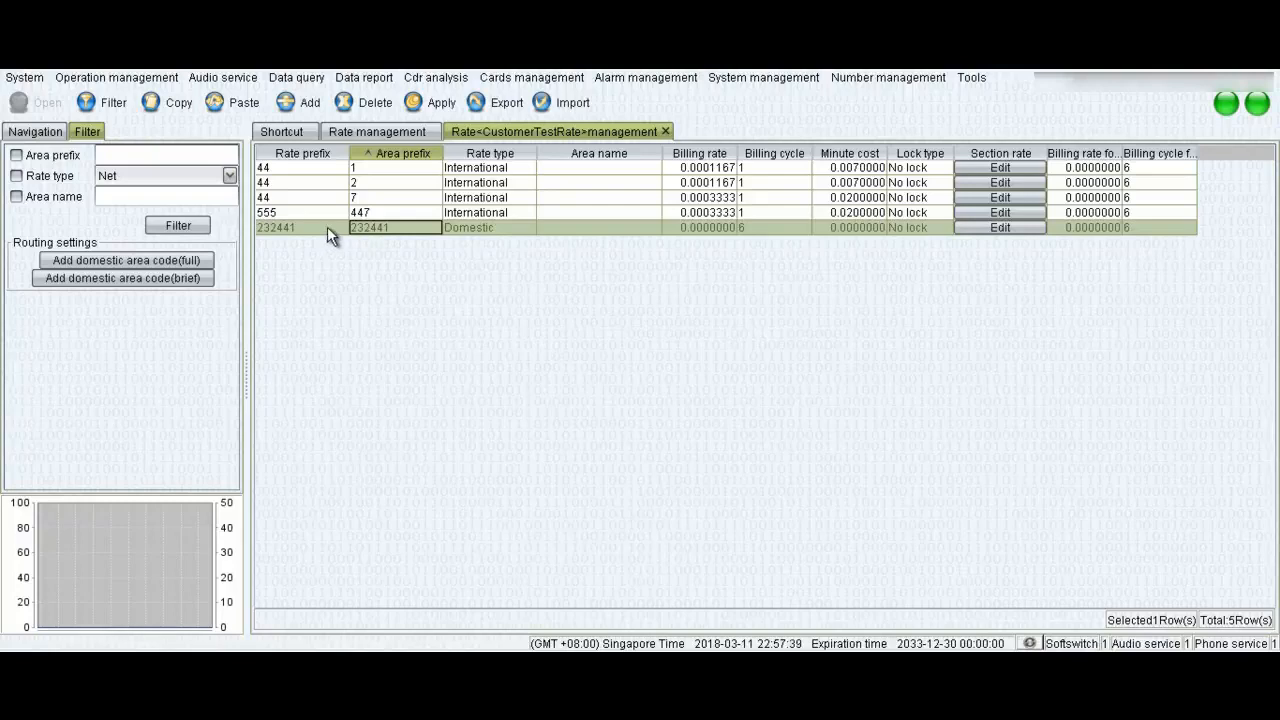
left_click(324, 228)
left_click(358, 107)
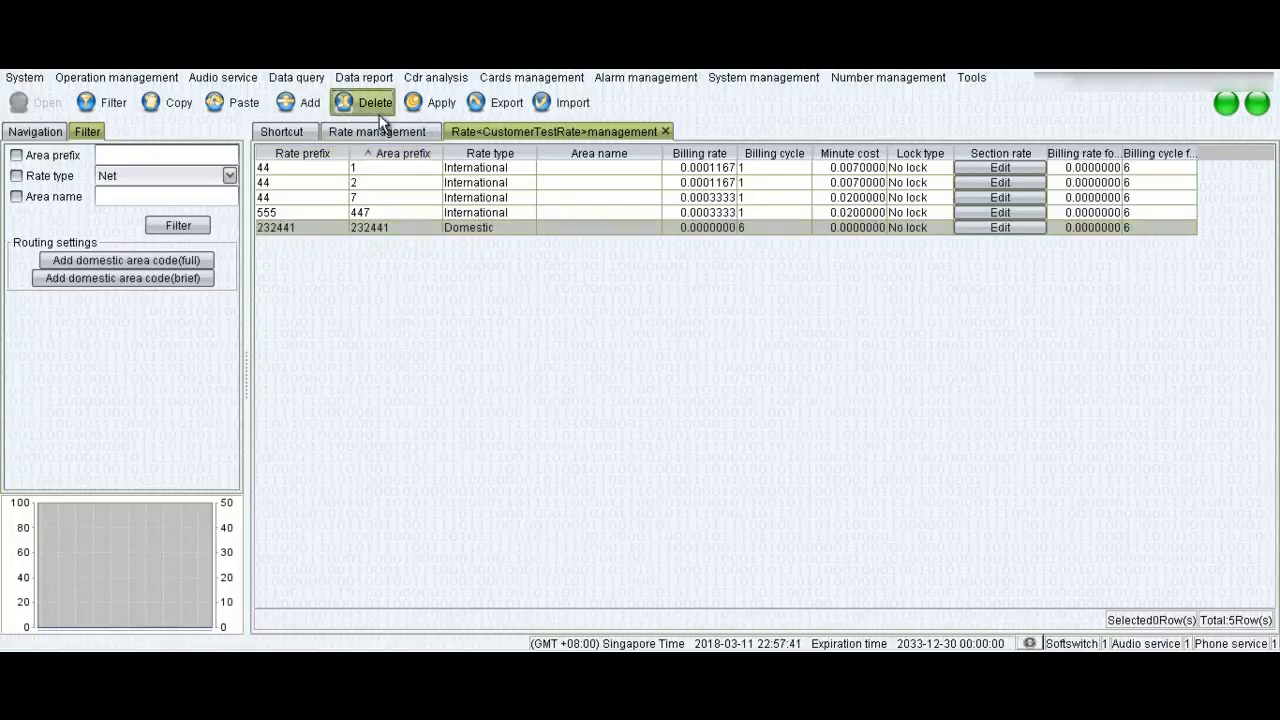
Add a new rate with rate prefix 232 and area prefix 441.
left_click(301, 103)
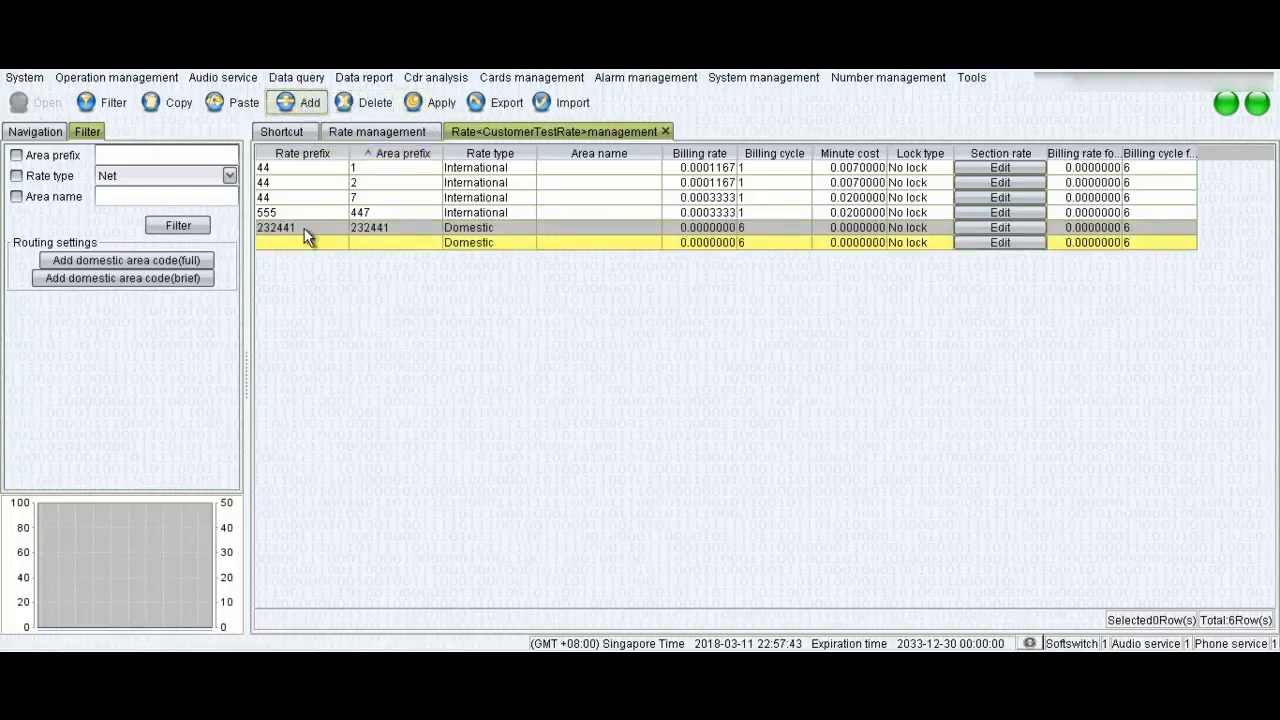
double_click(303, 243)
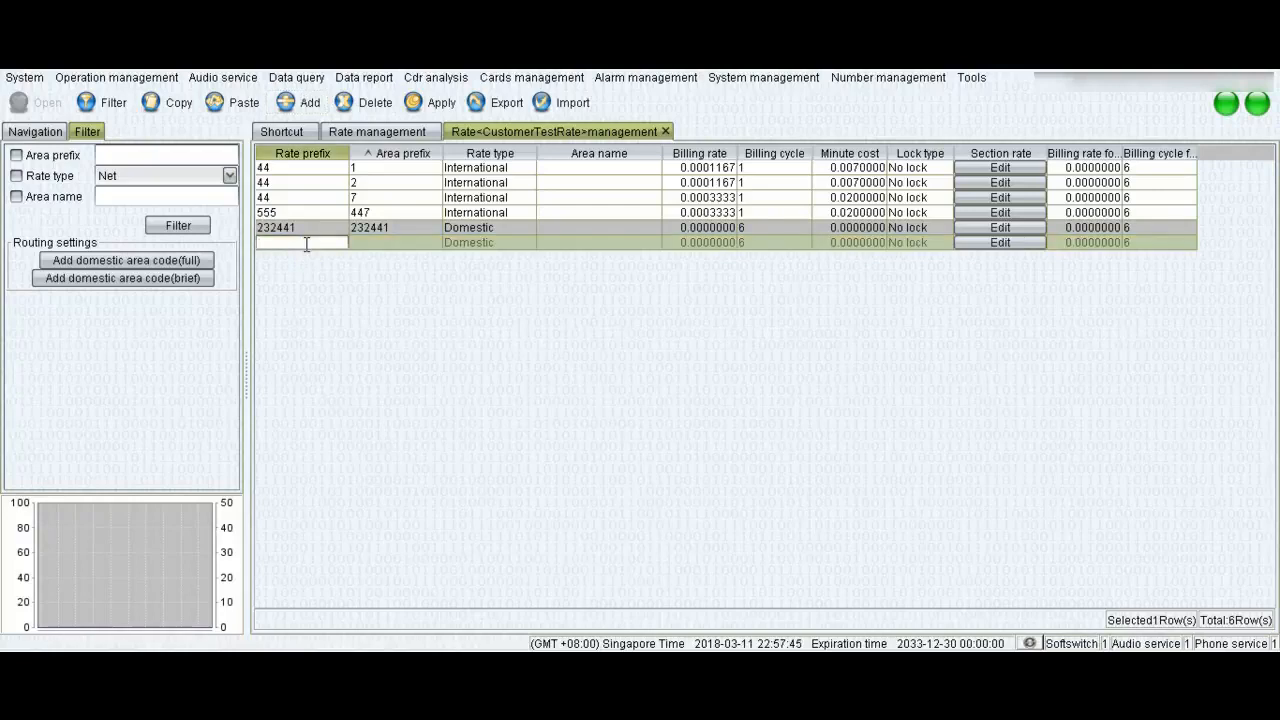
type("232")
double_click(365, 243)
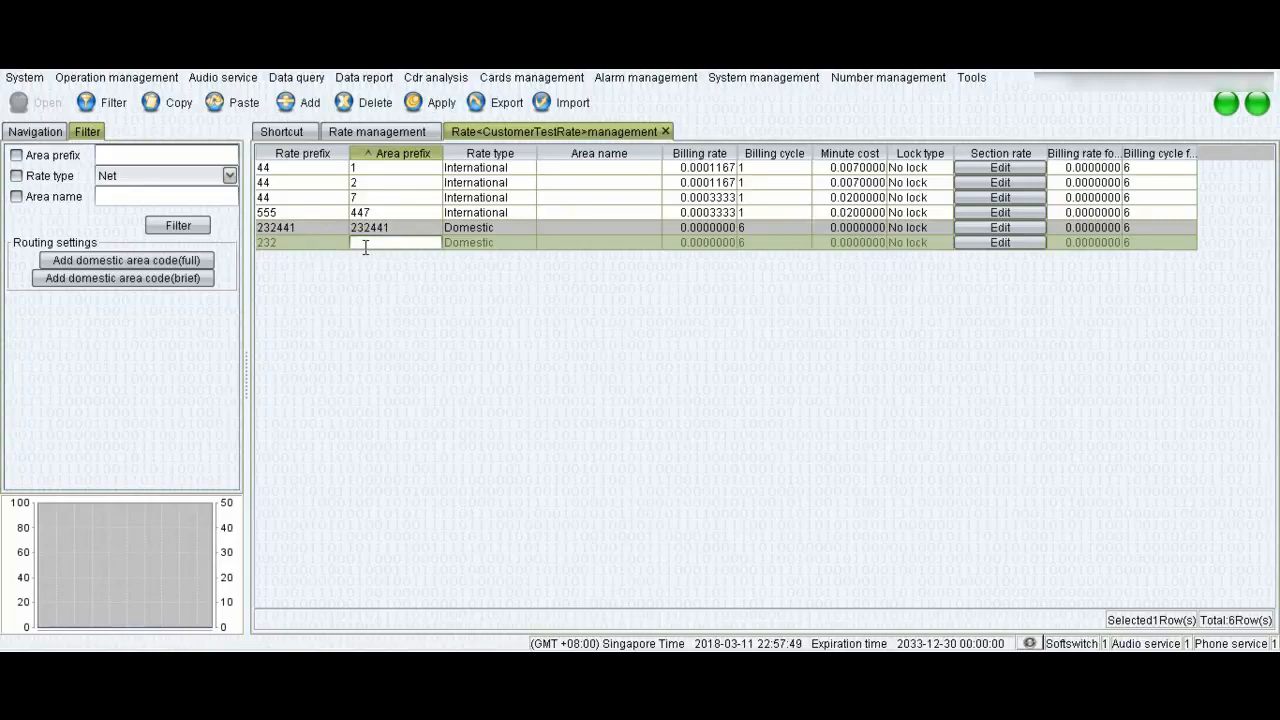
type("441")
Set the area prefix 441 rate to type International, billing cycle 1 and minute cost 0.007.
left_click(489, 243)
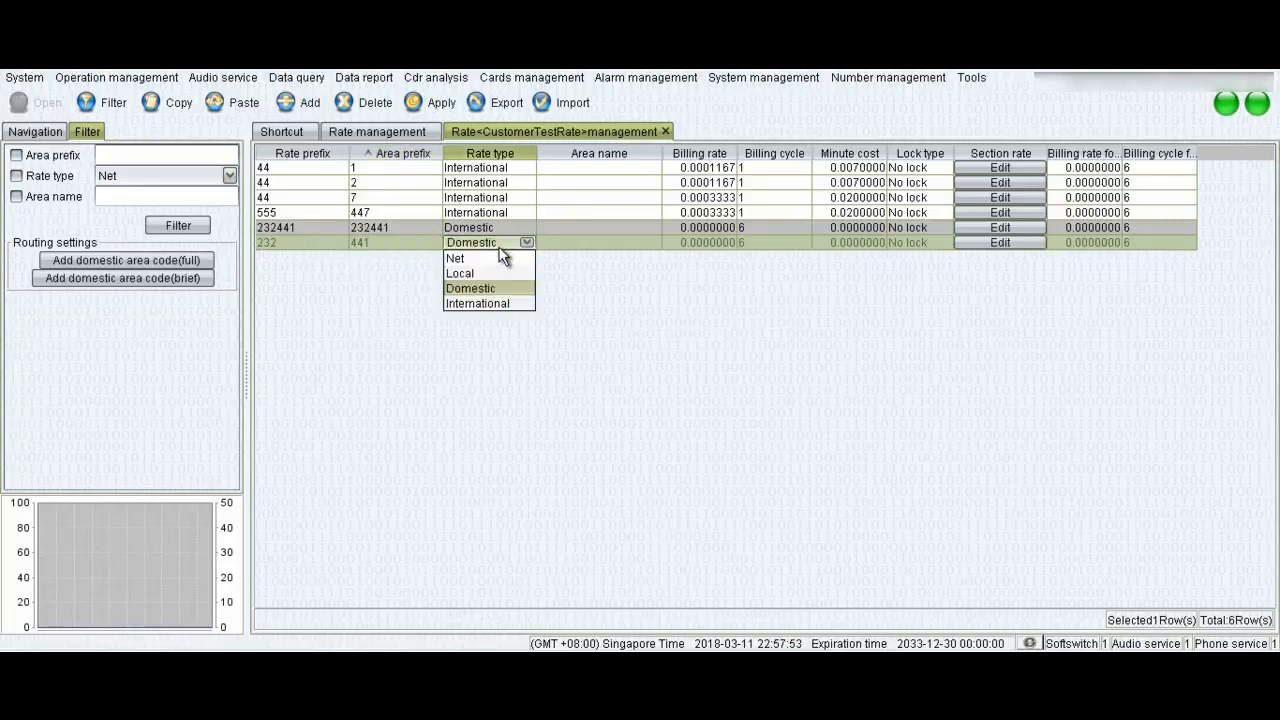
left_click(508, 304)
double_click(780, 243)
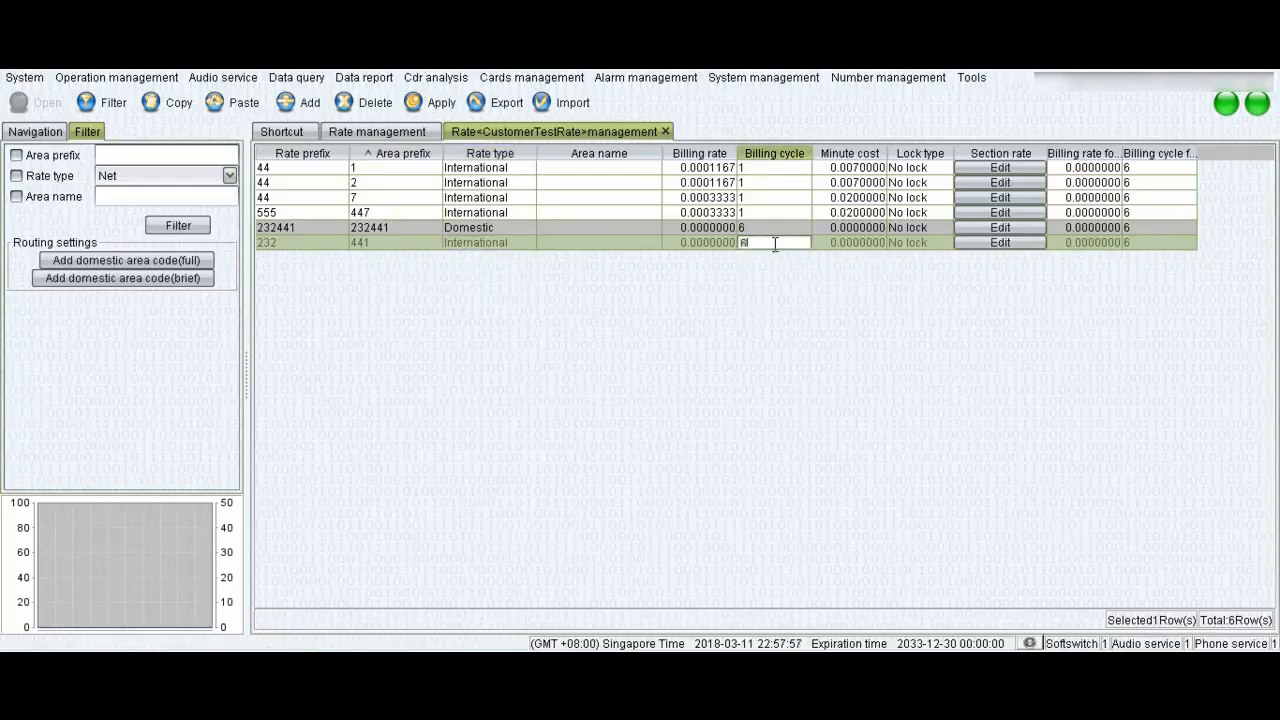
type("1")
double_click(855, 244)
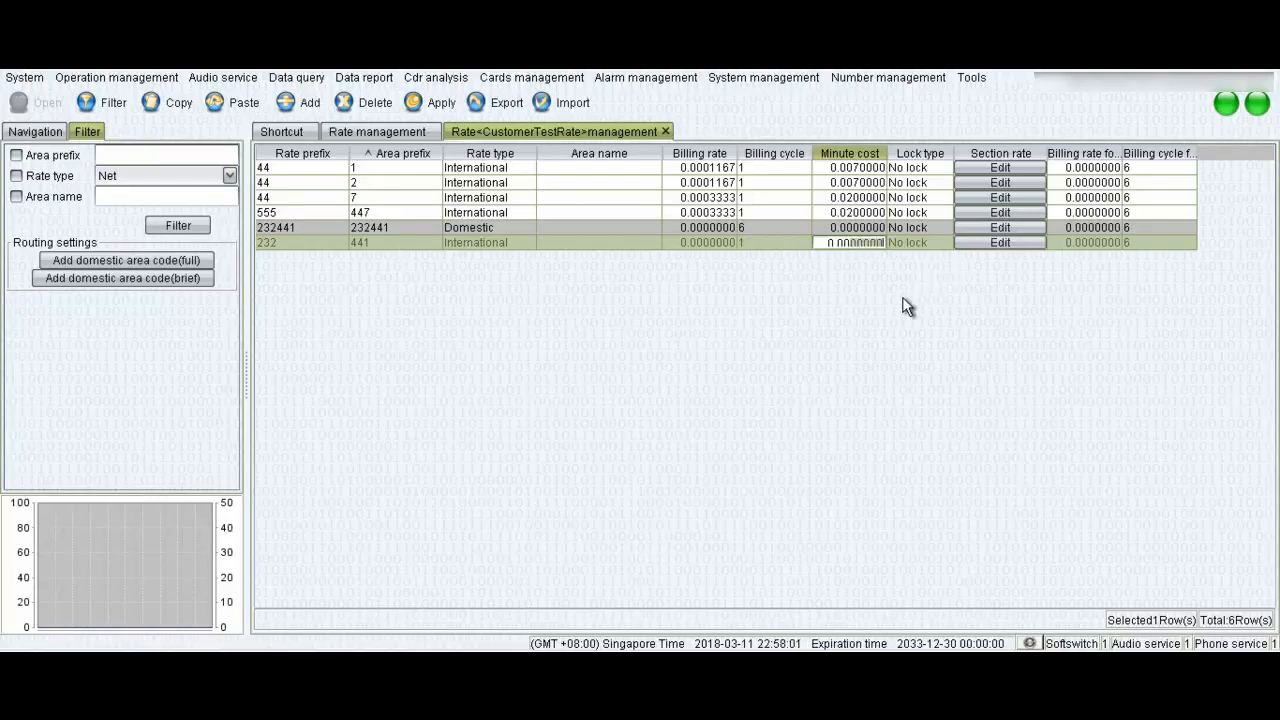
type("0.007")
Compare the rate prefix and area prefix combinations of the listed rates.
left_click(323, 227)
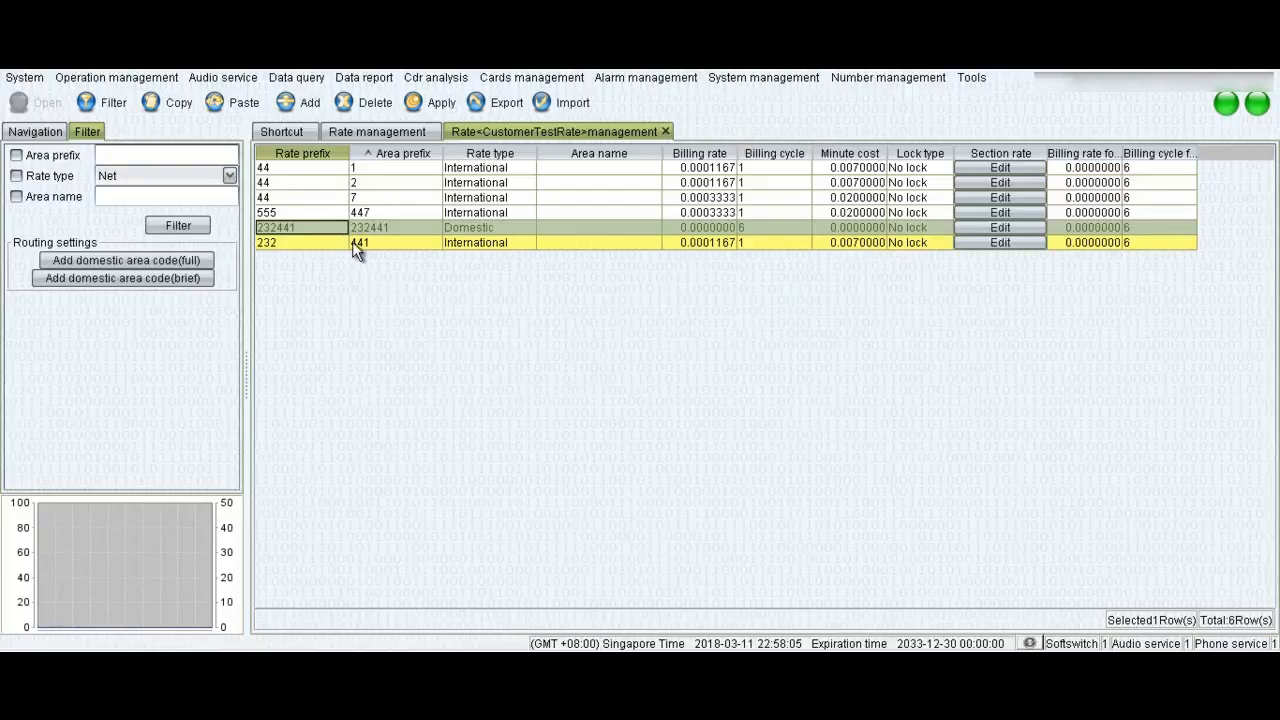
left_click(366, 241)
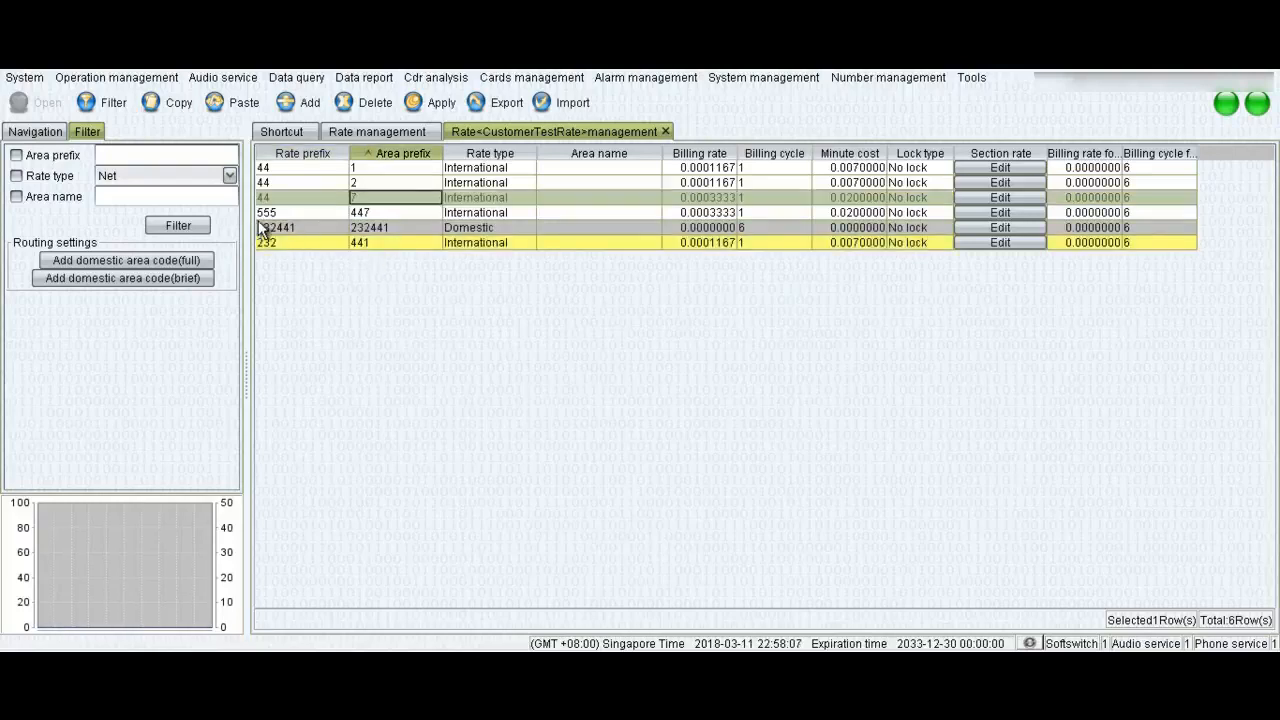
left_click(311, 173)
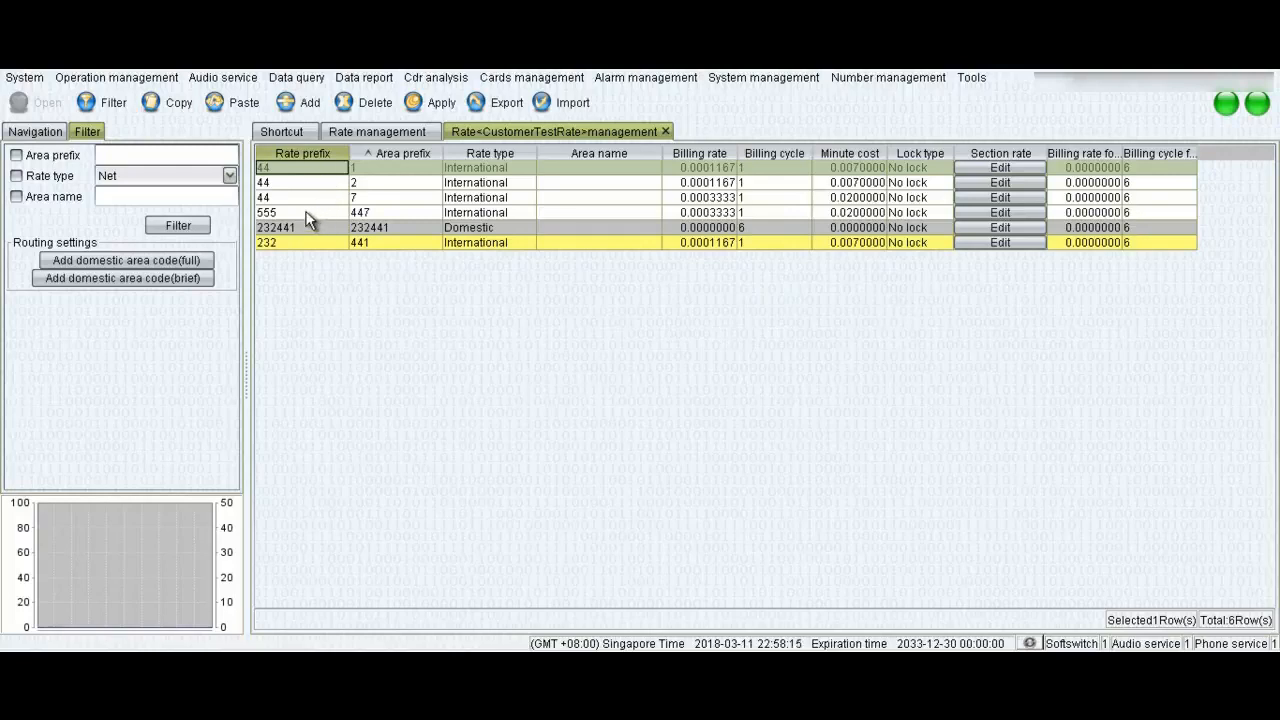
left_click(300, 212)
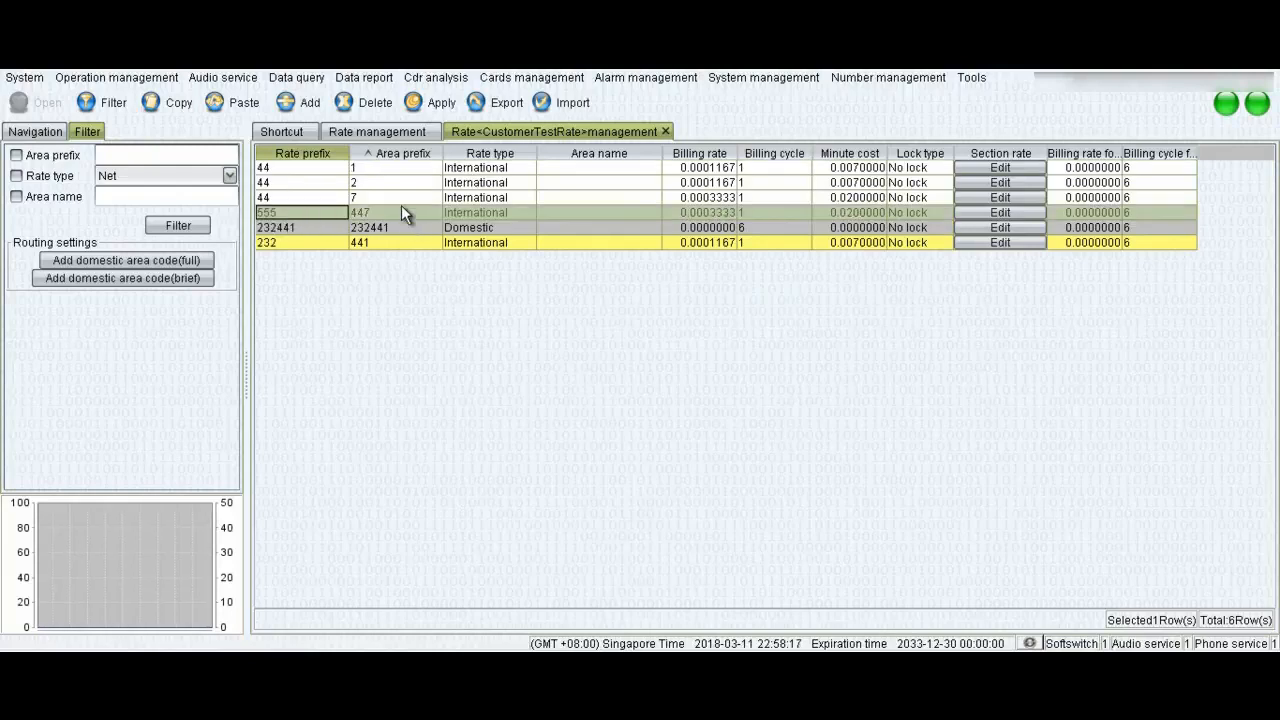
left_click(383, 168)
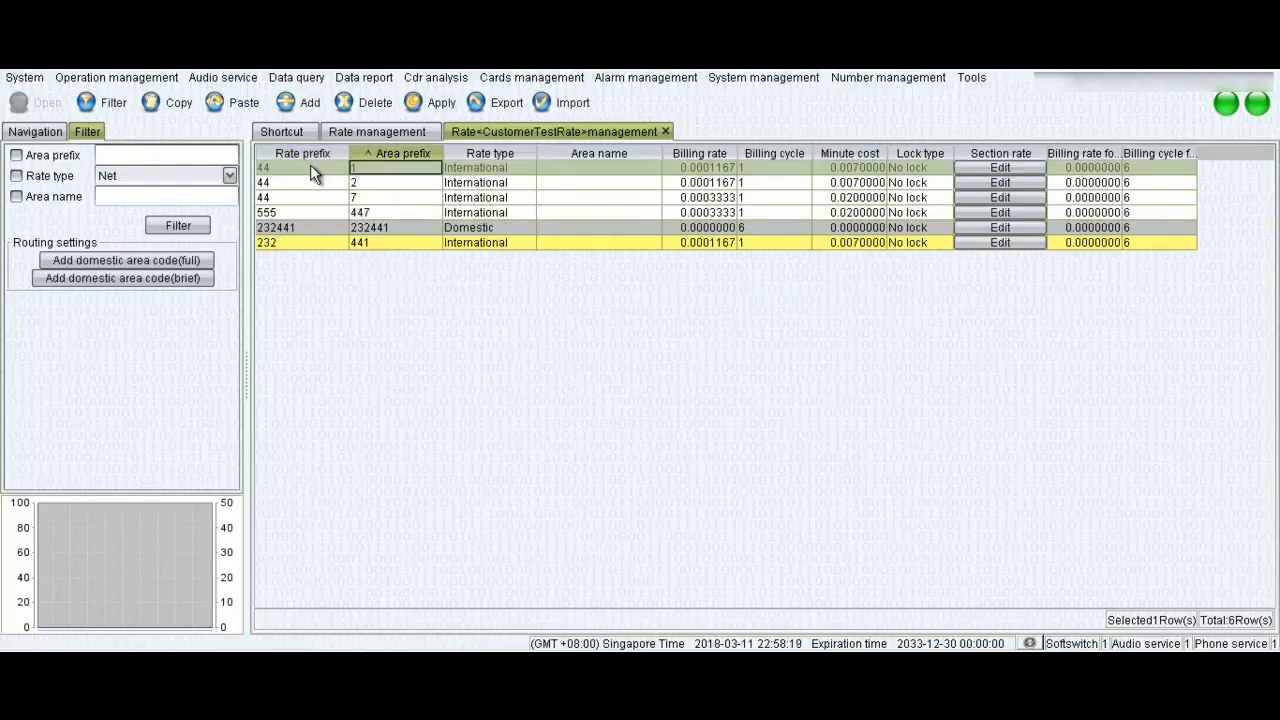
left_click(400, 227)
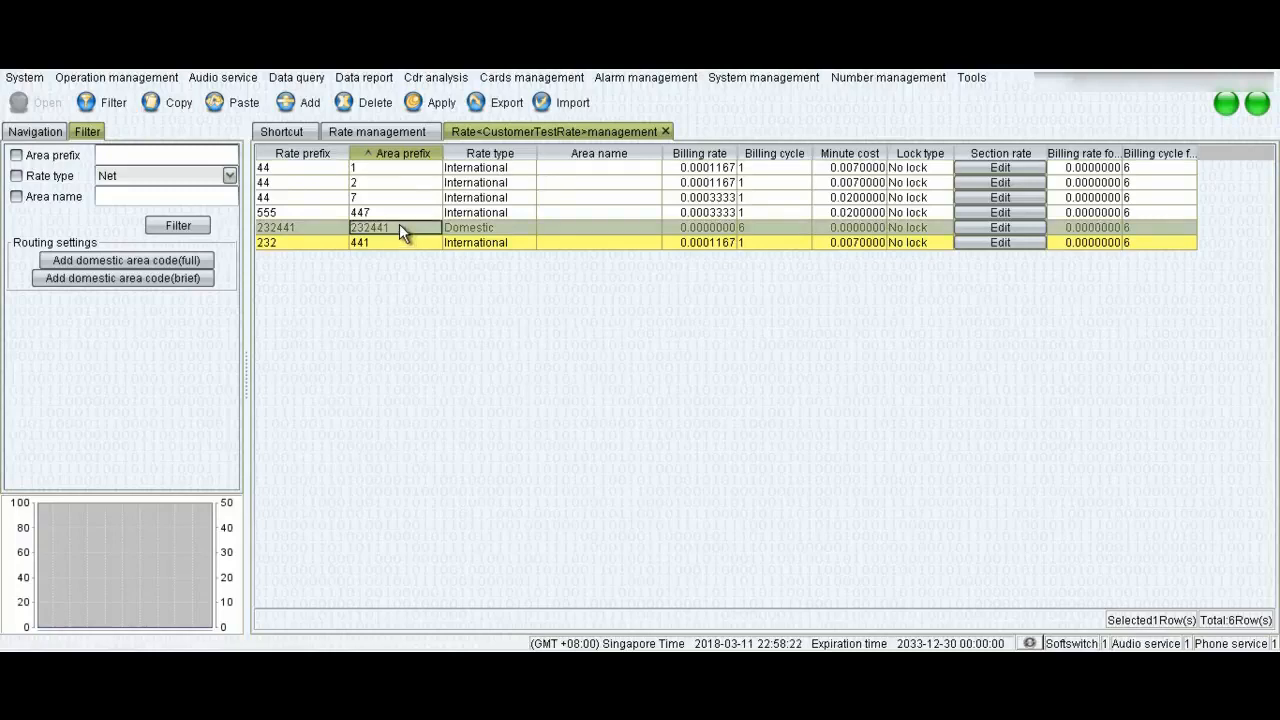
left_click(315, 167)
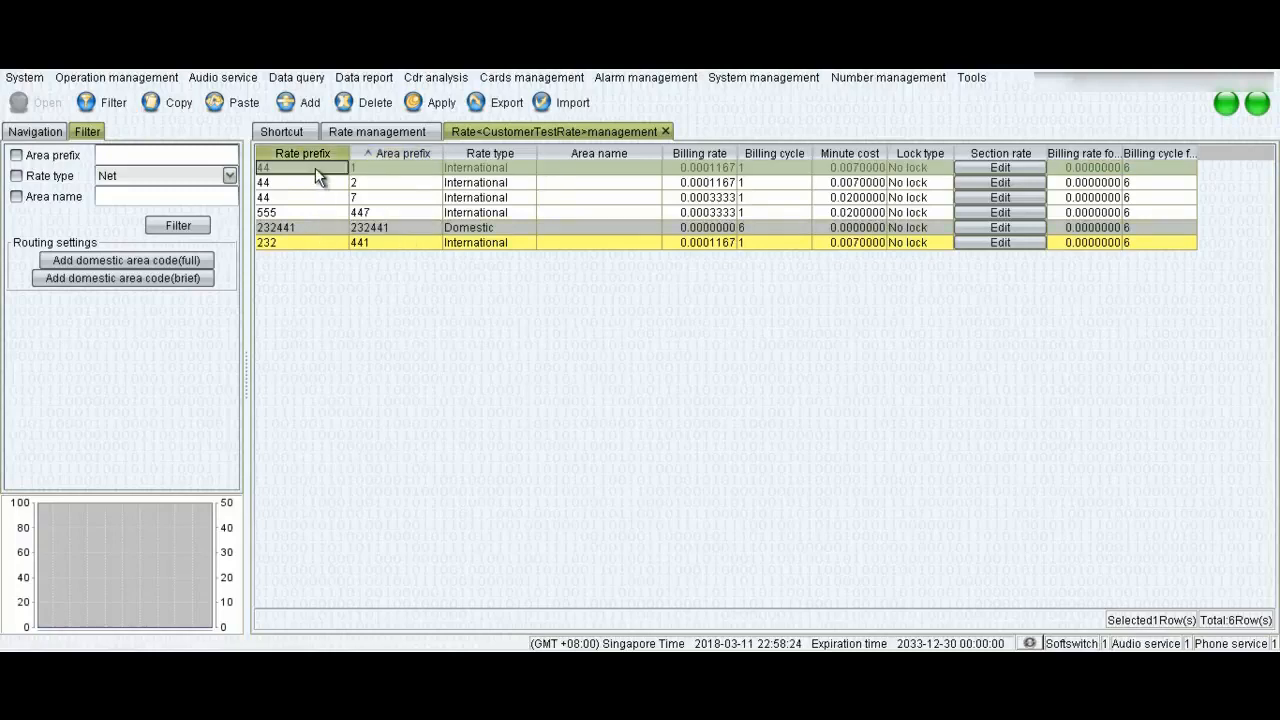
left_click(315, 247)
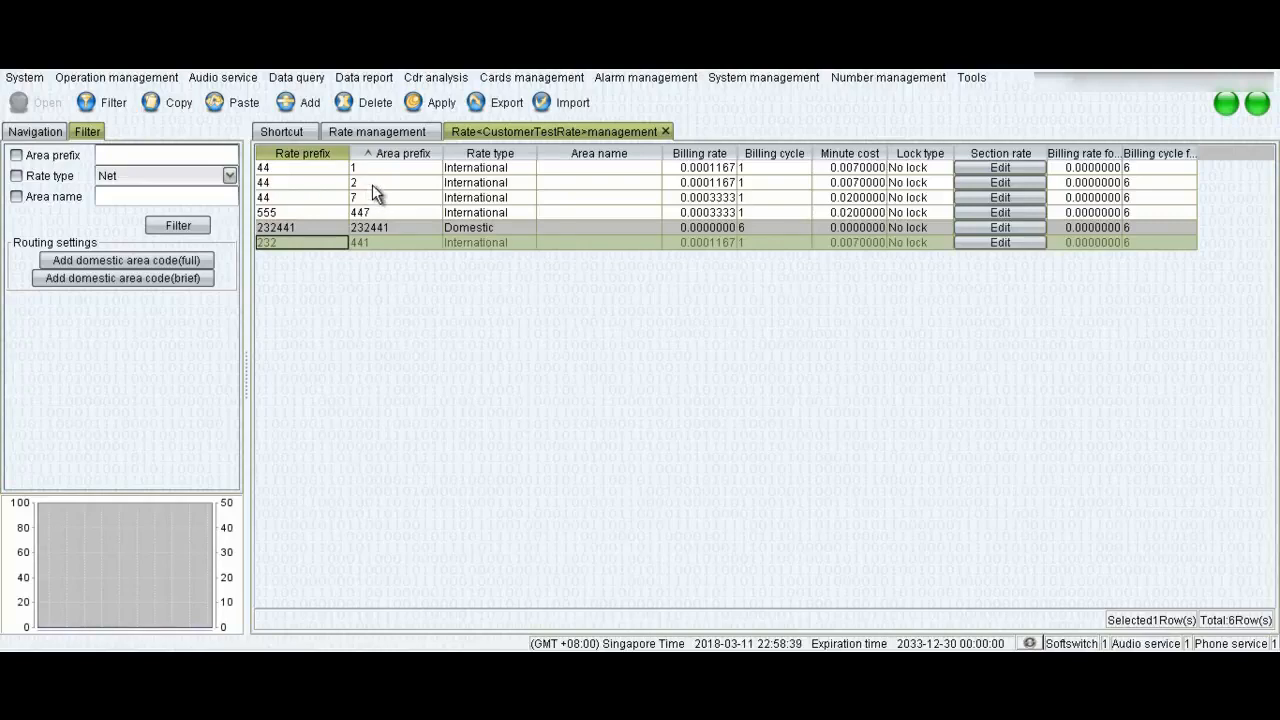
Add another rate with area prefix 889442 and an empty rate prefix.
left_click(296, 107)
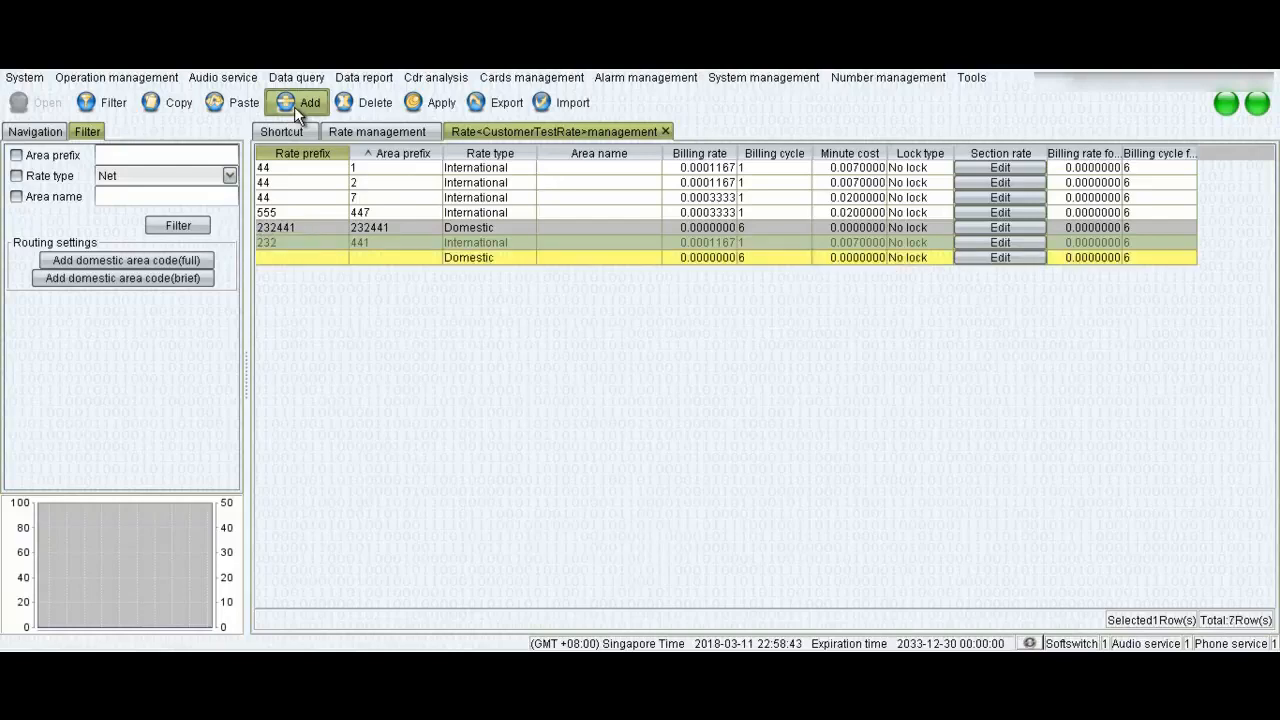
double_click(369, 258)
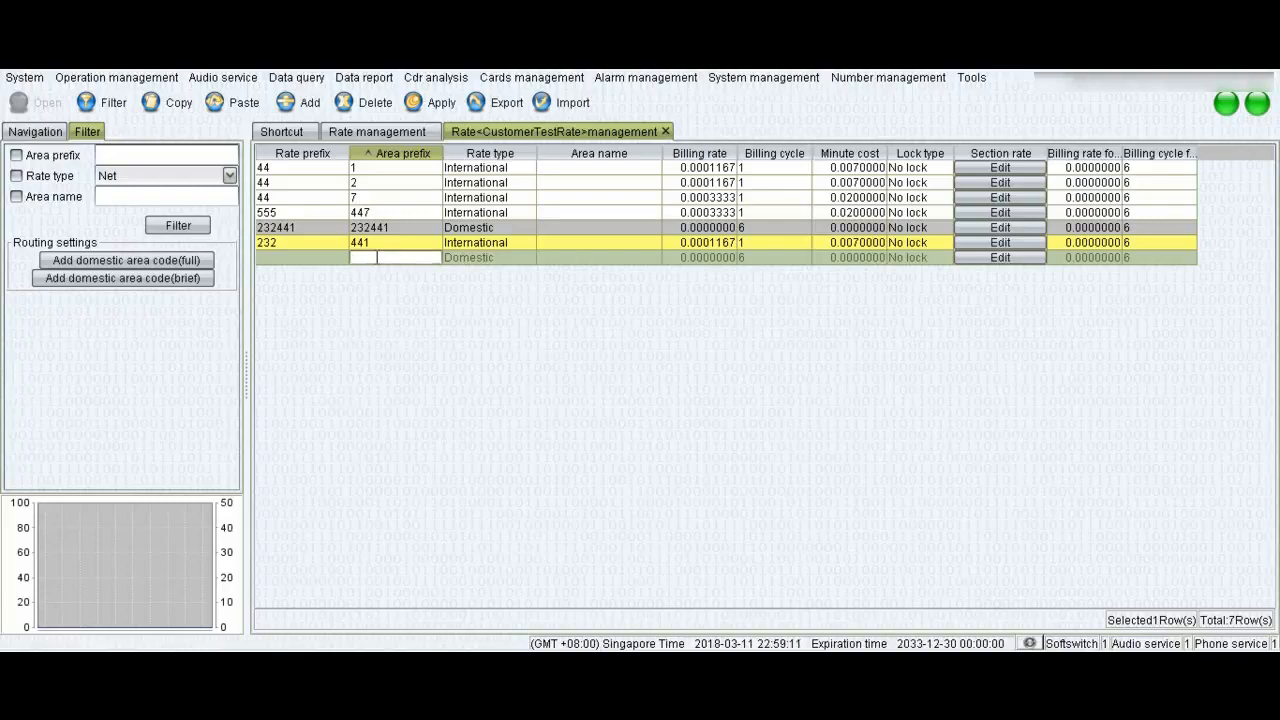
type("88944")
type("2")
left_click_drag(404, 259, 356, 253)
left_click(398, 259)
mouse_move(373, 262)
left_mouse_down()
mouse_move(348, 264)
mouse_move(384, 258)
left_mouse_up()
left_click(398, 258)
Set the area prefix 889442 rate to International, billing cycle 1 and minute cost 0.007, and apply all changes with conflict handling on Prompt.
left_click(487, 257)
left_click(506, 318)
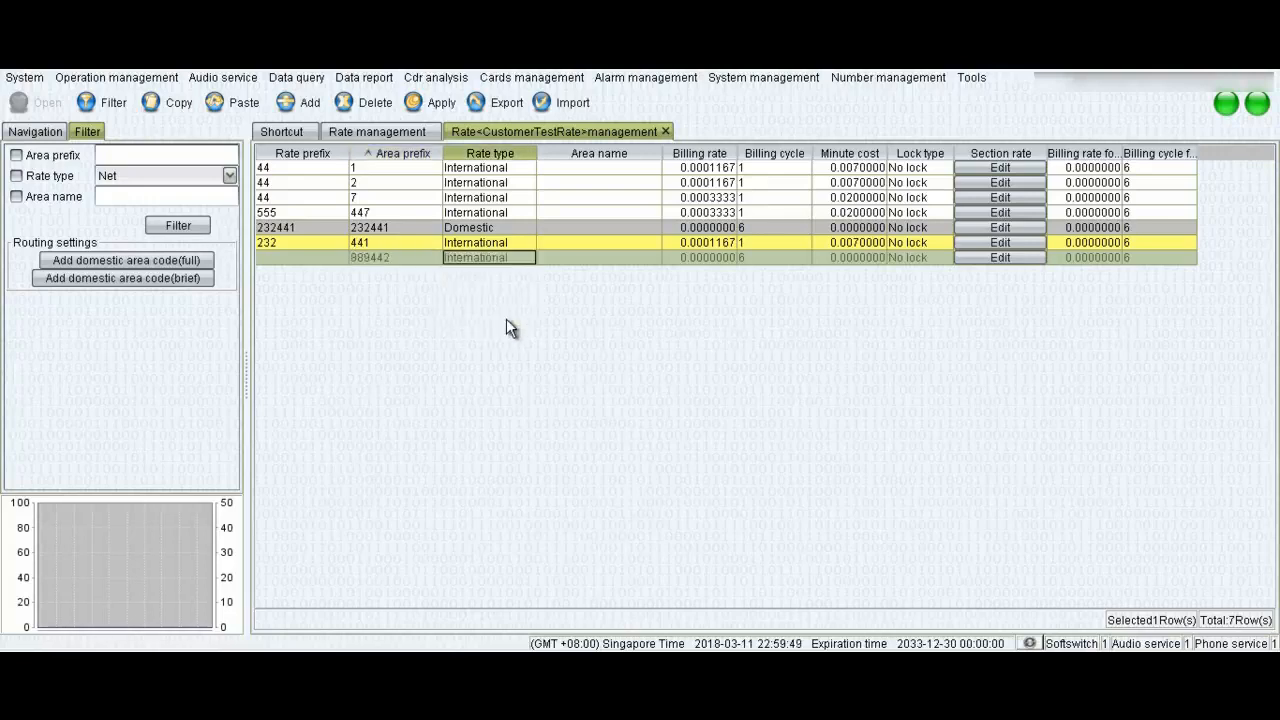
left_click(772, 258)
type("1")
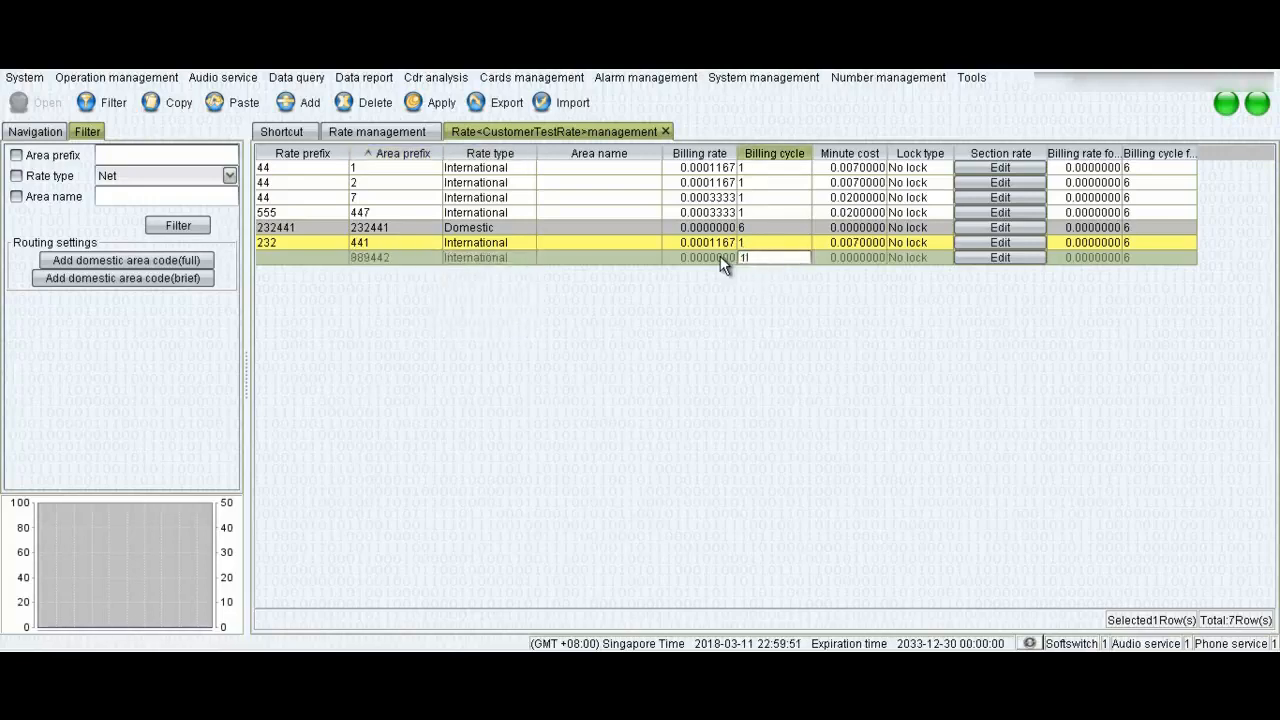
left_click(858, 258)
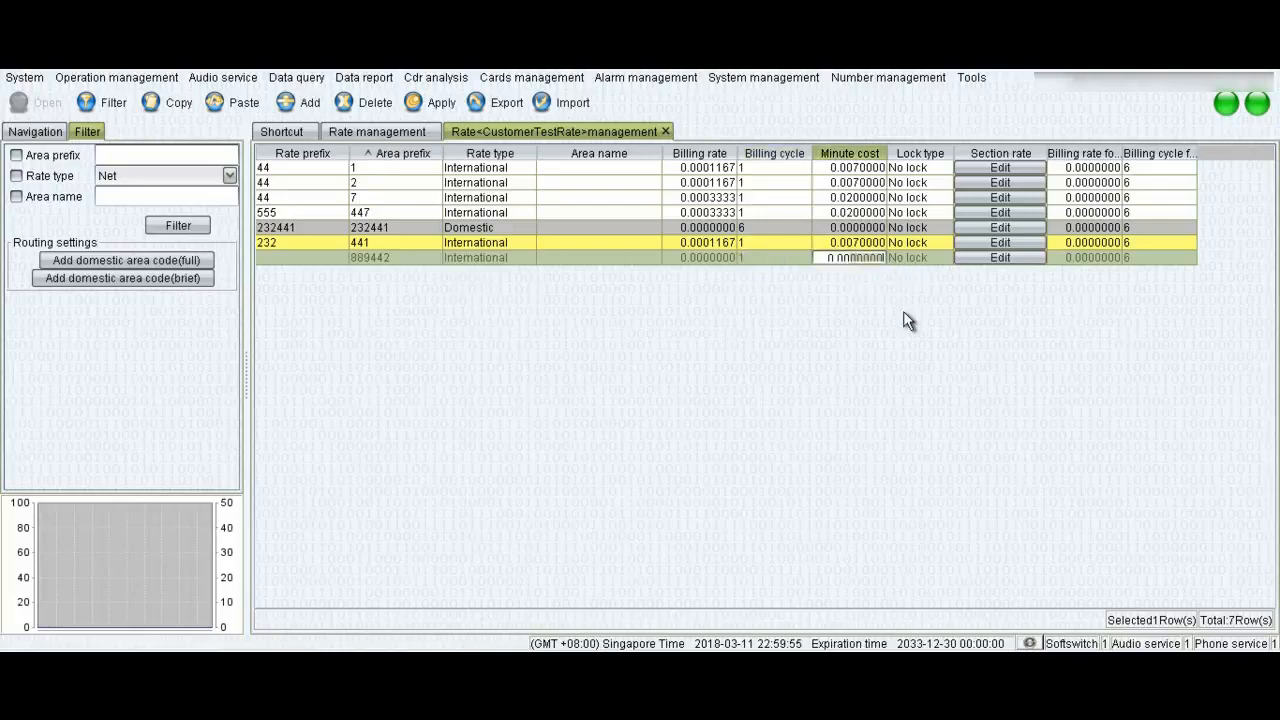
type("0.007")
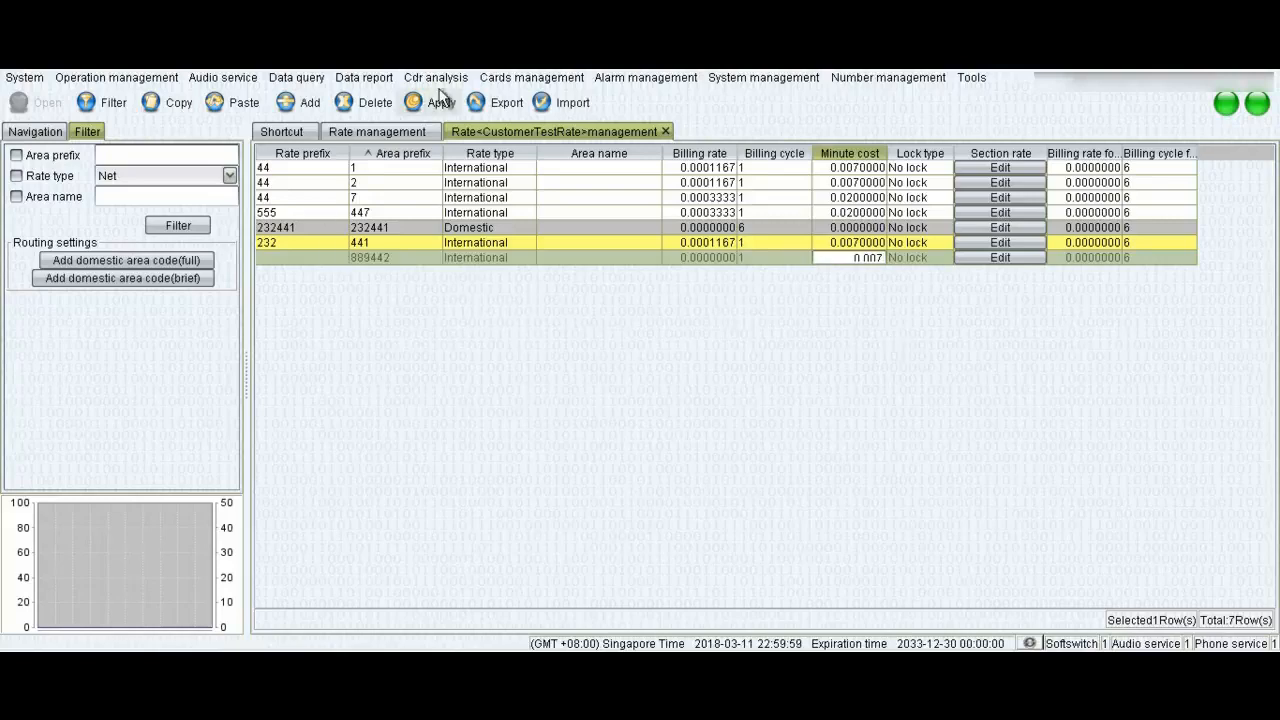
left_click(442, 107)
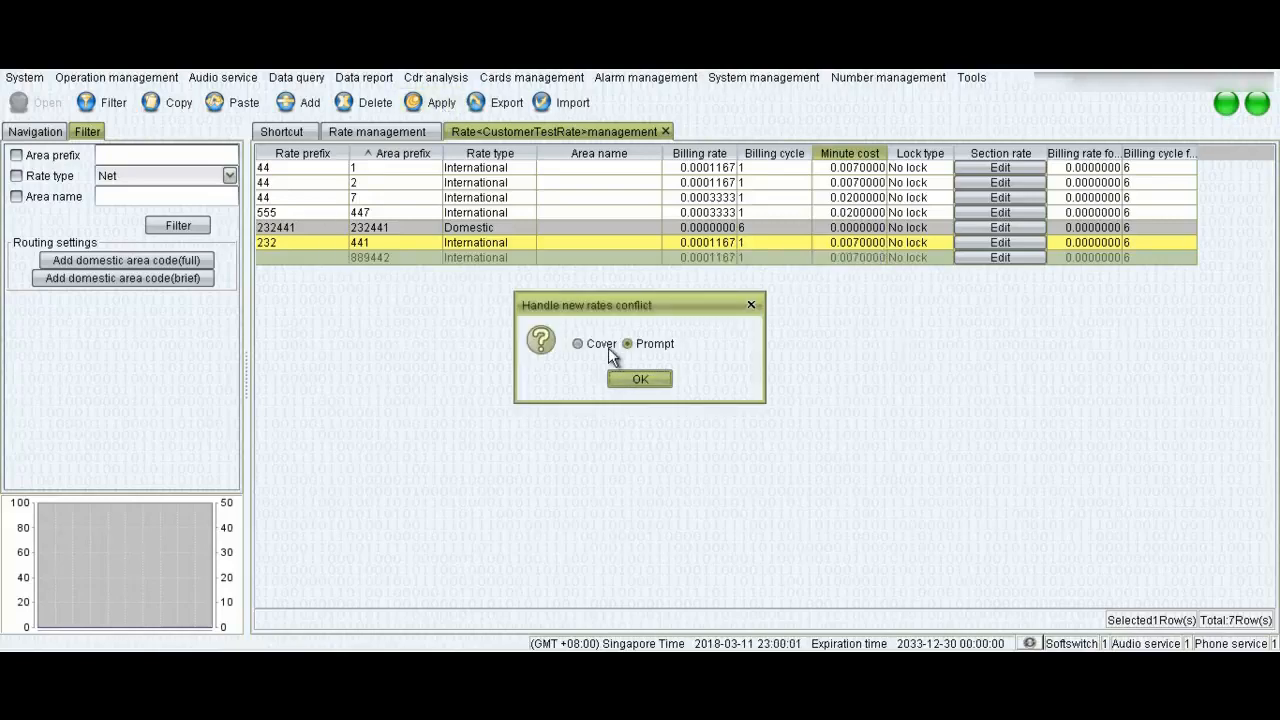
left_click(638, 380)
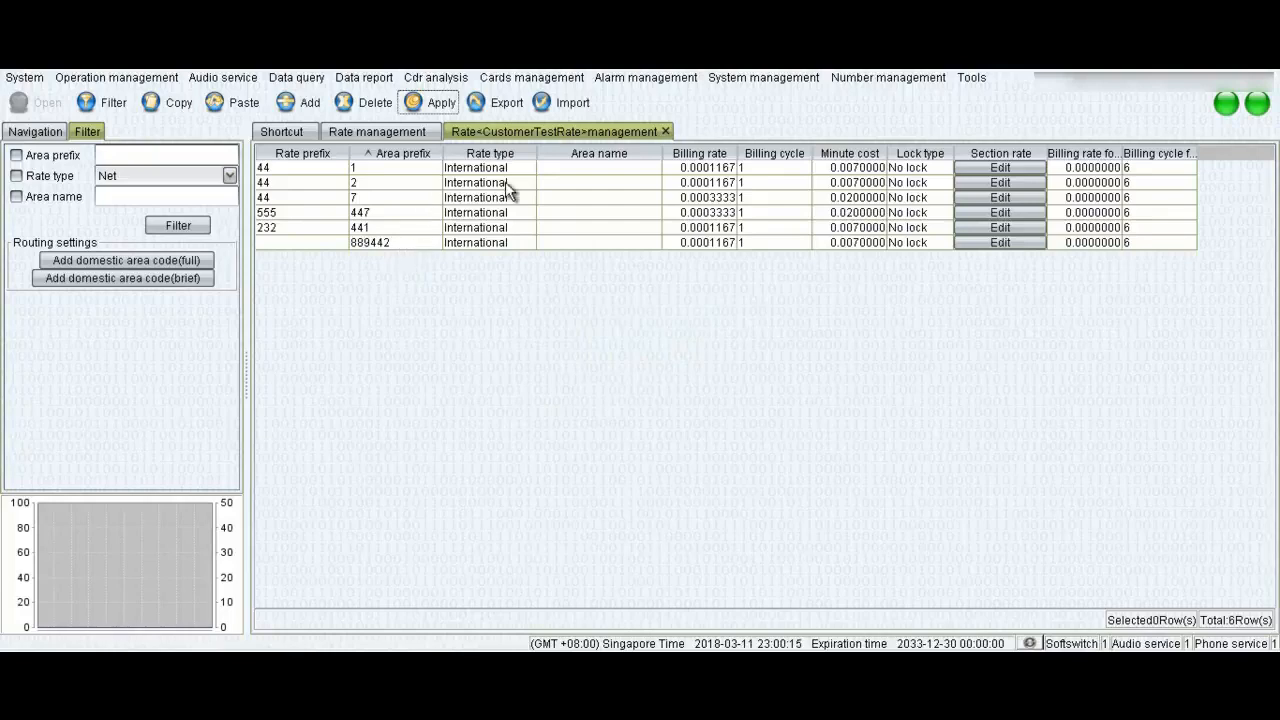
Open account management and add an account with both account id and account name set to CustomerTest.
left_click(44, 140)
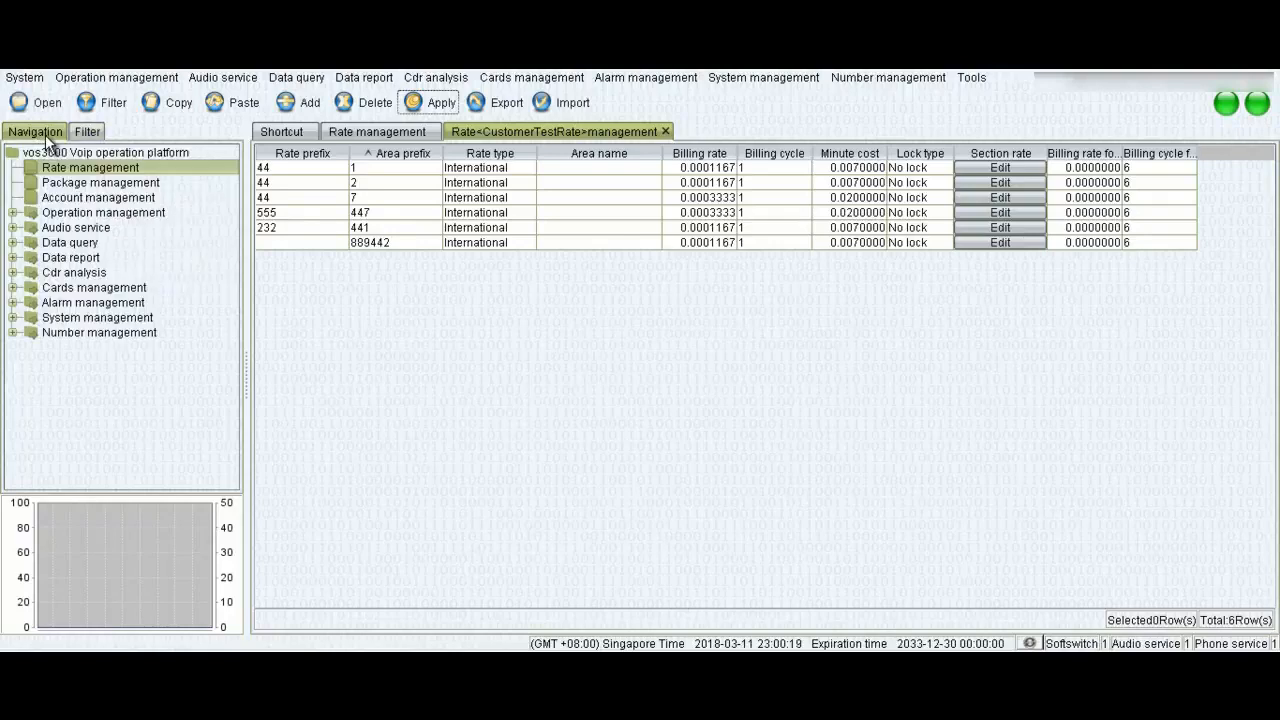
left_click(92, 197)
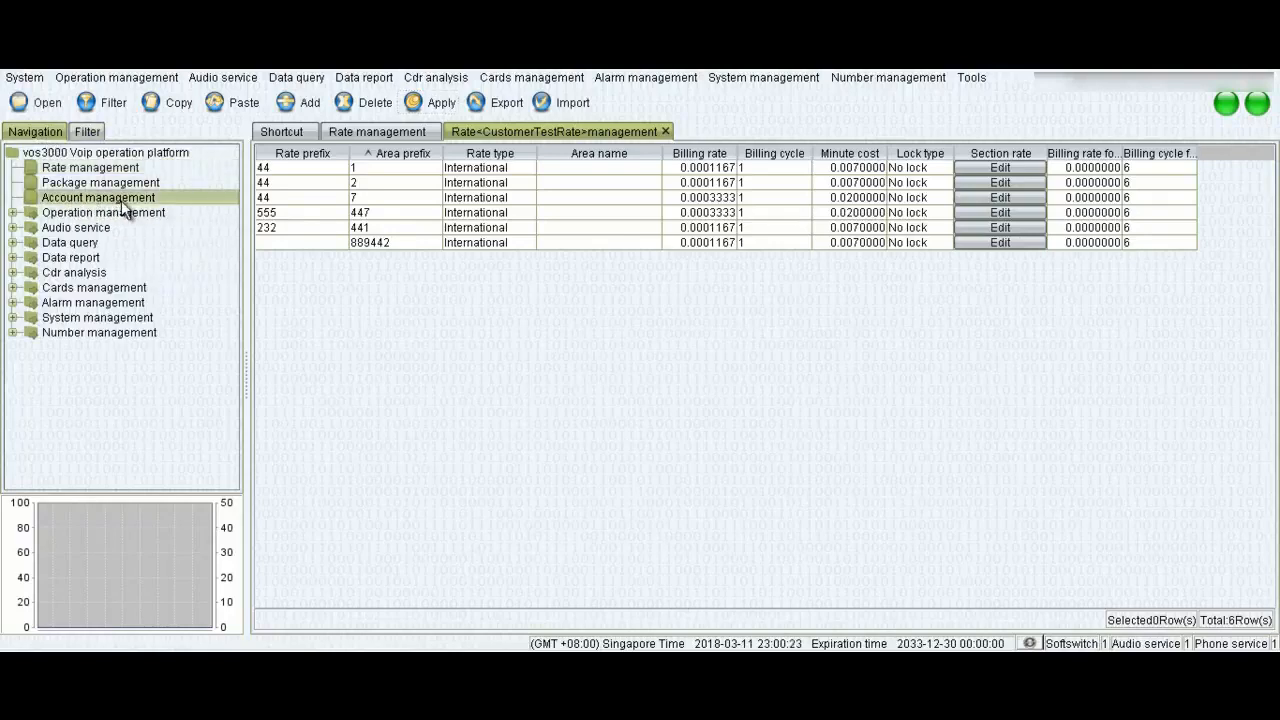
double_click(121, 200)
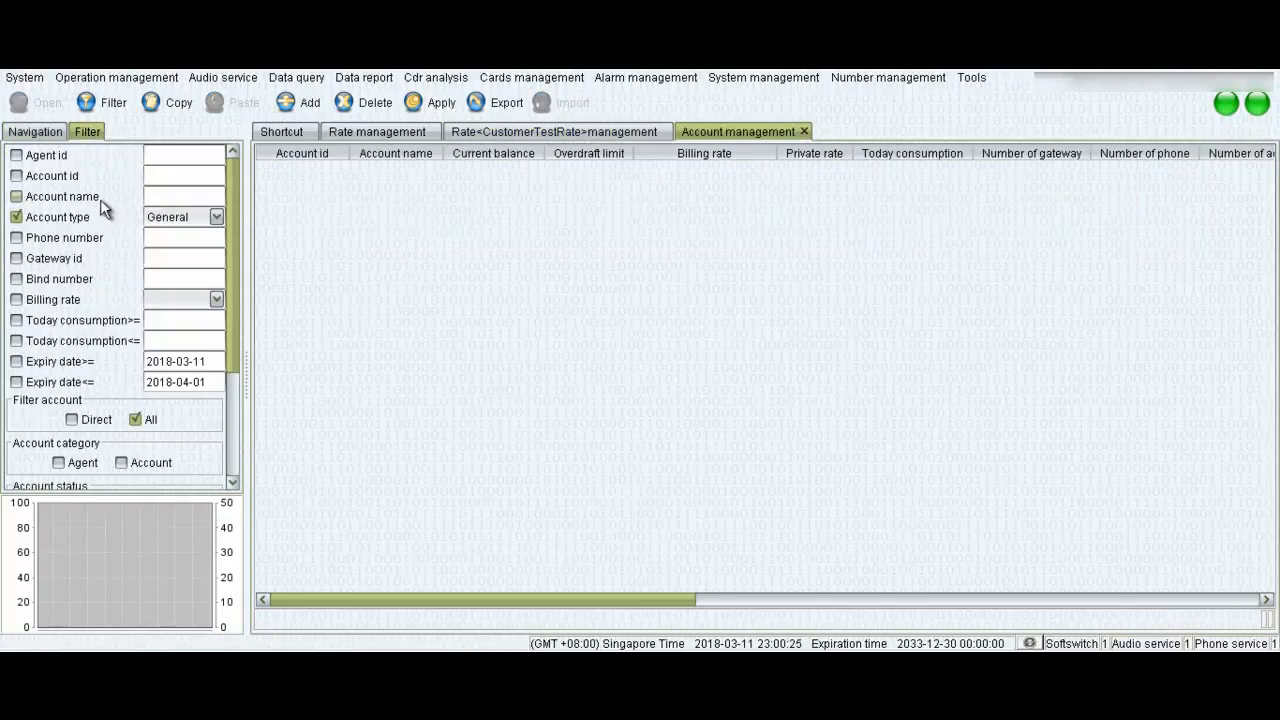
left_click(303, 106)
left_click(316, 166)
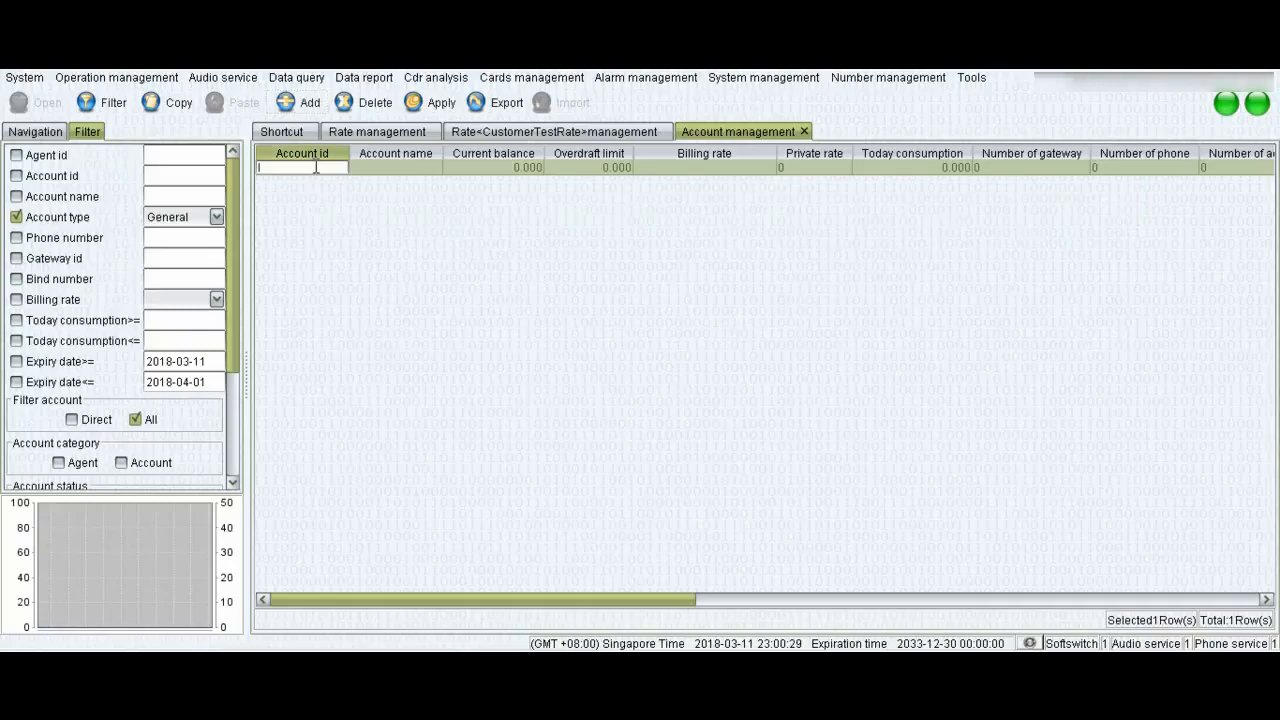
type("CustomerTest")
left_click(417, 168)
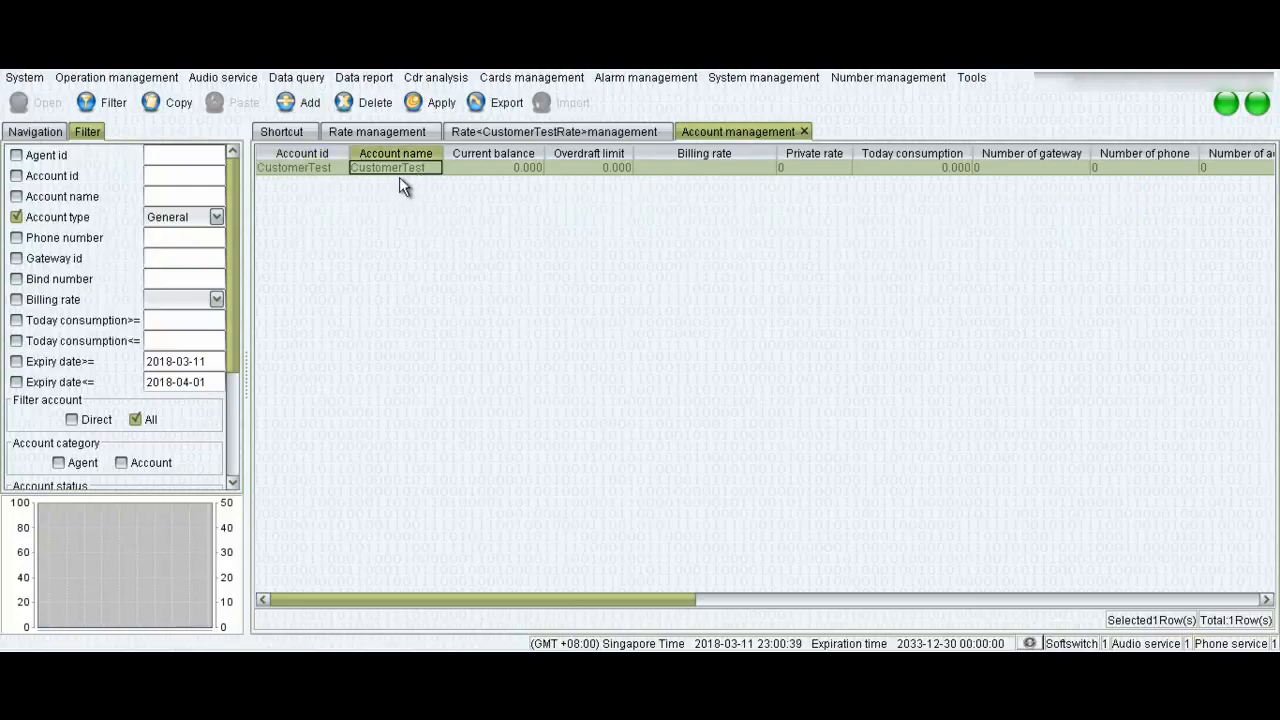
double_click(420, 170)
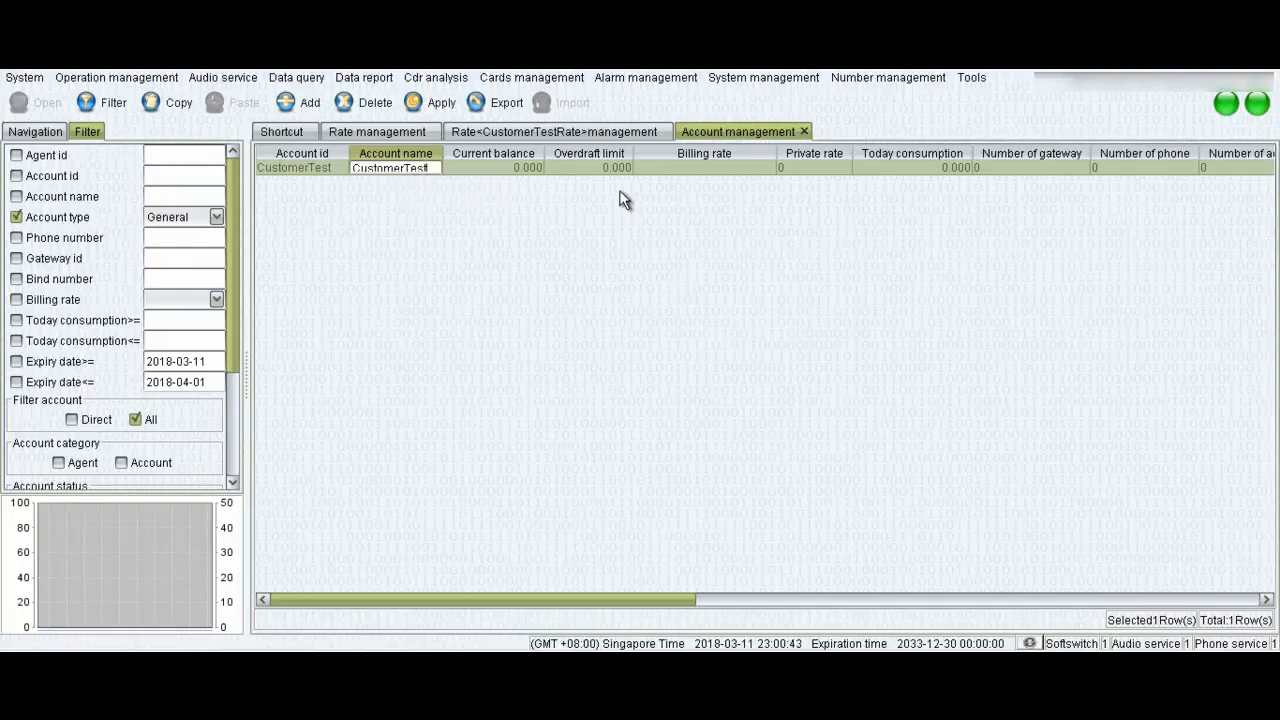
Assign the CustomerTestRate billing rate to the CustomerTest account and apply the new account.
left_click(703, 169)
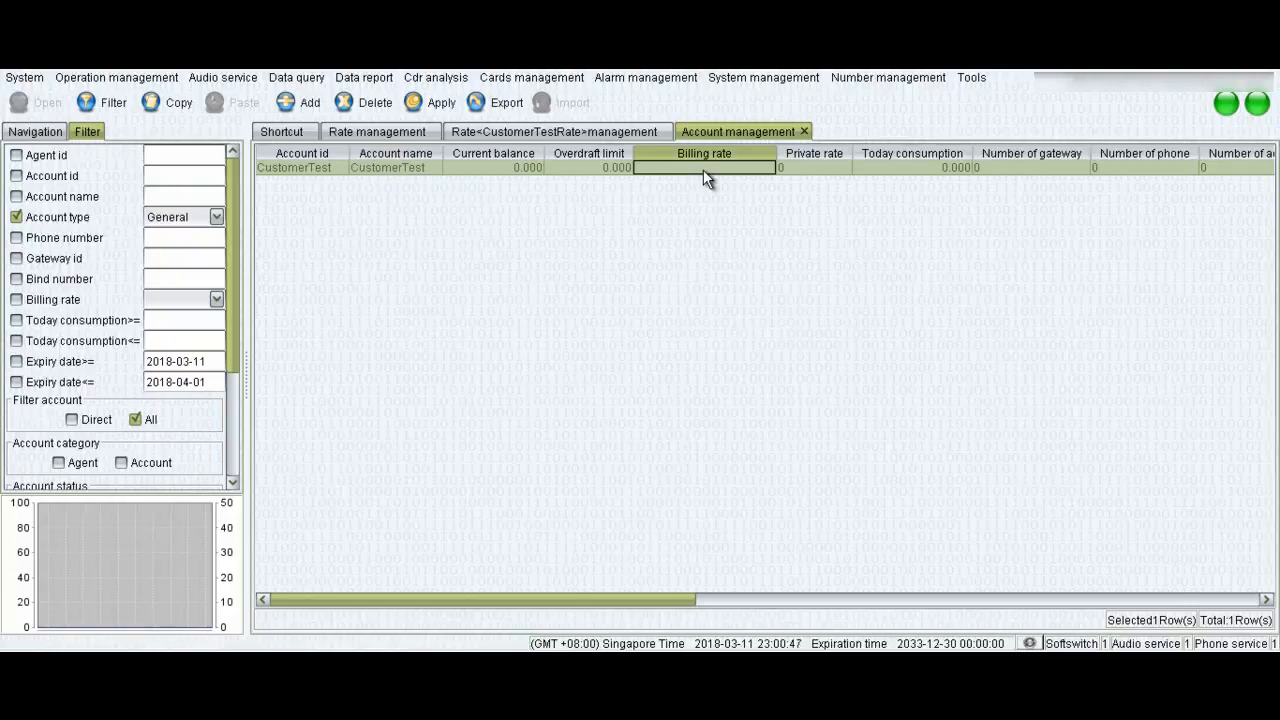
left_click(703, 169)
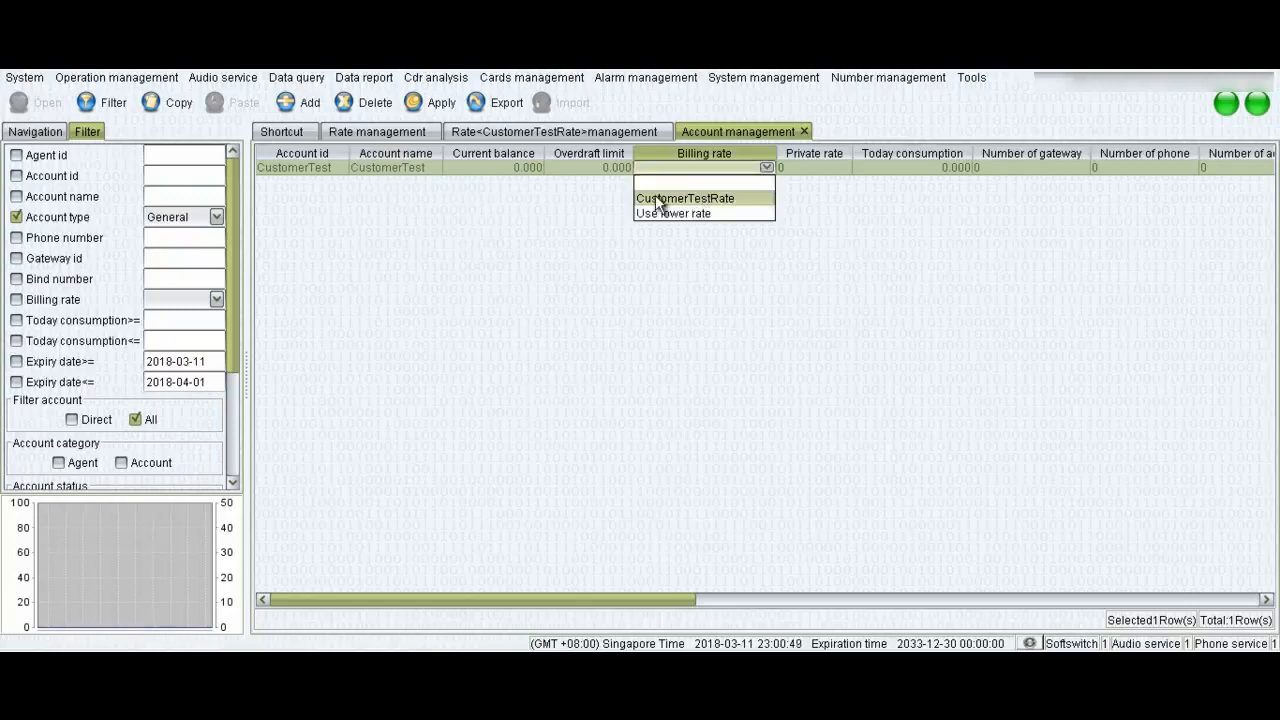
left_click(747, 199)
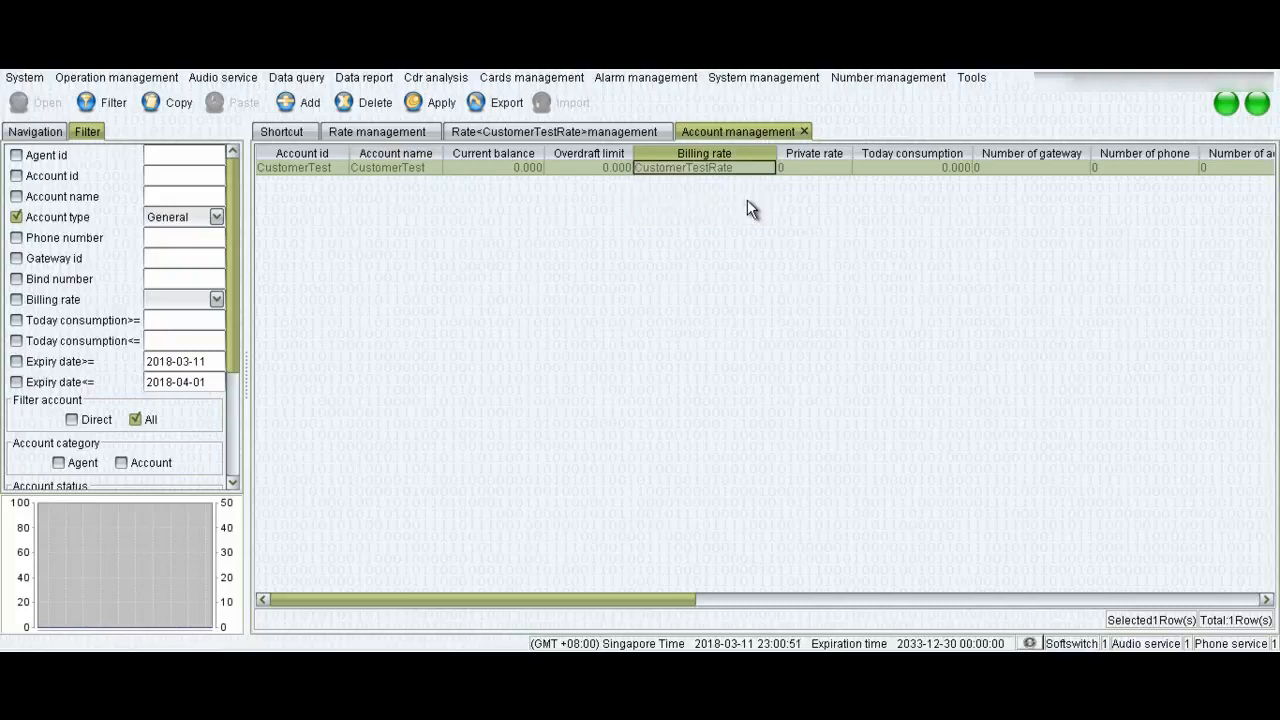
left_click(442, 108)
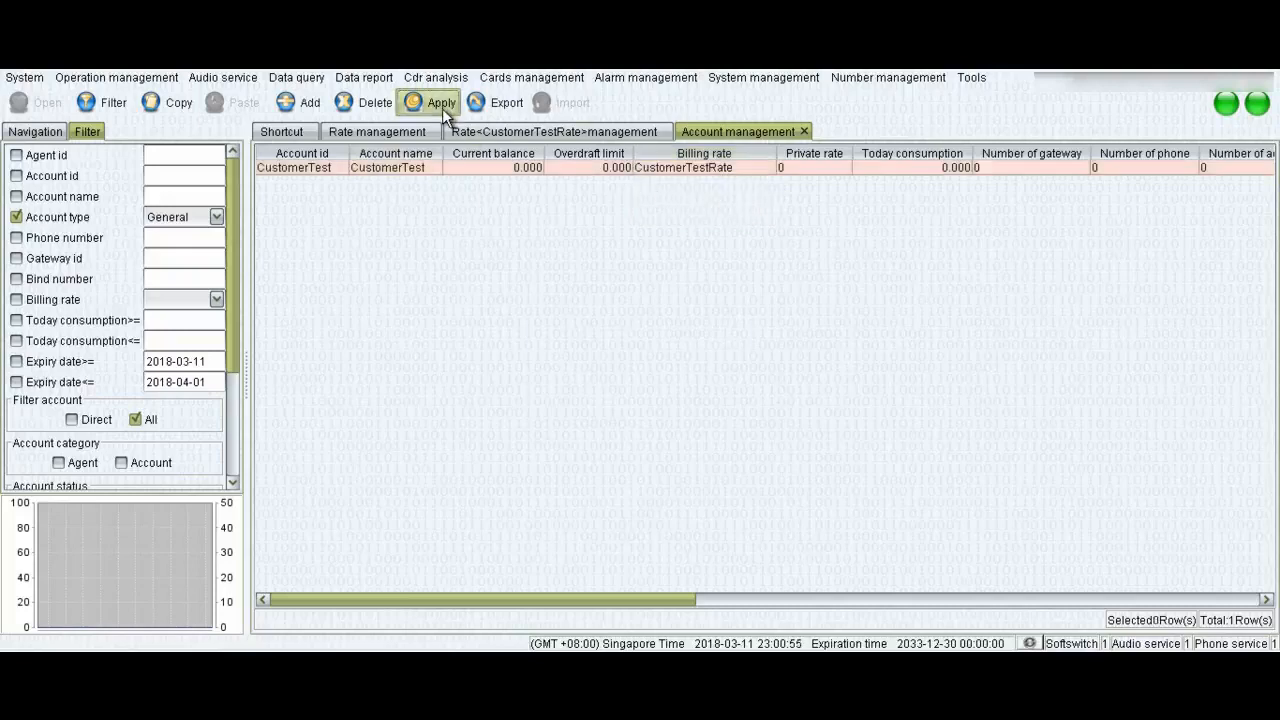
Record a Standard payment of 100 for the CustomerTest account, then apply and refresh the account list.
left_click(474, 170)
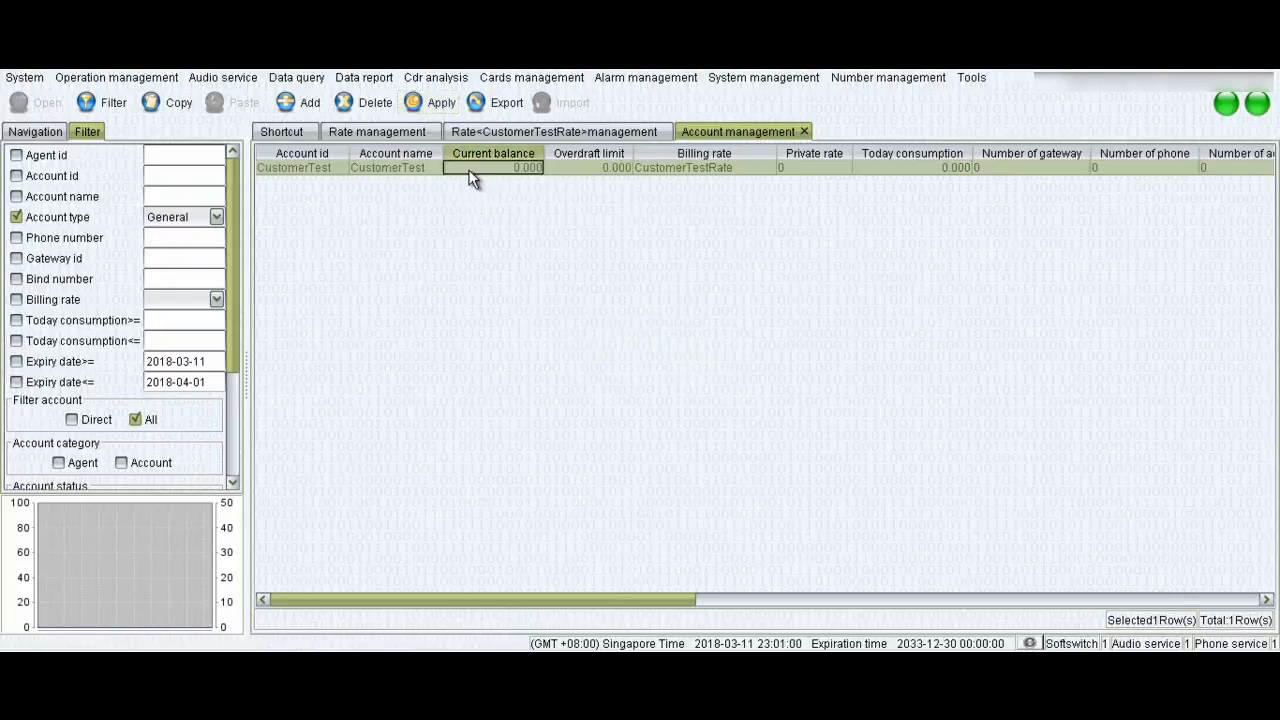
left_click(108, 105)
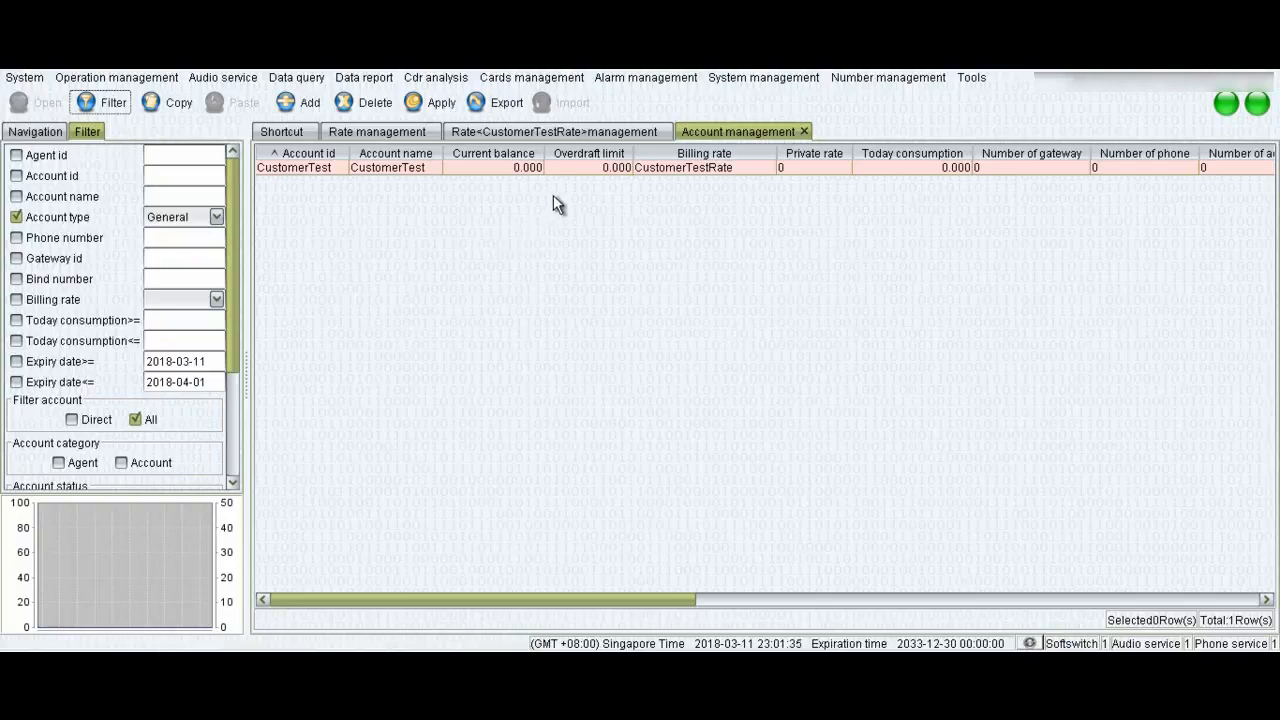
left_click(525, 168)
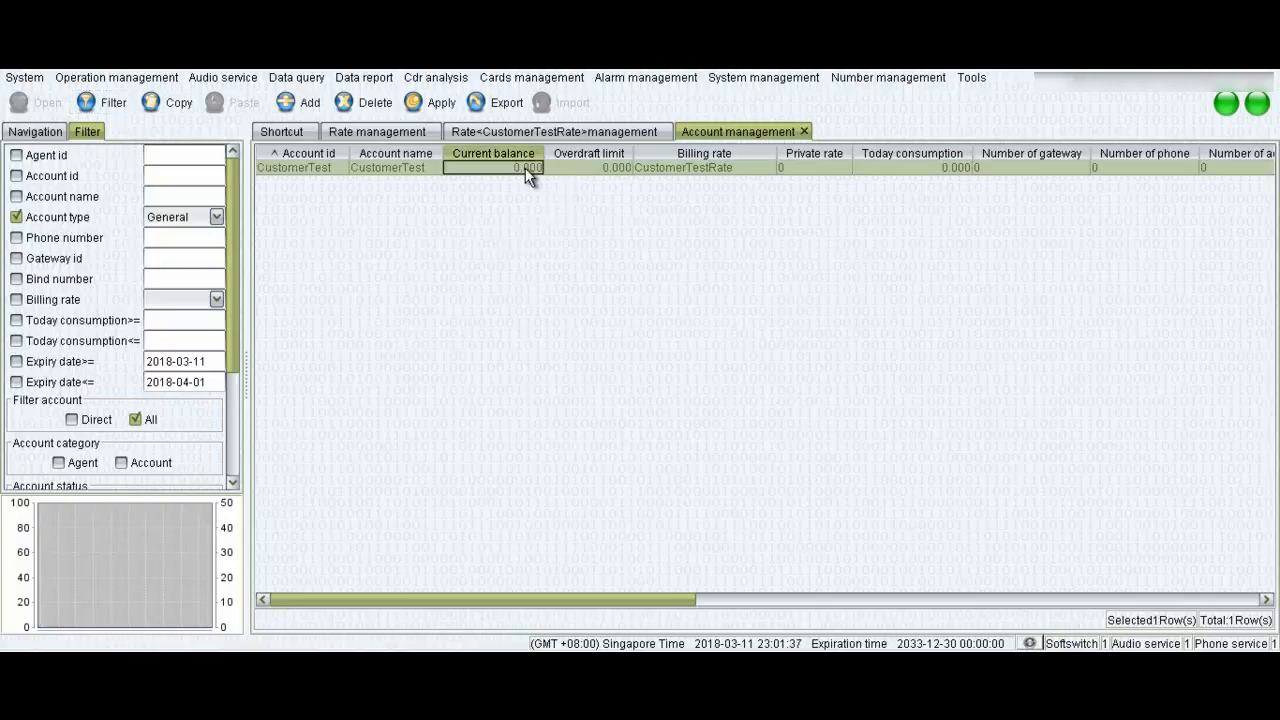
right_click(525, 168)
left_click(549, 179)
left_click(608, 360)
type("100")
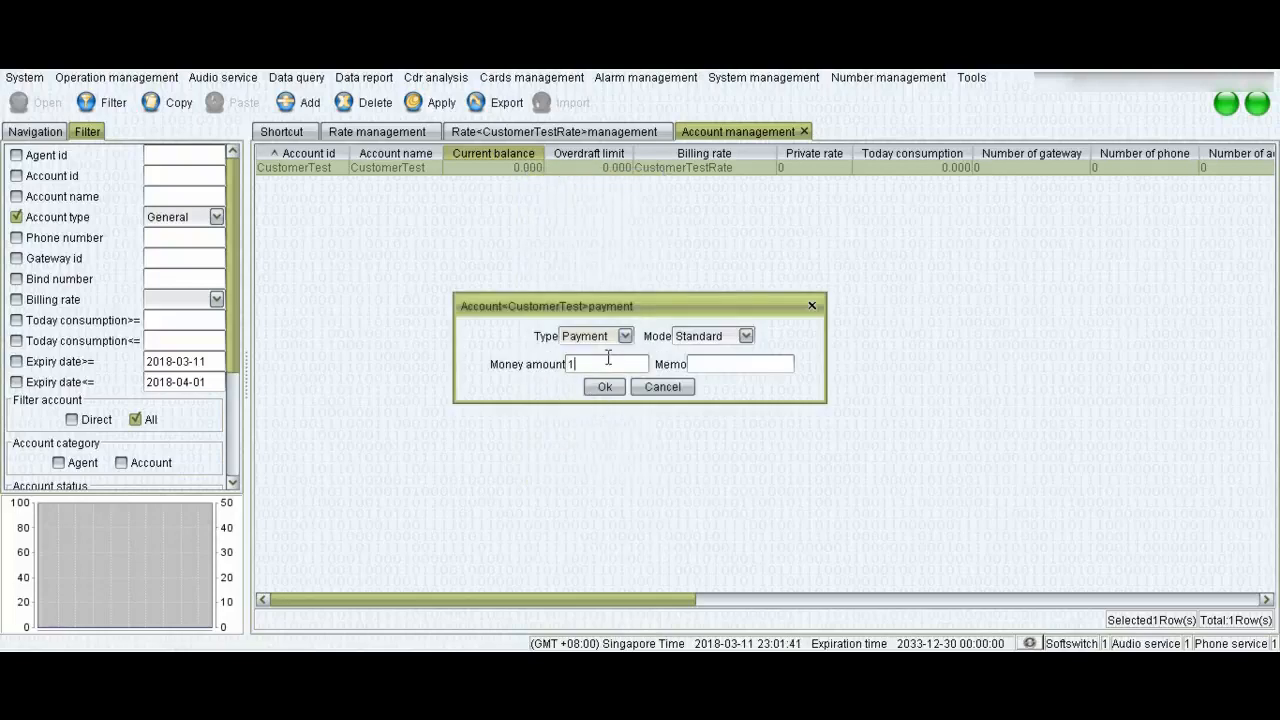
left_click(605, 388)
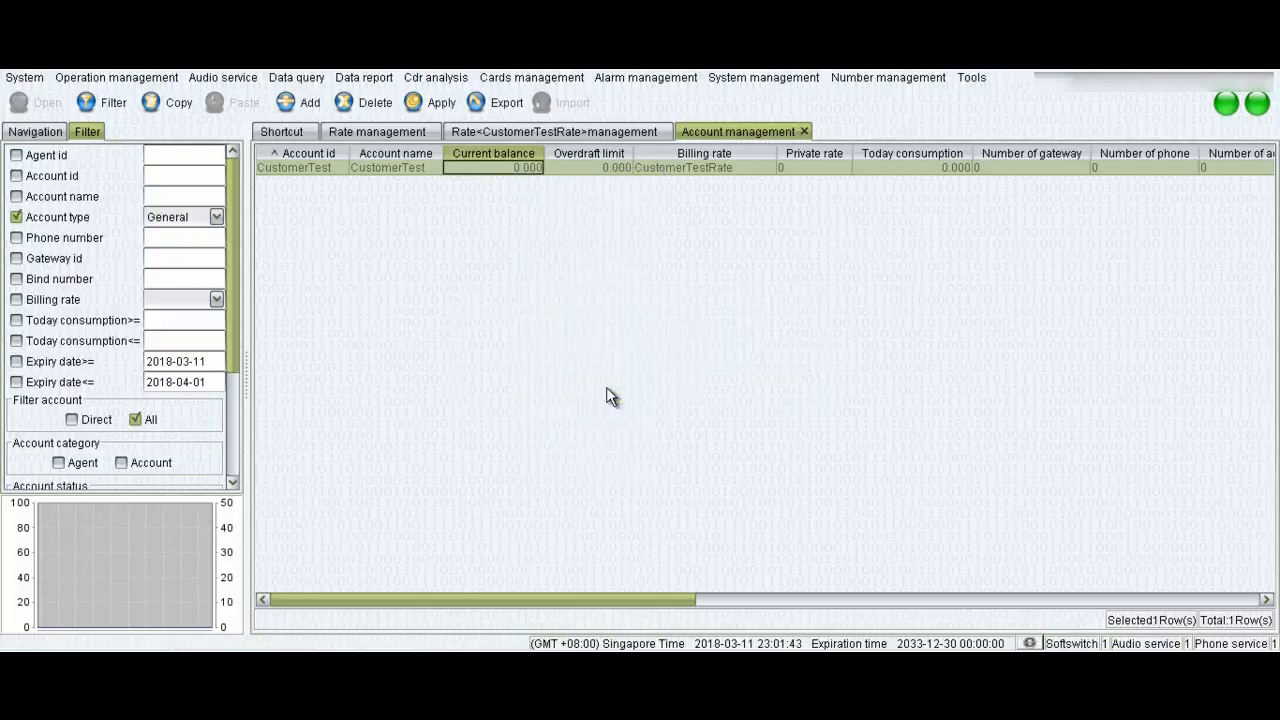
left_click(427, 106)
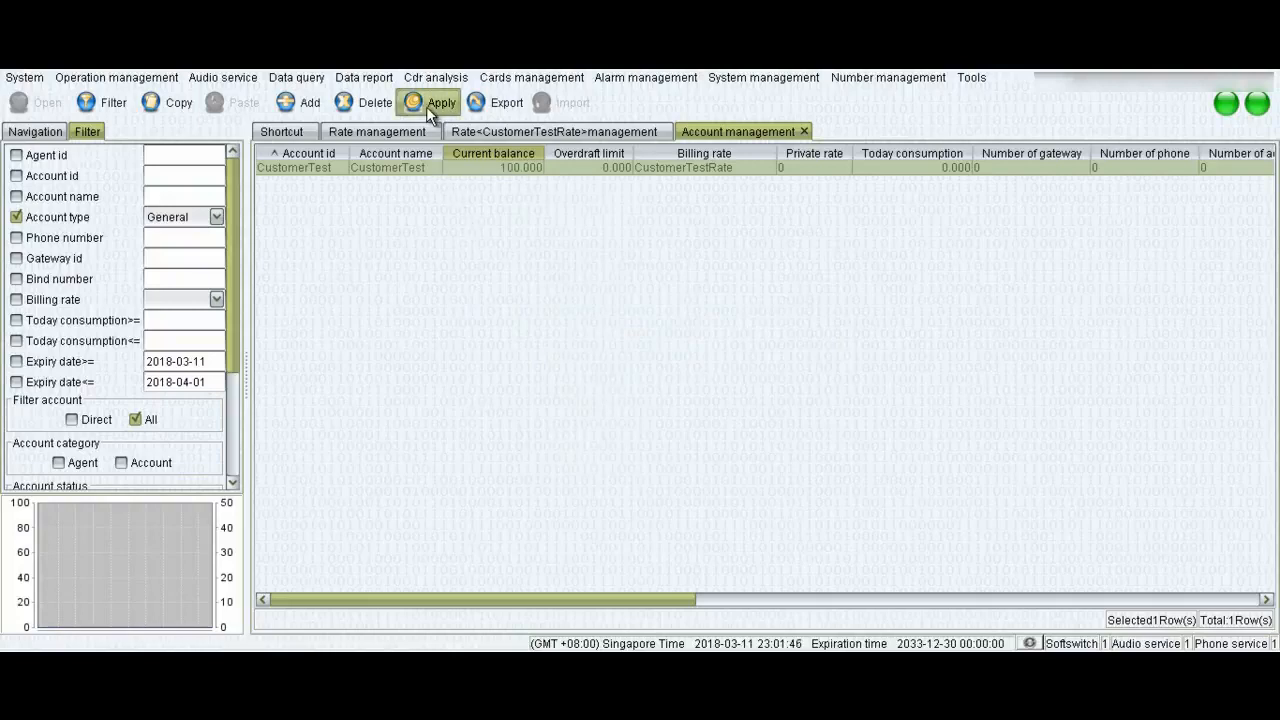
left_click(110, 104)
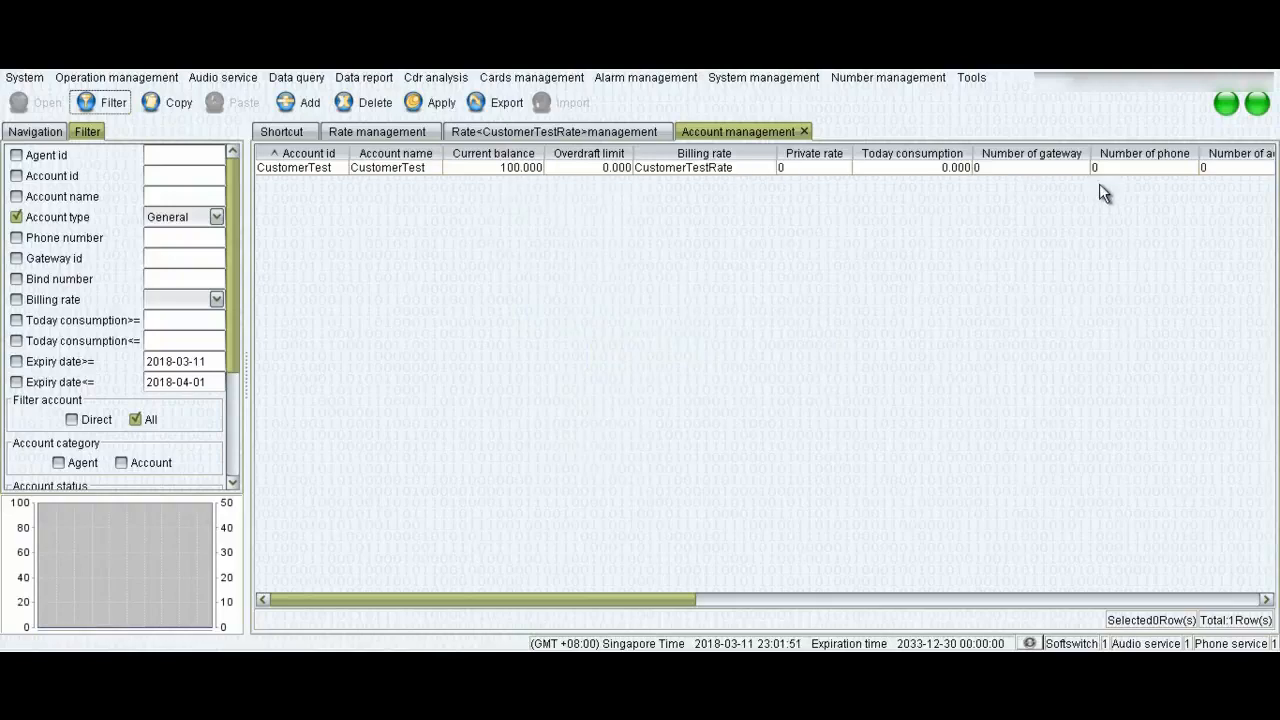
Open gateway management for the CustomerTest account and add a gateway with the id CustomerGW.
left_click(643, 172)
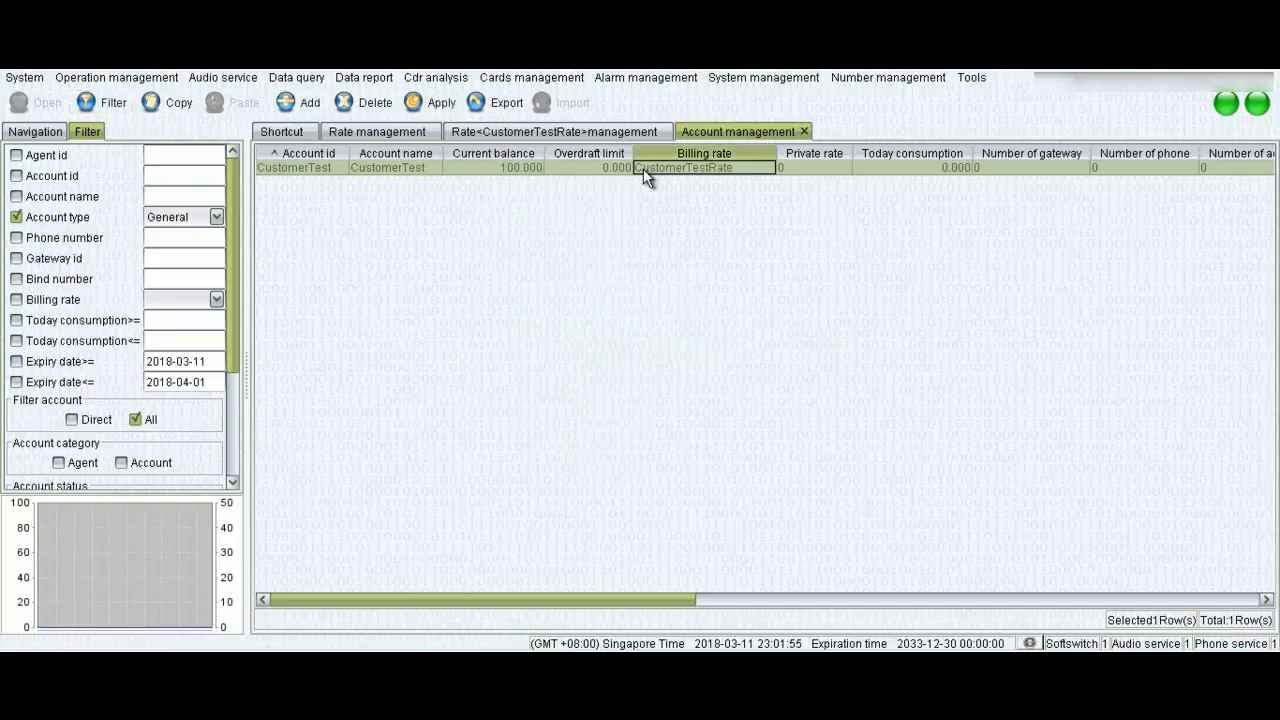
right_click(643, 170)
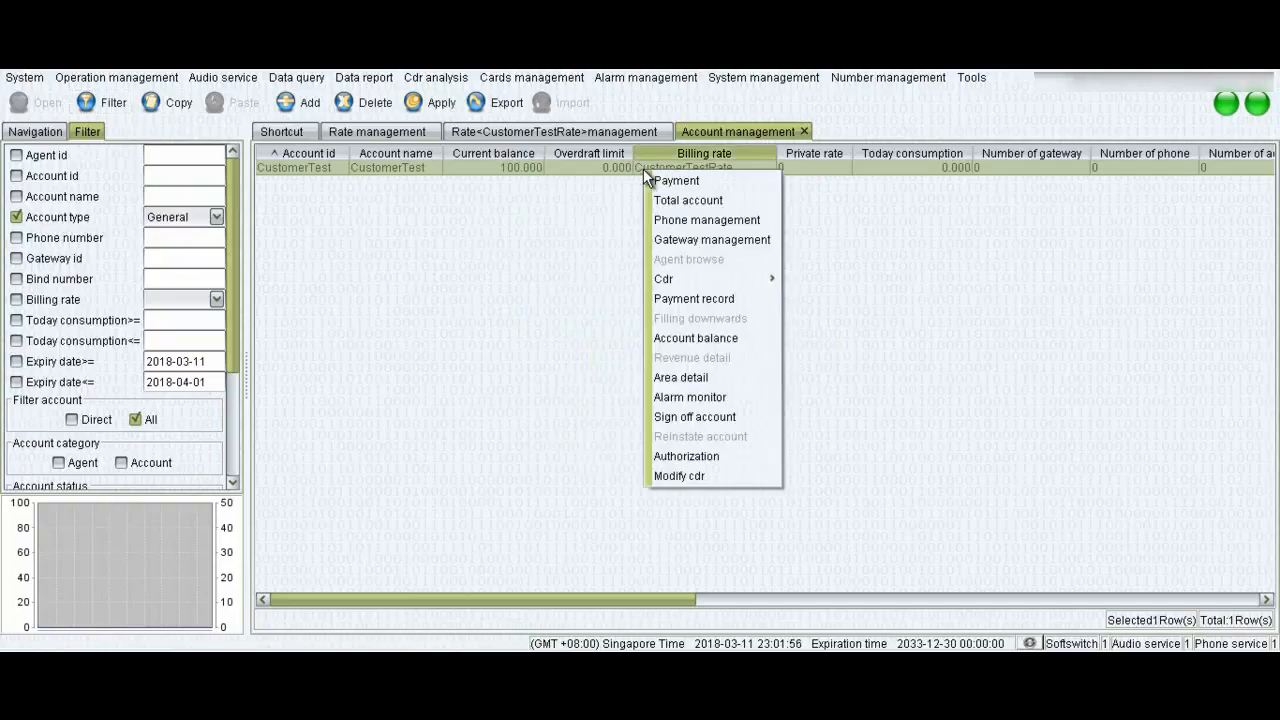
left_click(709, 243)
left_click(311, 103)
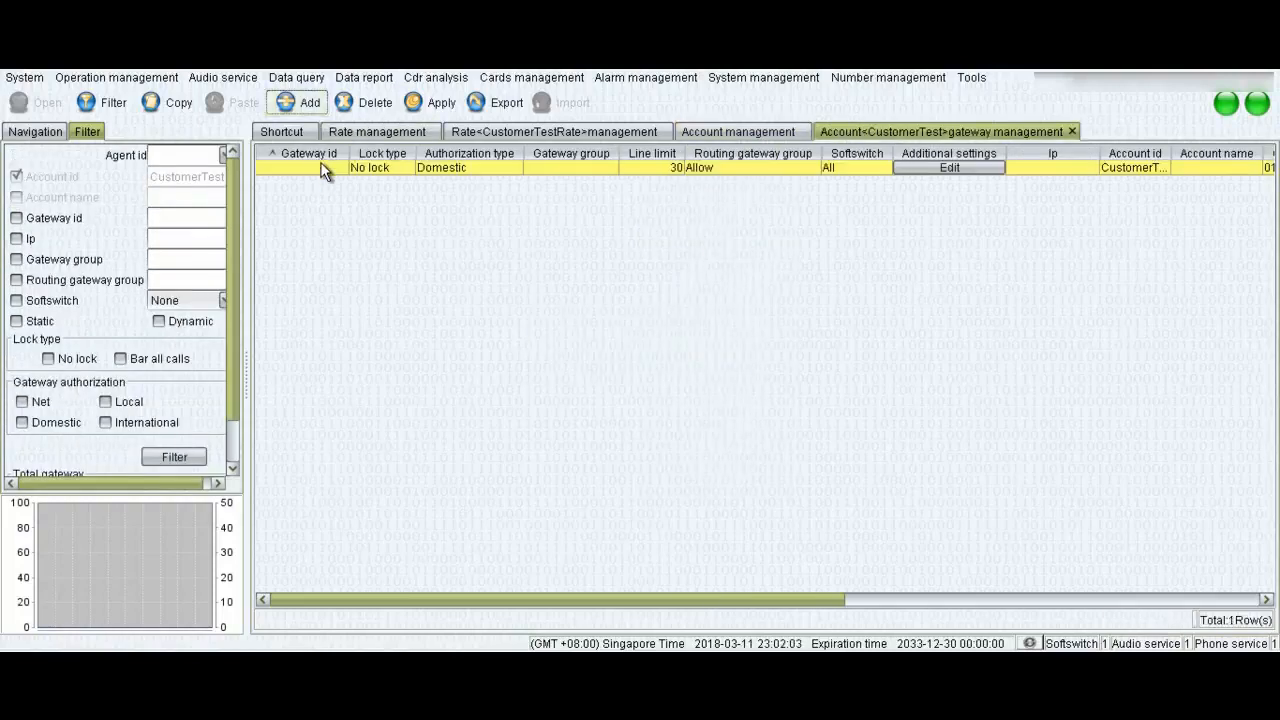
left_click(327, 168)
type("Cu")
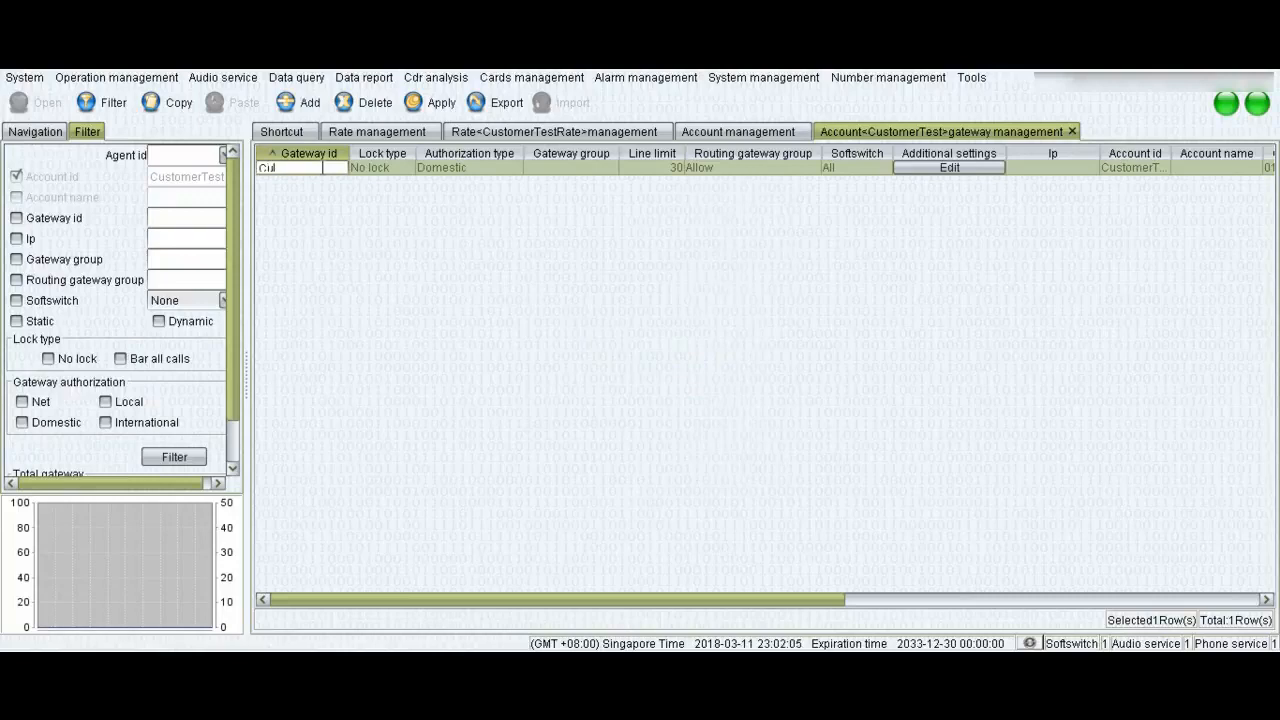
type("stomerGW")
Set the CustomerGW gateway's authorization type to International and its line limit to 64.
left_click(448, 167)
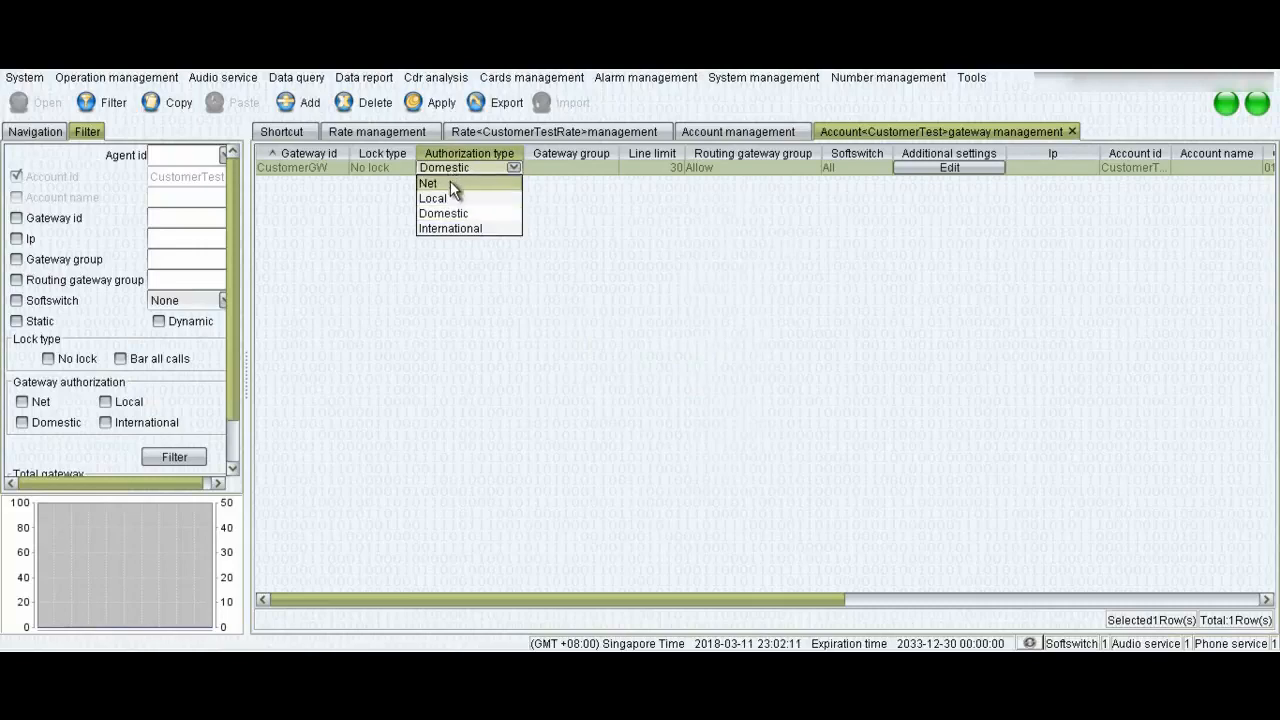
left_click(469, 229)
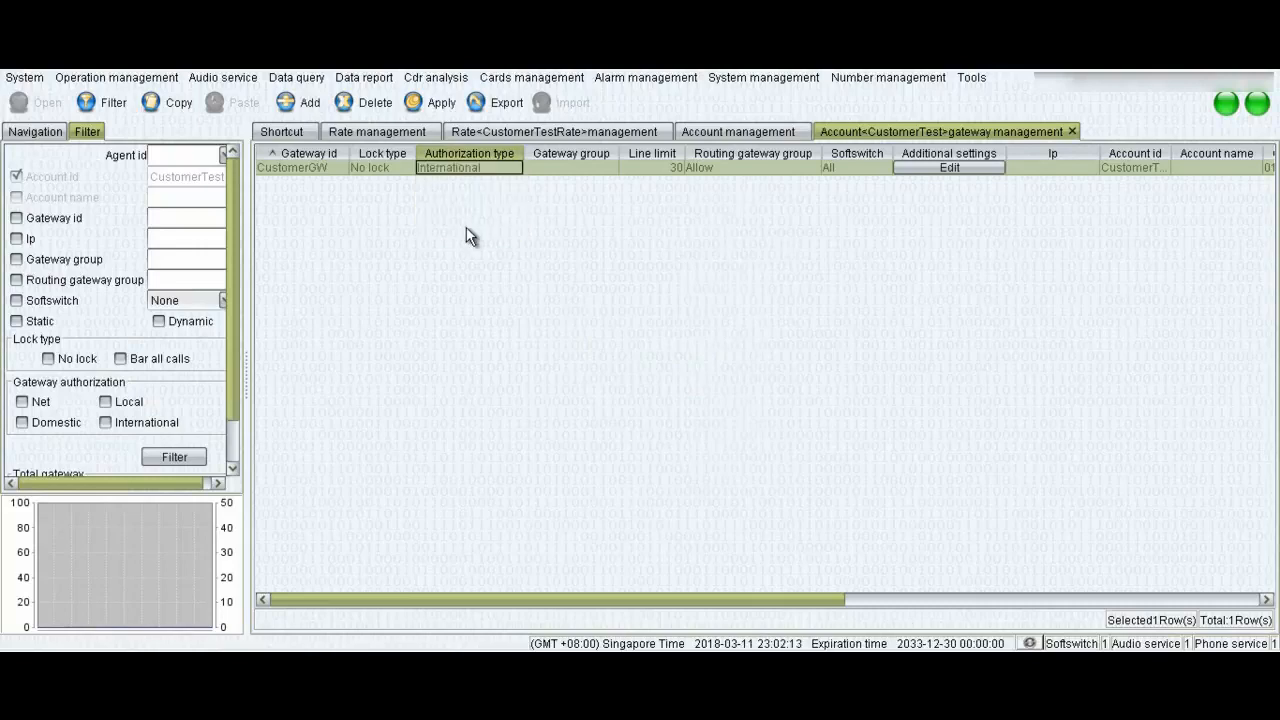
left_click(652, 167)
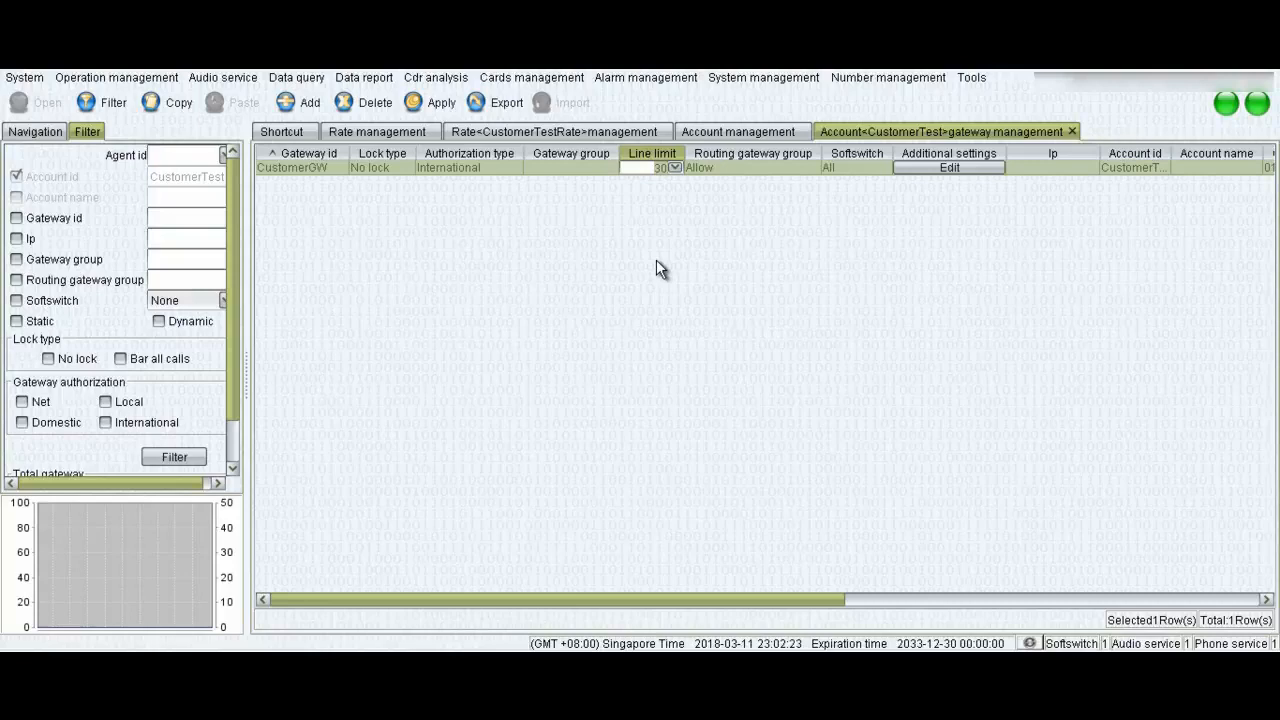
key("BackSpace")
key("BackSpace")
type("64")
left_click(828, 167)
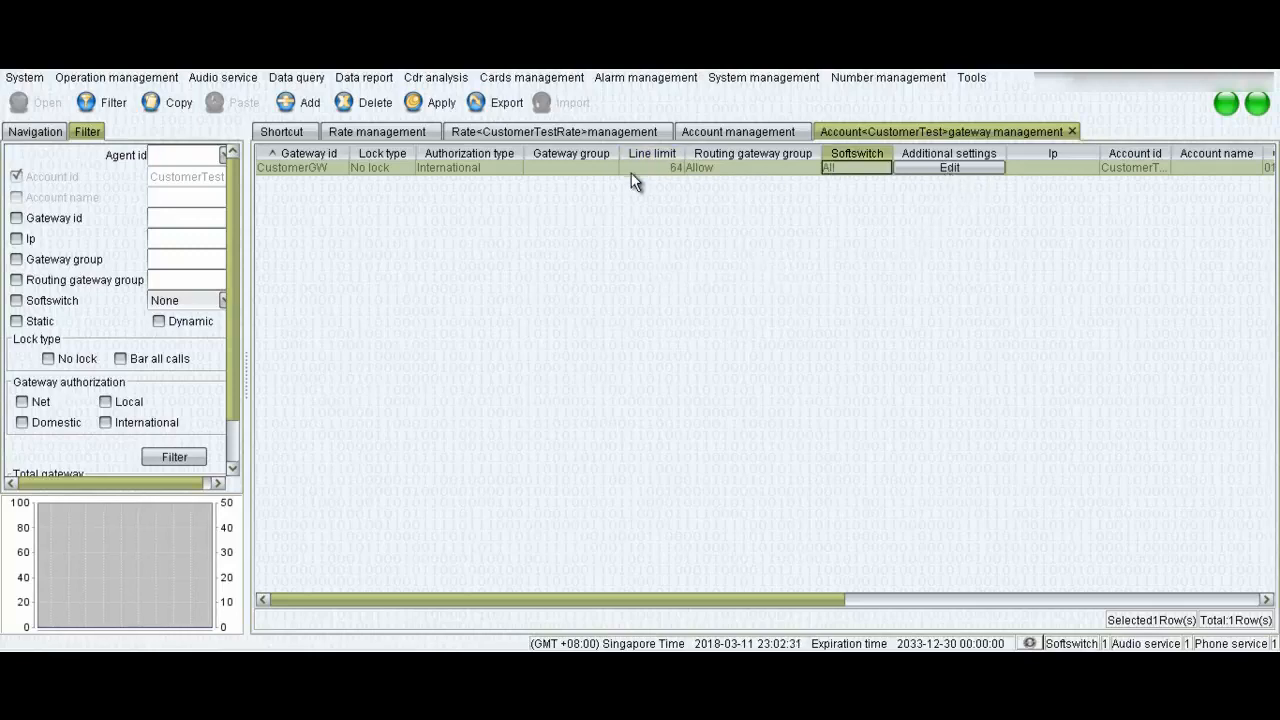
Make CustomerGW a Static gateway with IP 1.2.3.4 in its additional settings, apply it and close gateway management.
left_click(929, 172)
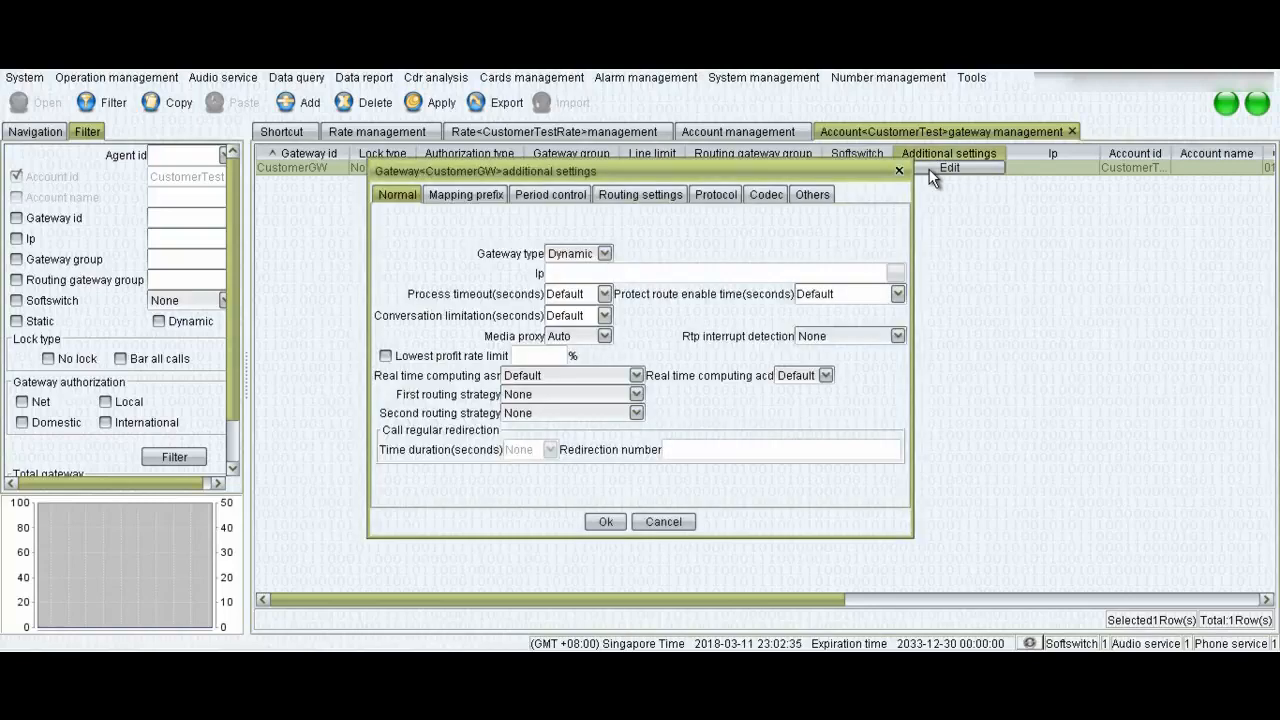
left_click(607, 254)
left_click(565, 265)
left_click(594, 272)
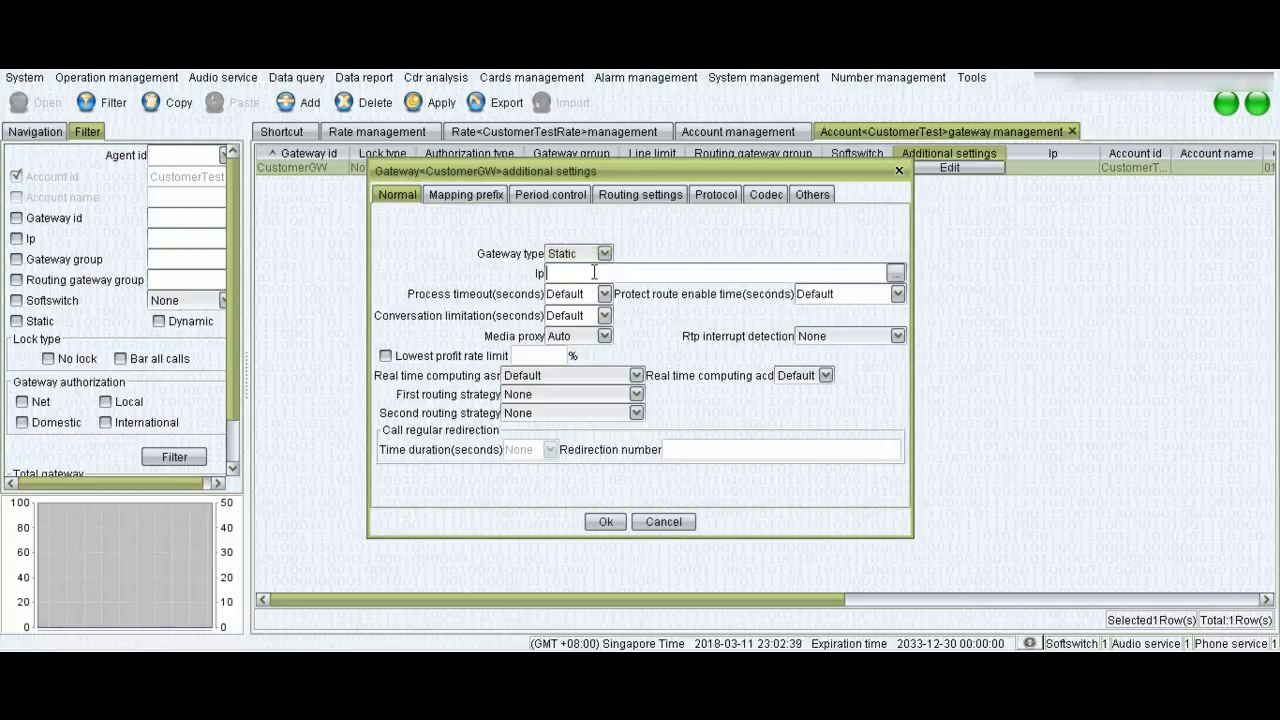
type("1.2.3.4")
left_click(605, 520)
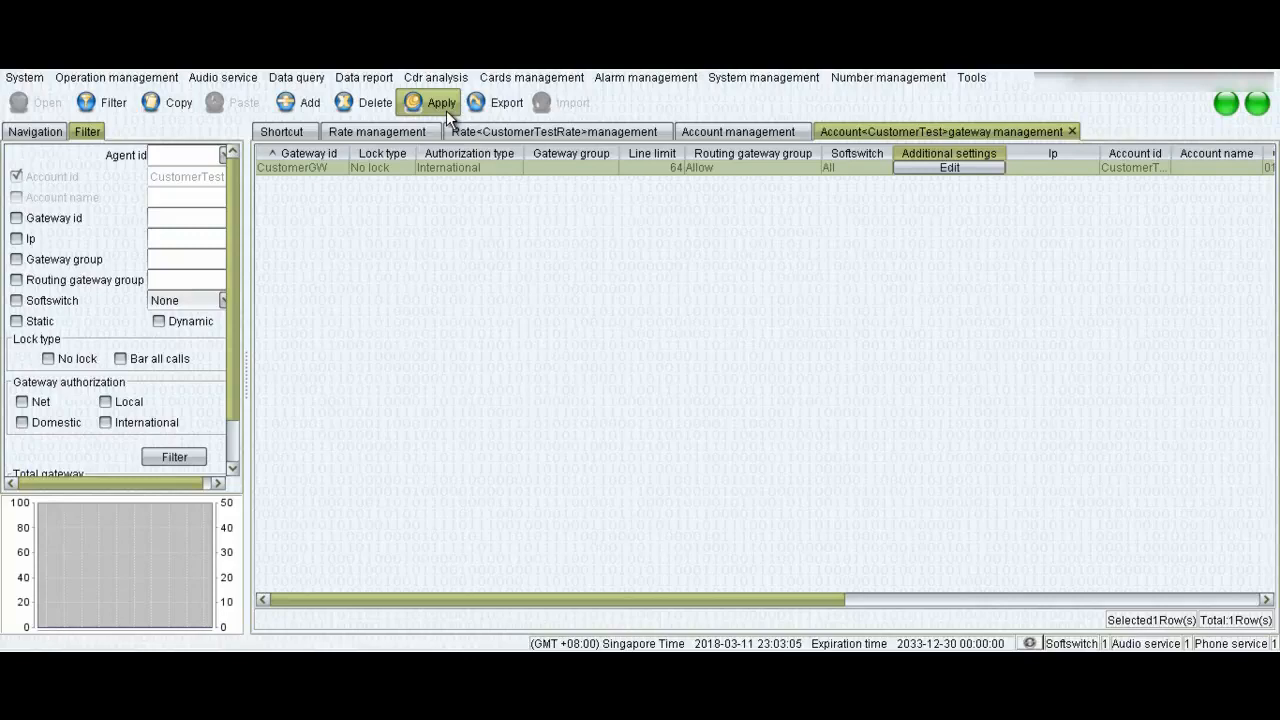
left_click(446, 110)
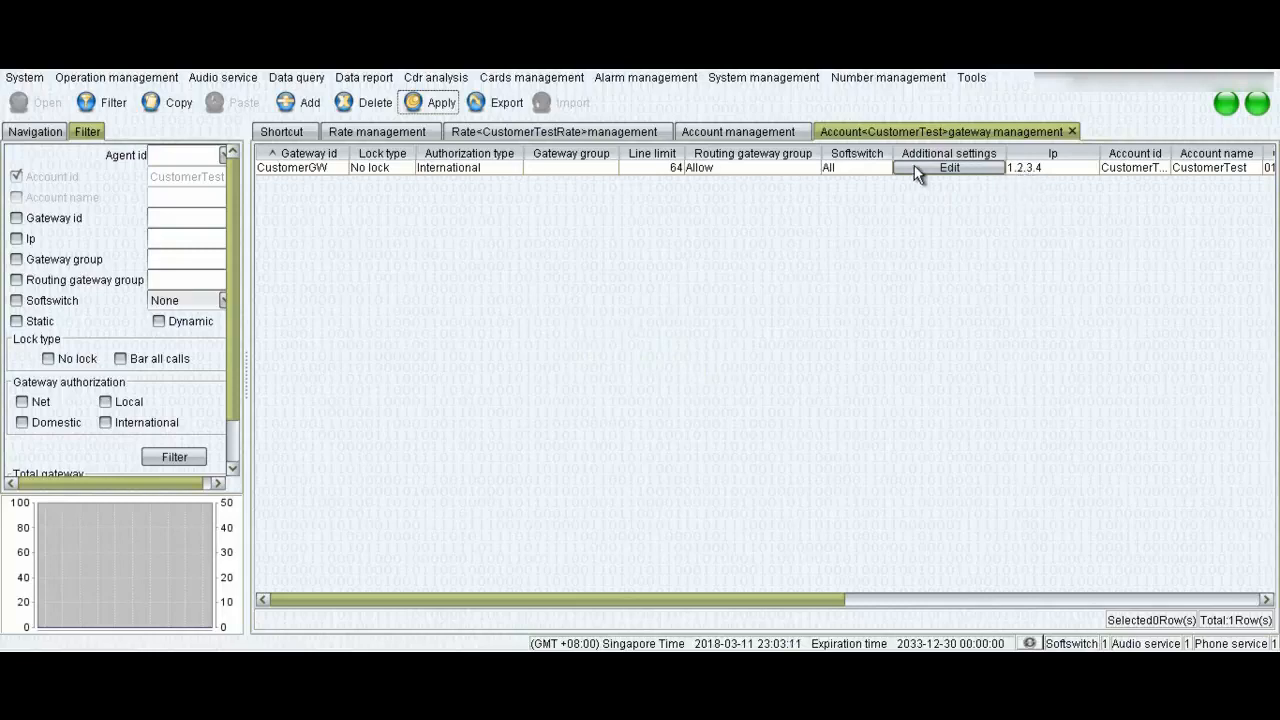
left_click(1071, 132)
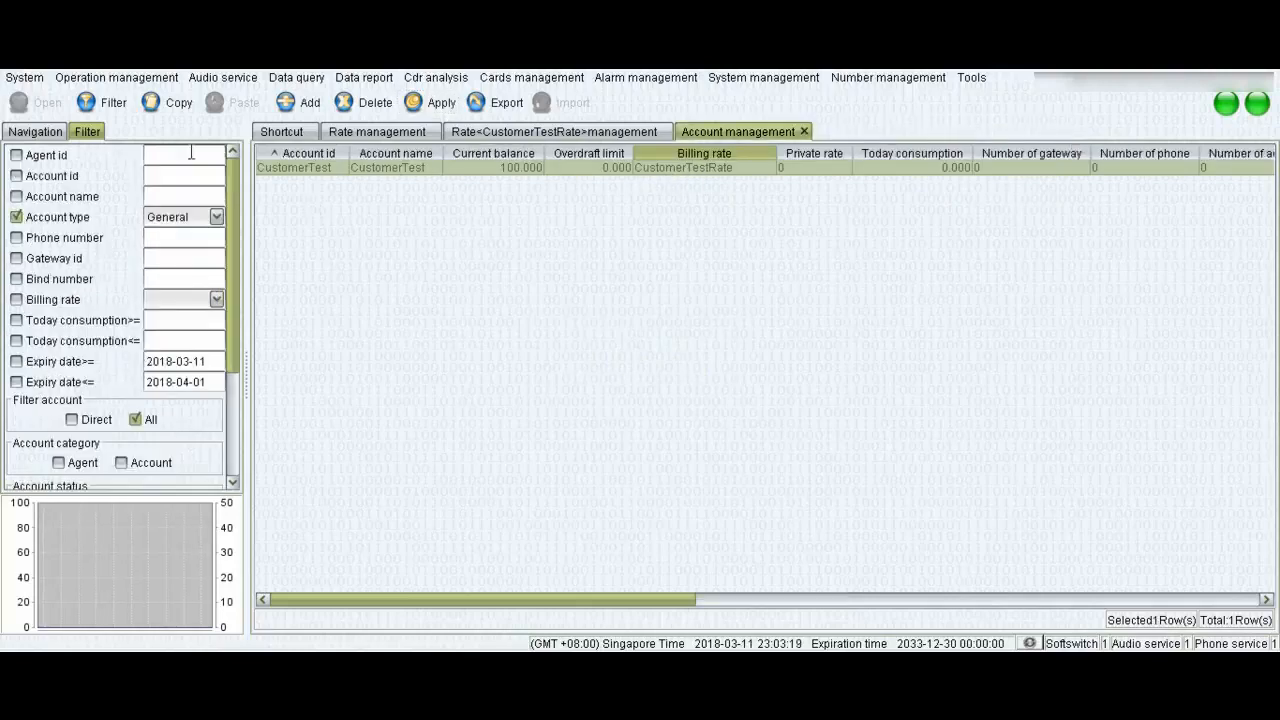
Refresh the account list and add a second account with account id and name 2ndCustomer.
left_click(118, 109)
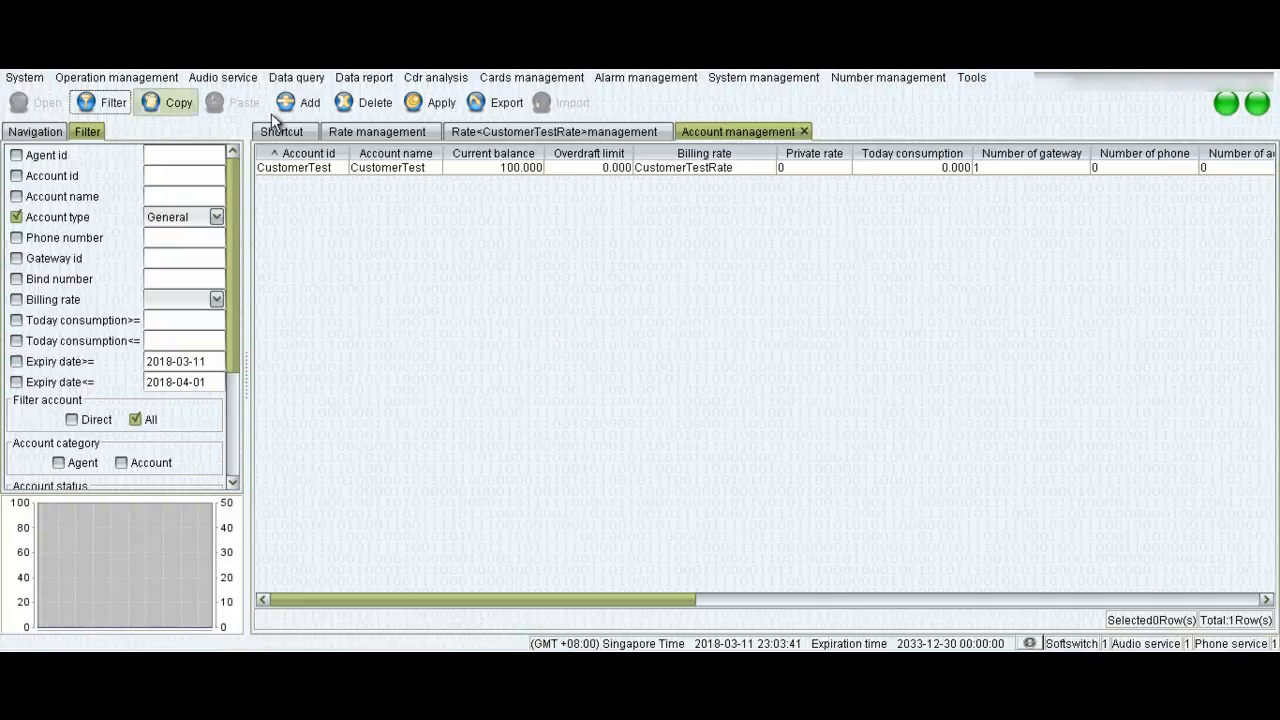
left_click(297, 106)
left_click(321, 182)
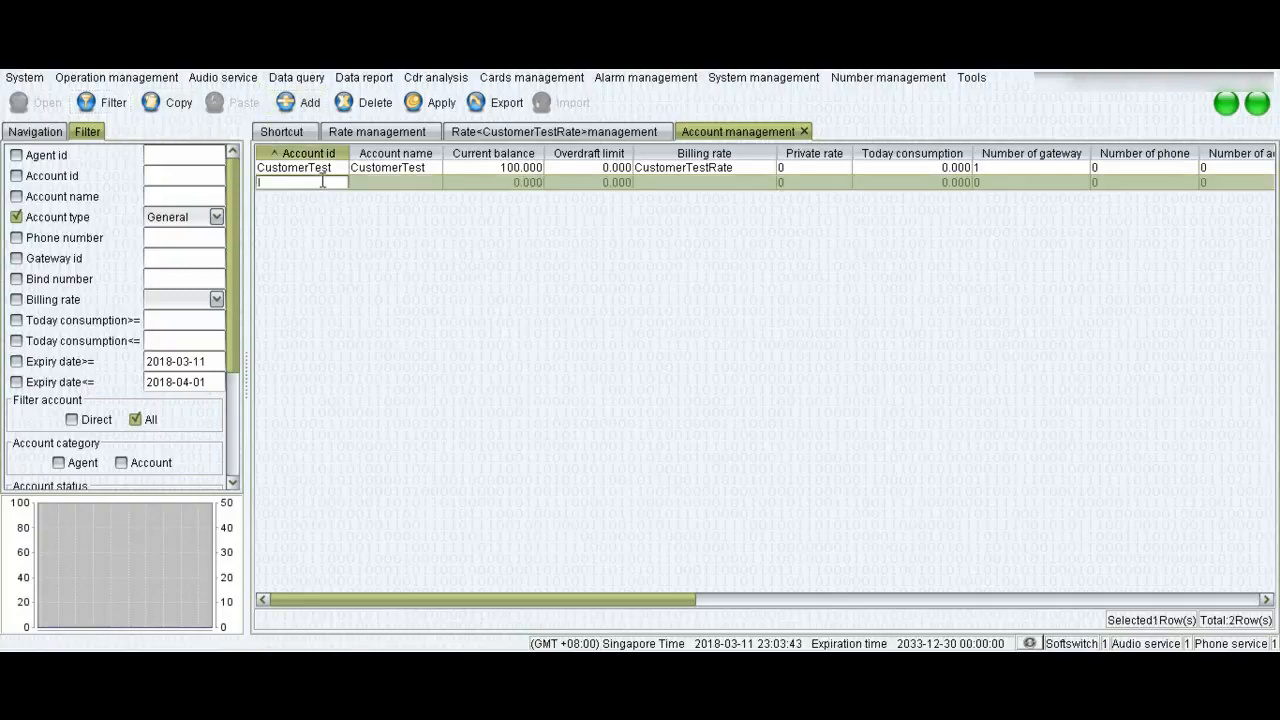
type("2ndCustomer")
key("Tab")
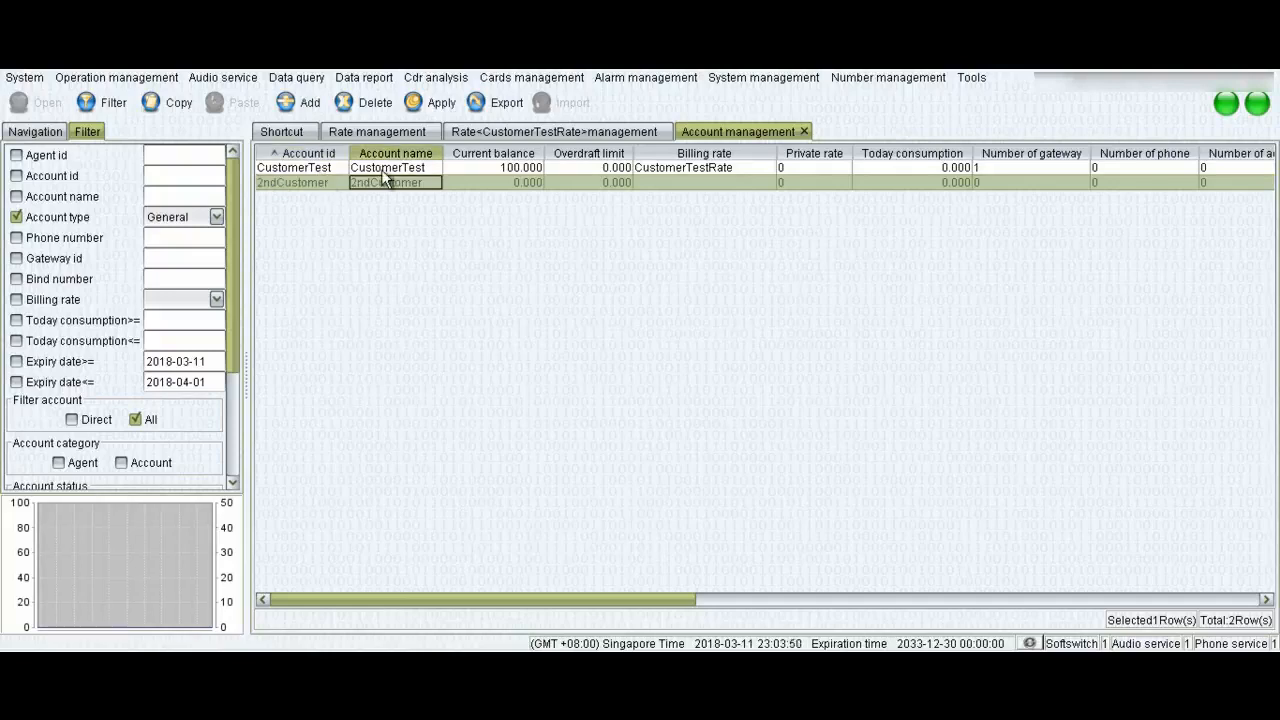
Assign the CustomerTestRate billing rate to the 2ndCustomer account and apply the new account.
left_click(687, 182)
left_click(686, 212)
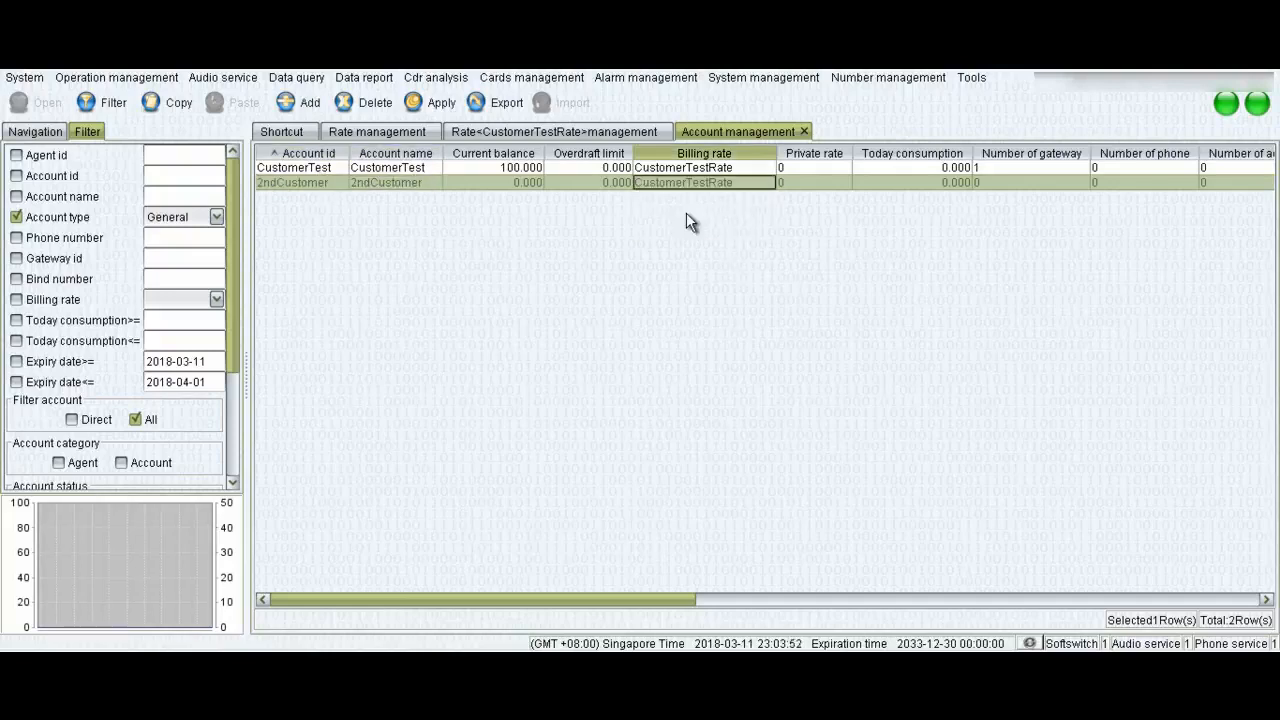
left_click(432, 100)
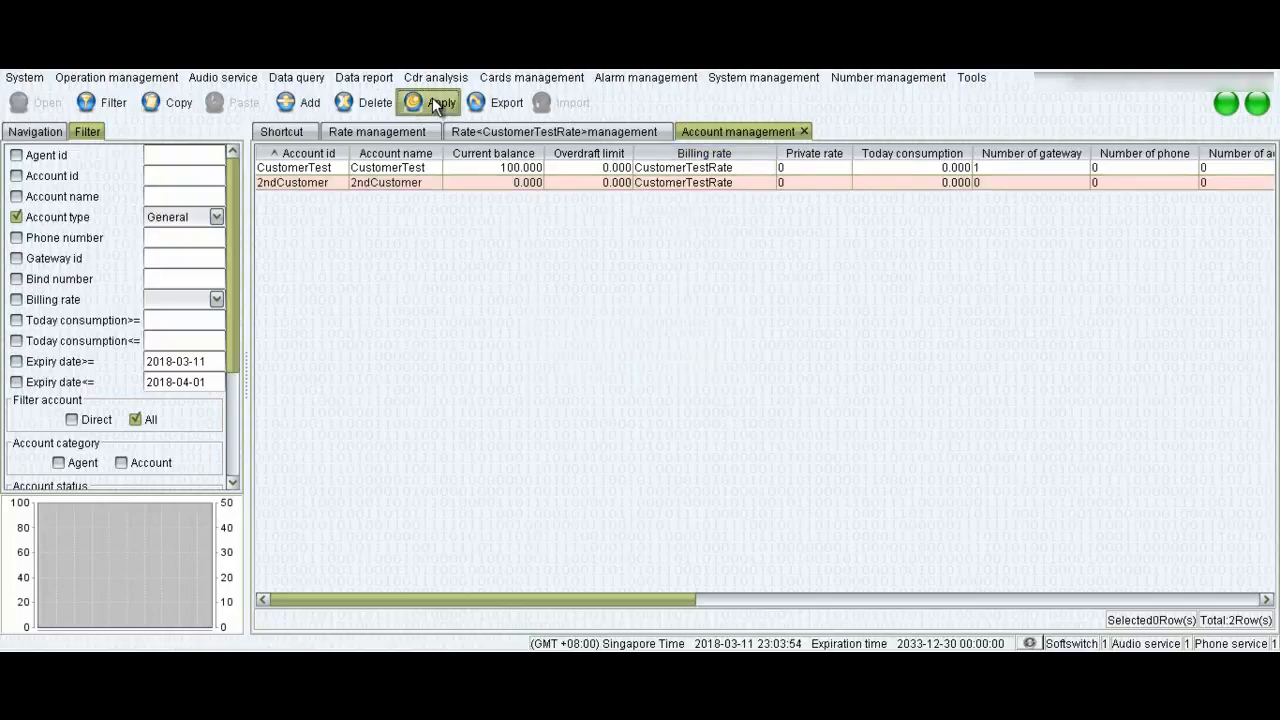
Set the 2ndCustomer account's overdraft limit to 500 and apply the change.
left_click(504, 182)
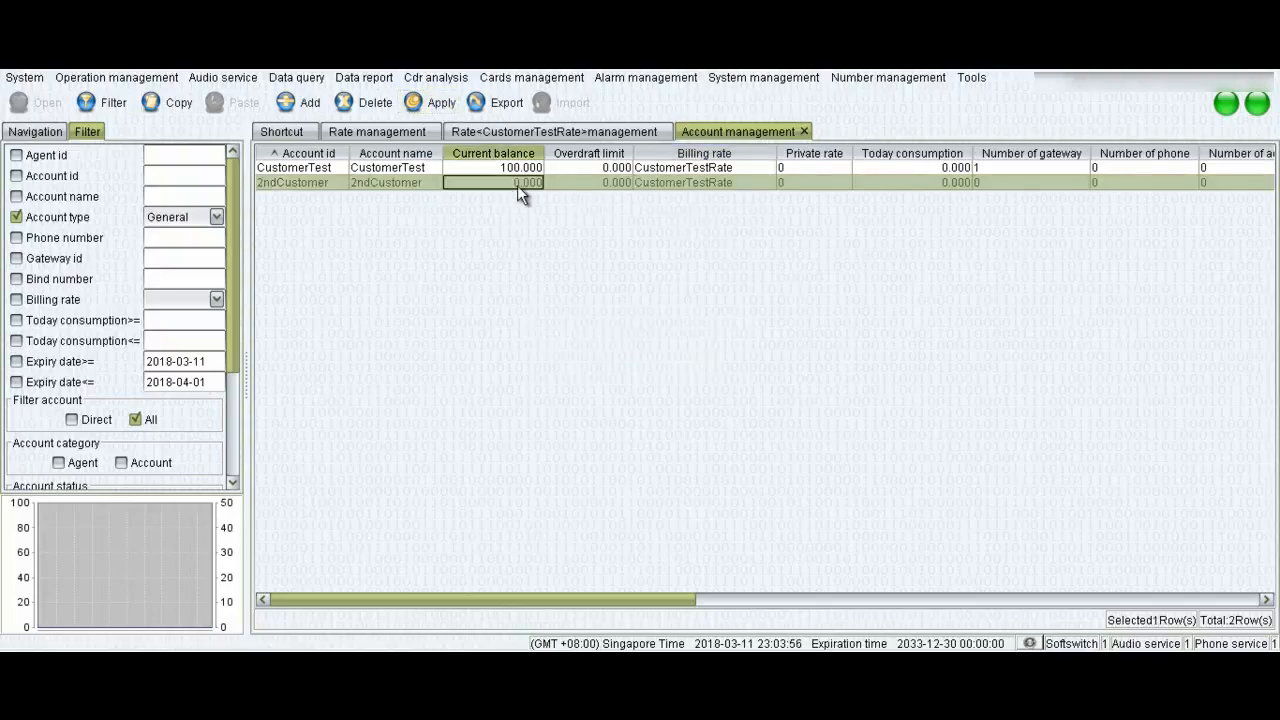
double_click(591, 190)
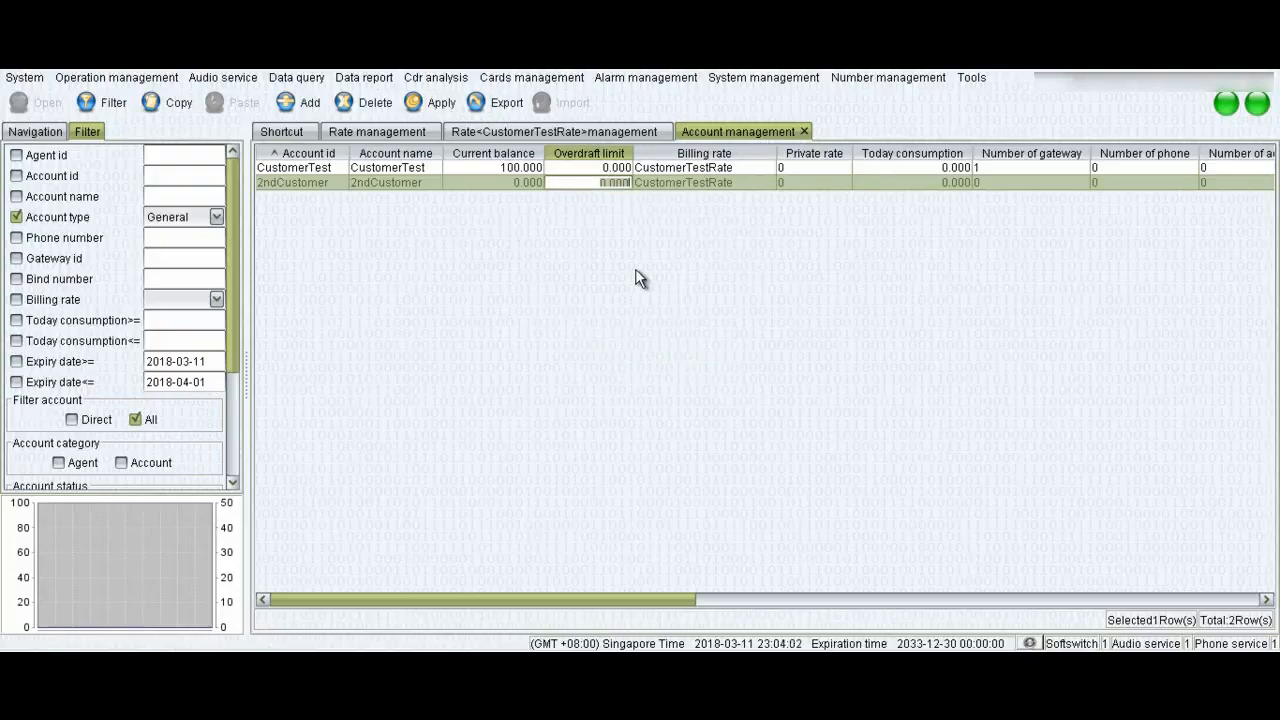
type("500")
key("Return")
left_click(430, 102)
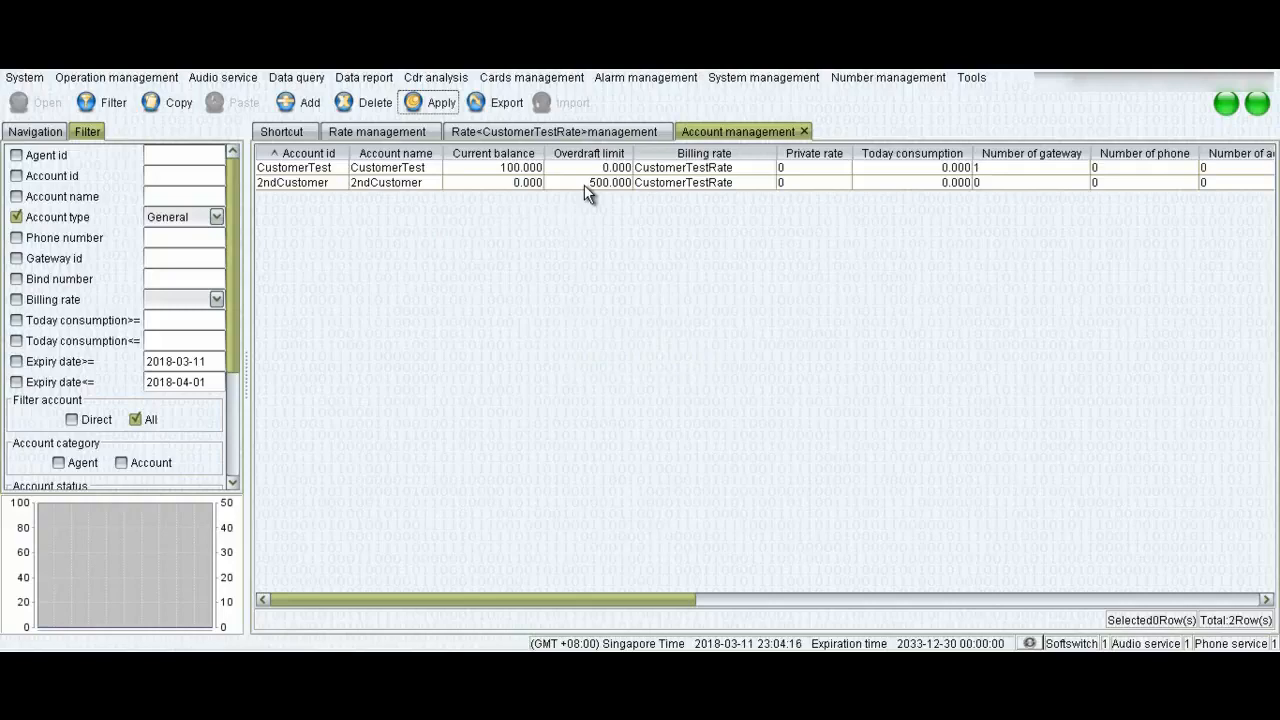
Open gateway management for the 2ndCustomer account and add a gateway with the id 2ndCustomerGW.
left_click(946, 184)
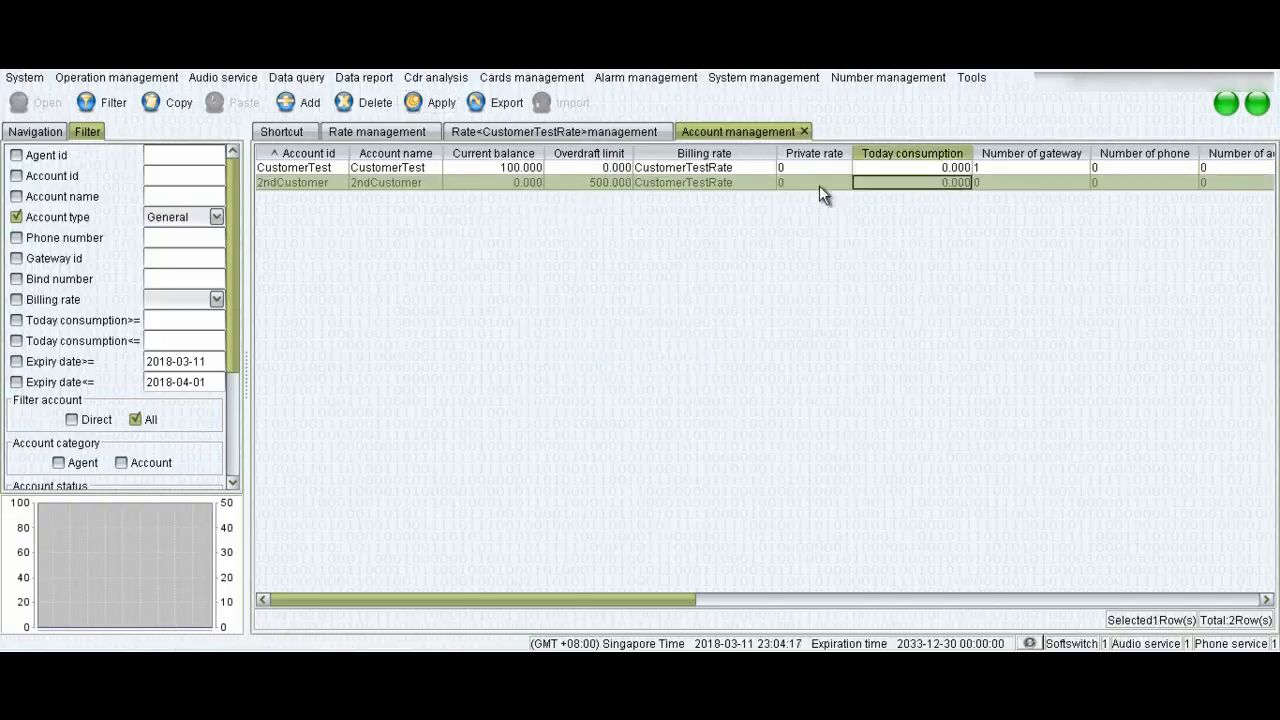
right_click(688, 182)
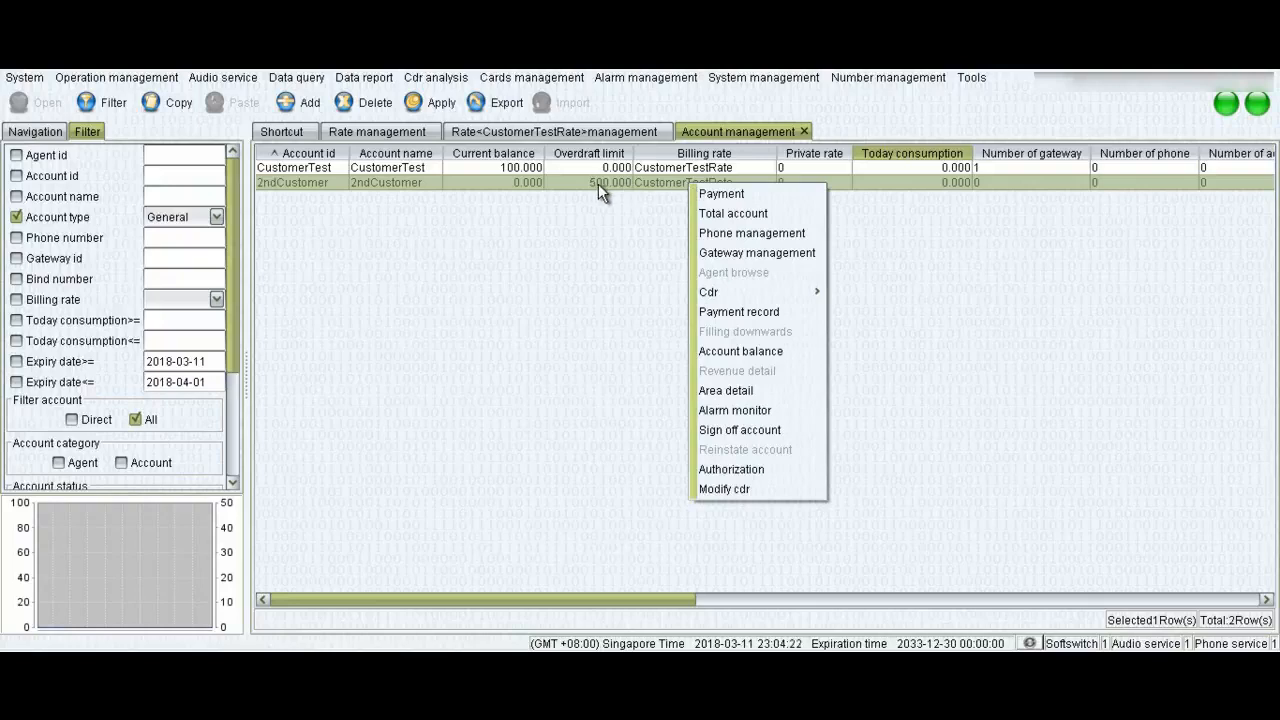
left_click(732, 254)
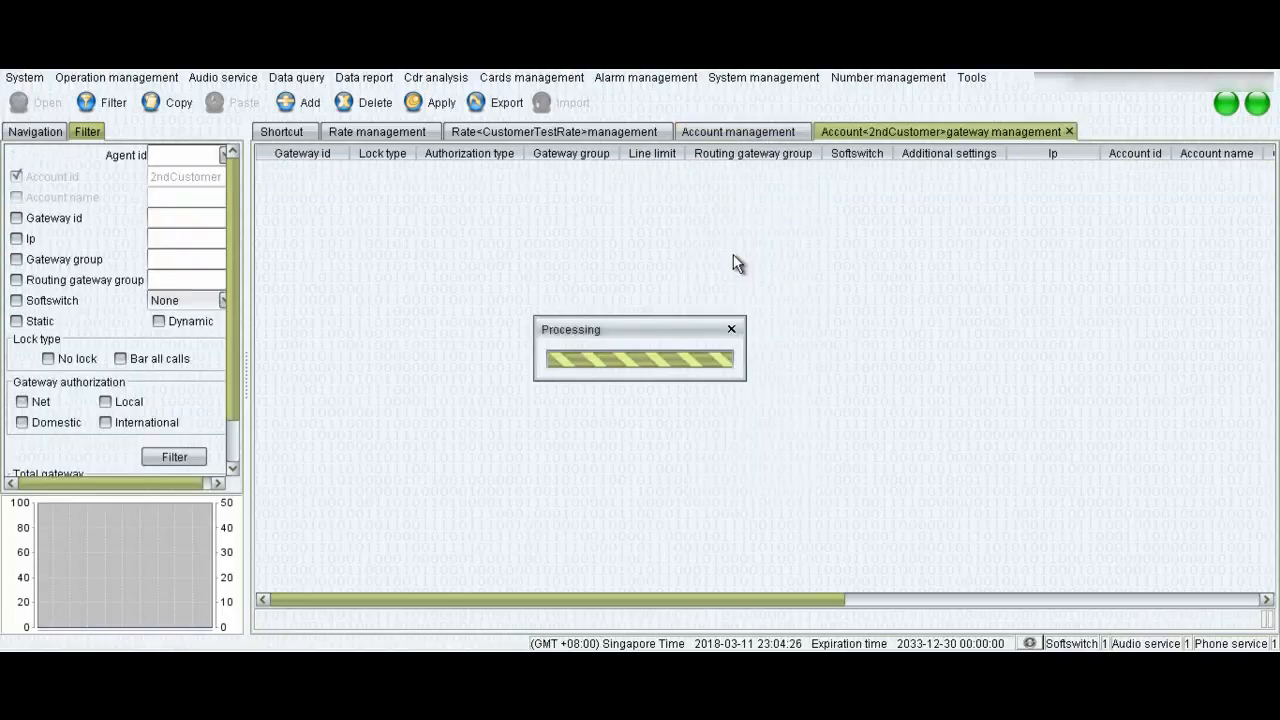
left_click(289, 104)
left_click(310, 169)
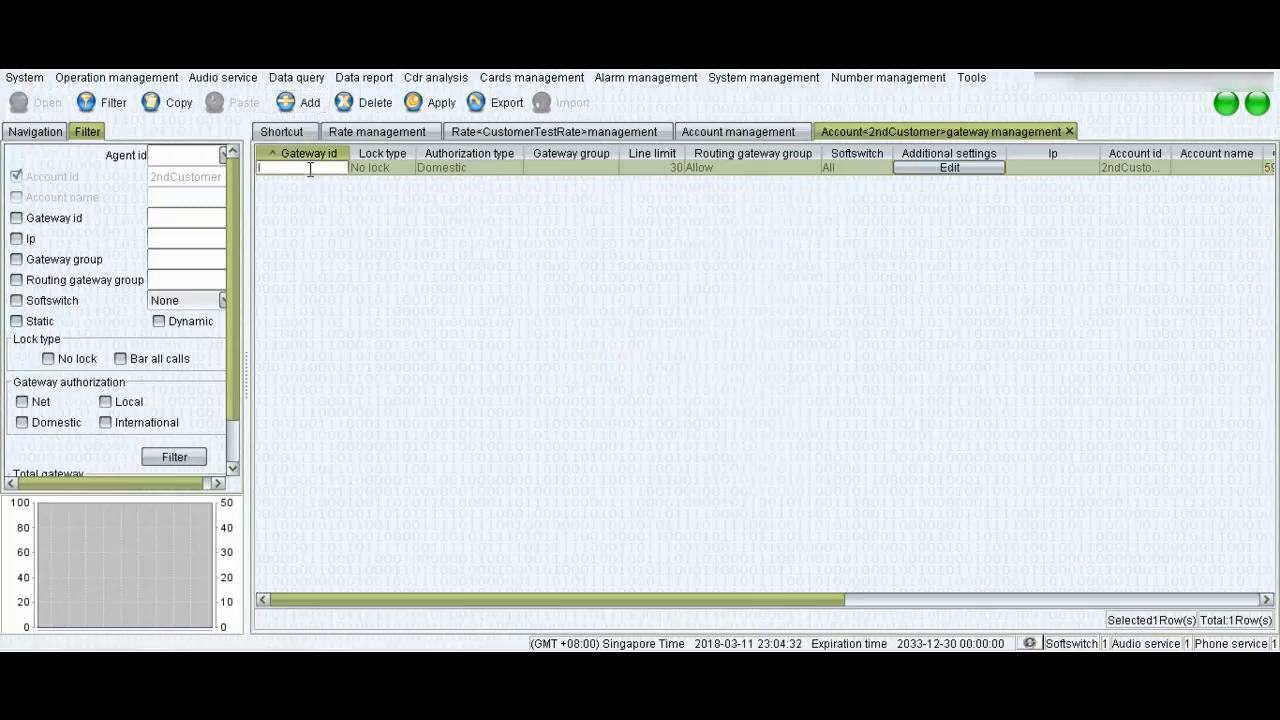
type("2ndCustomerGW")
key("Return")
Set the 2ndCustomerGW gateway's authorization type to International and its line limit to 32.
left_click(471, 166)
left_click(471, 166)
left_click(471, 231)
left_click(655, 167)
left_click(655, 167)
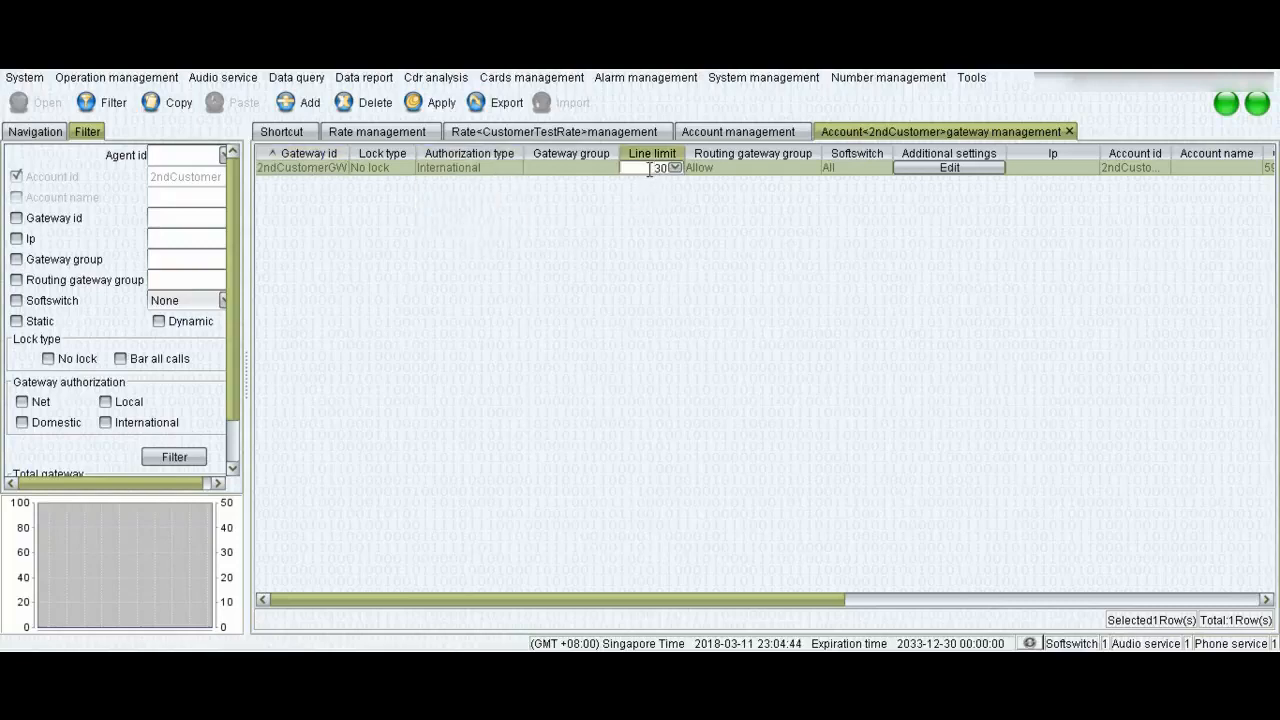
type("32")
Make 2ndCustomerGW a Static gateway with IP 1.2.3.4 in its additional settings, apply it and close gateway management.
left_click(952, 168)
left_click(590, 254)
left_click(562, 271)
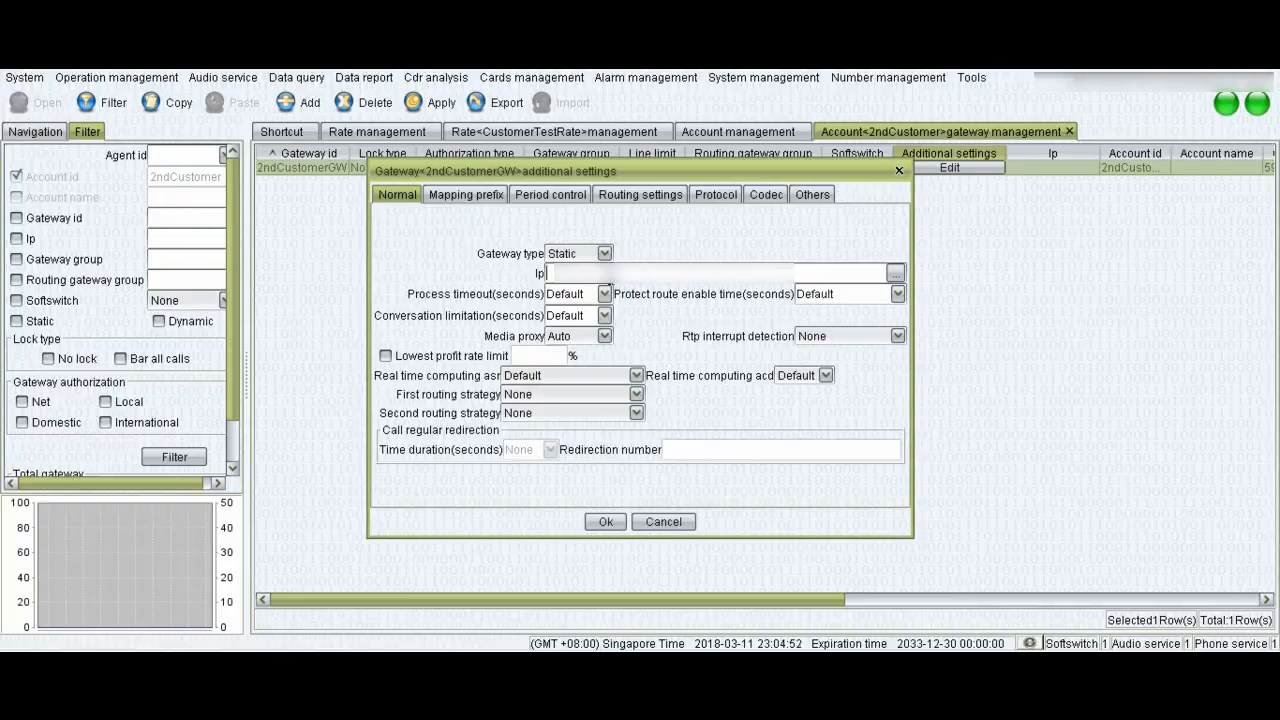
type("1")
left_click(607, 521)
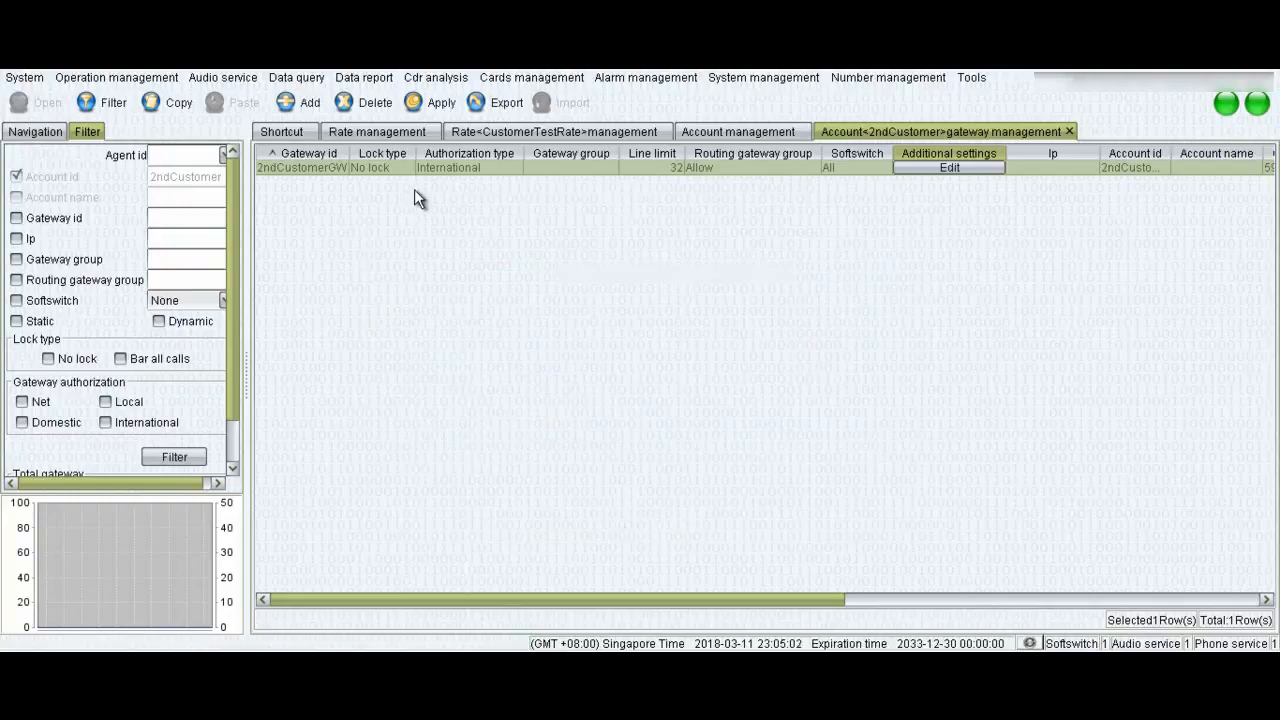
left_click(431, 103)
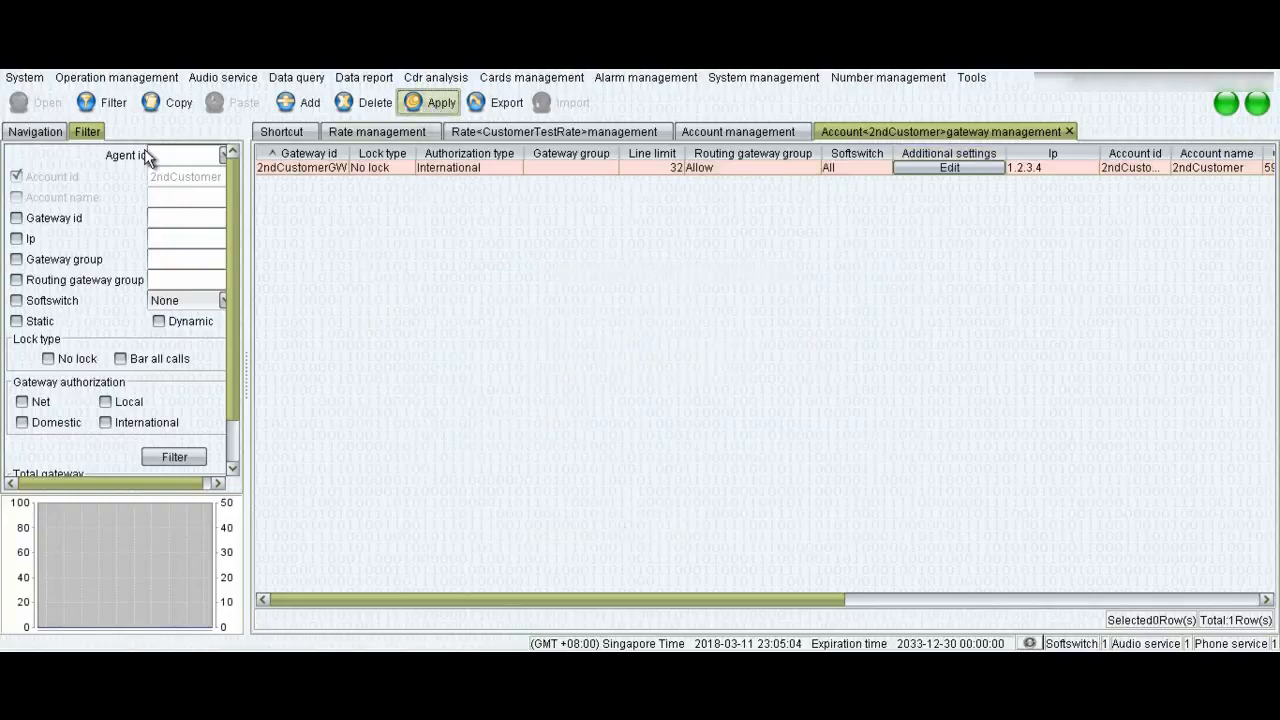
left_click(1069, 131)
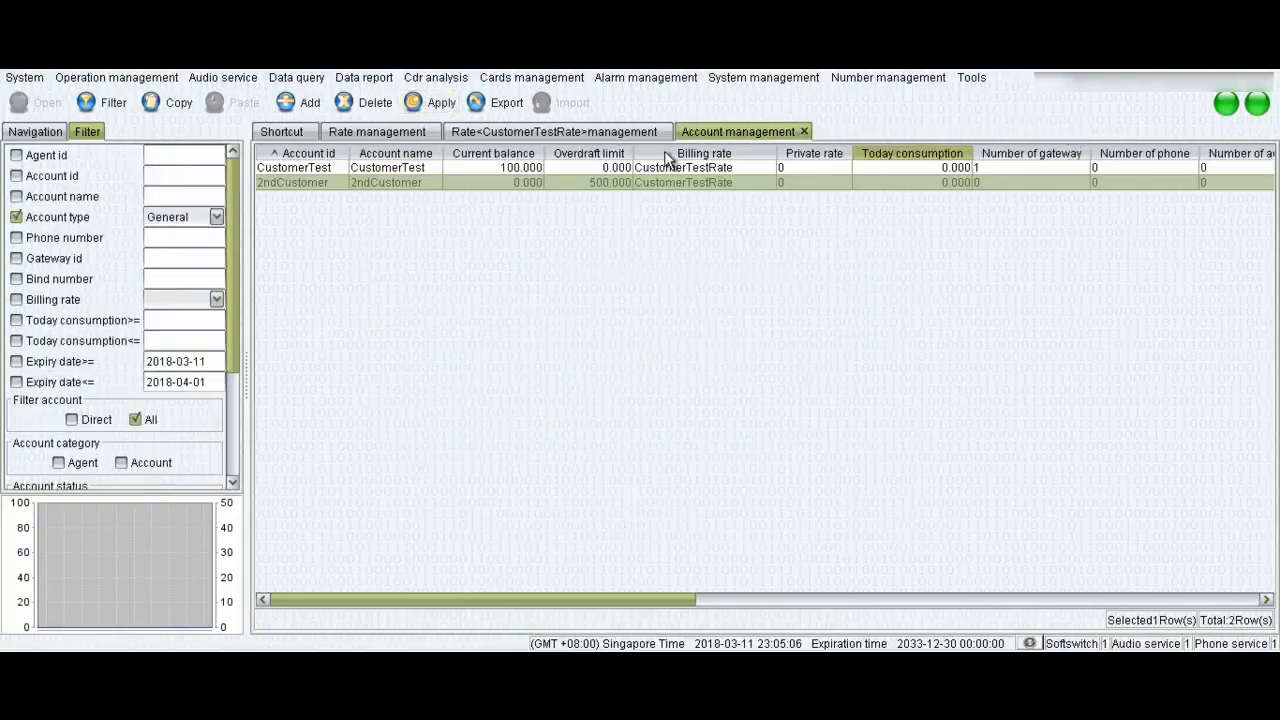
Close the open account and rate pages, then reopen account management and list all accounts.
left_click(804, 131)
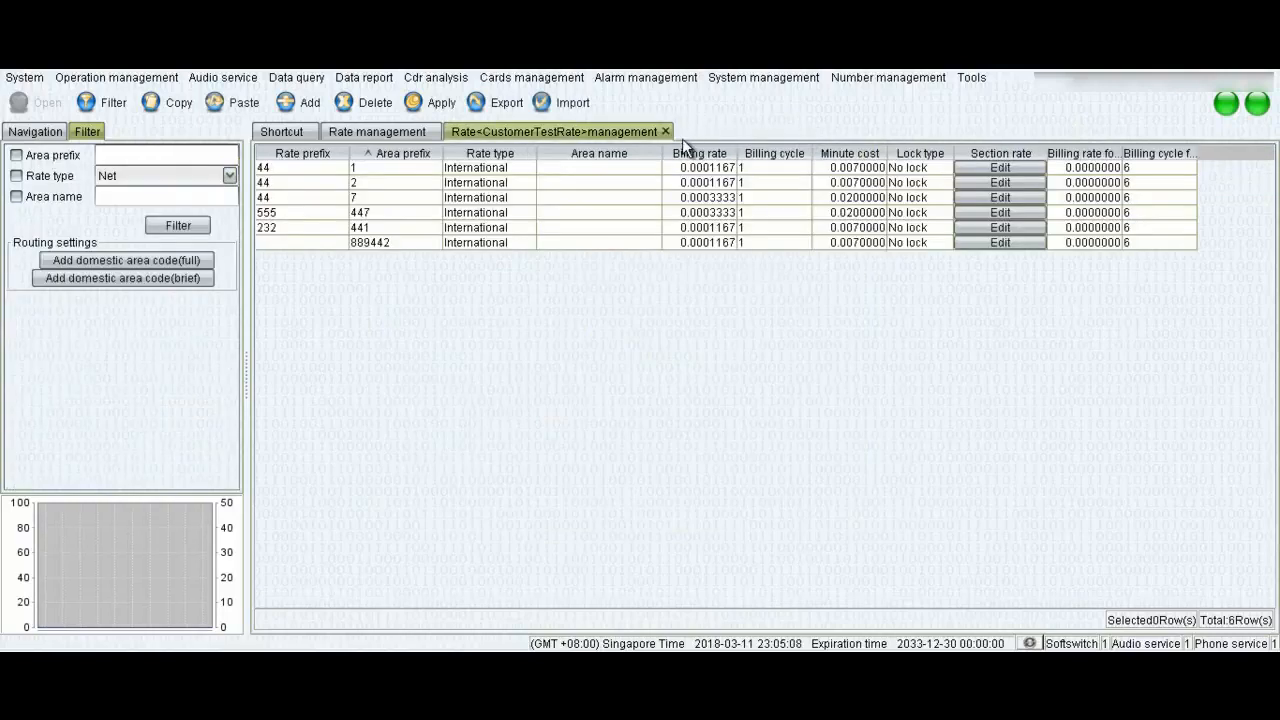
left_click(667, 131)
left_click(434, 131)
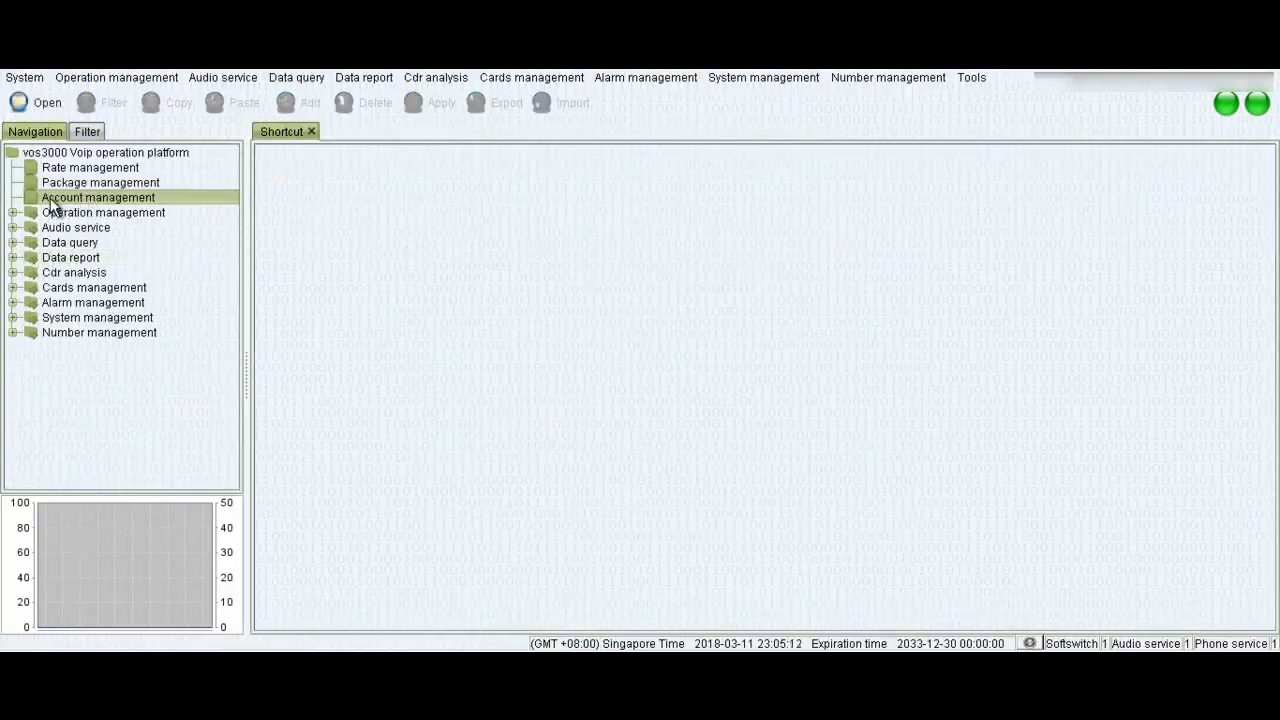
double_click(157, 197)
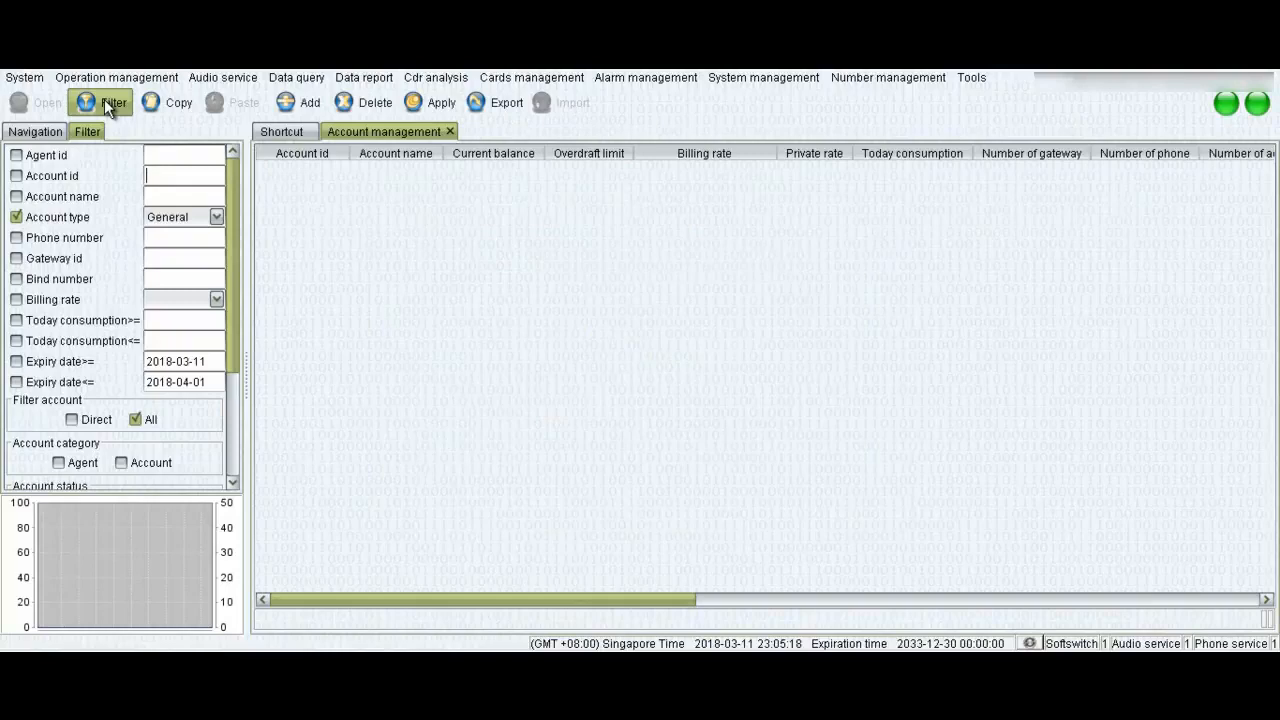
left_click(104, 99)
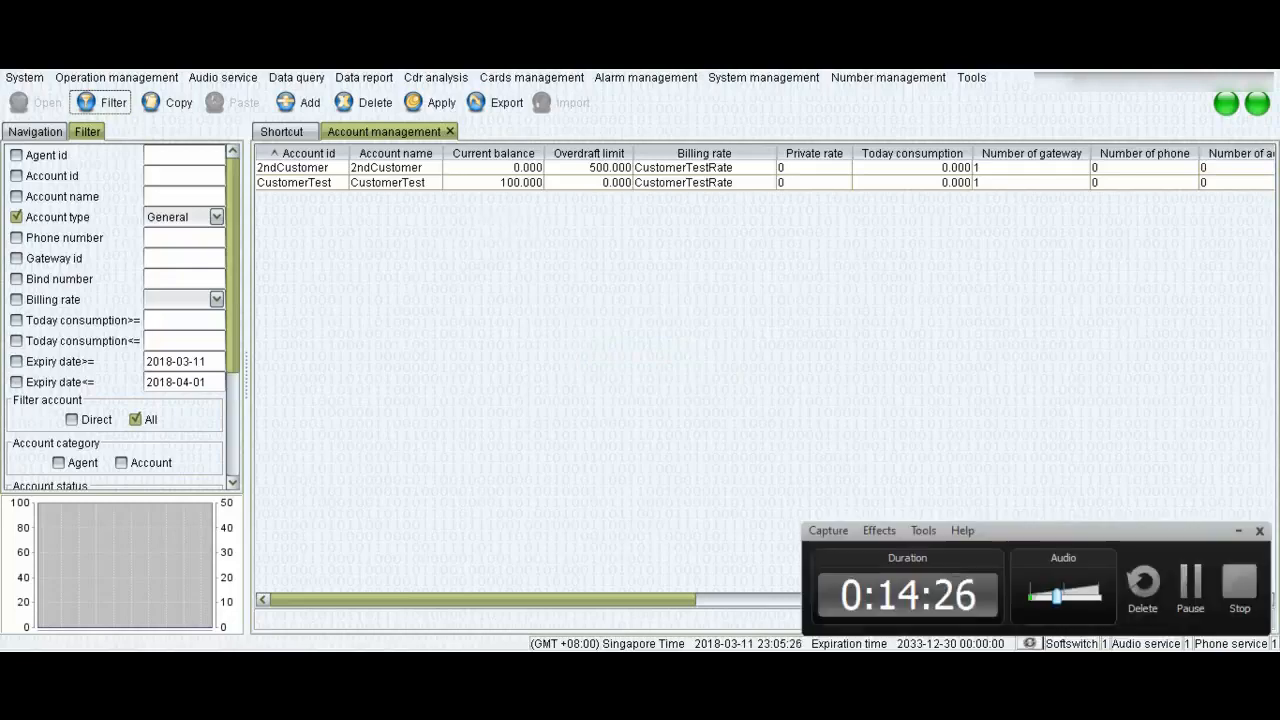
left_click(1190, 592)
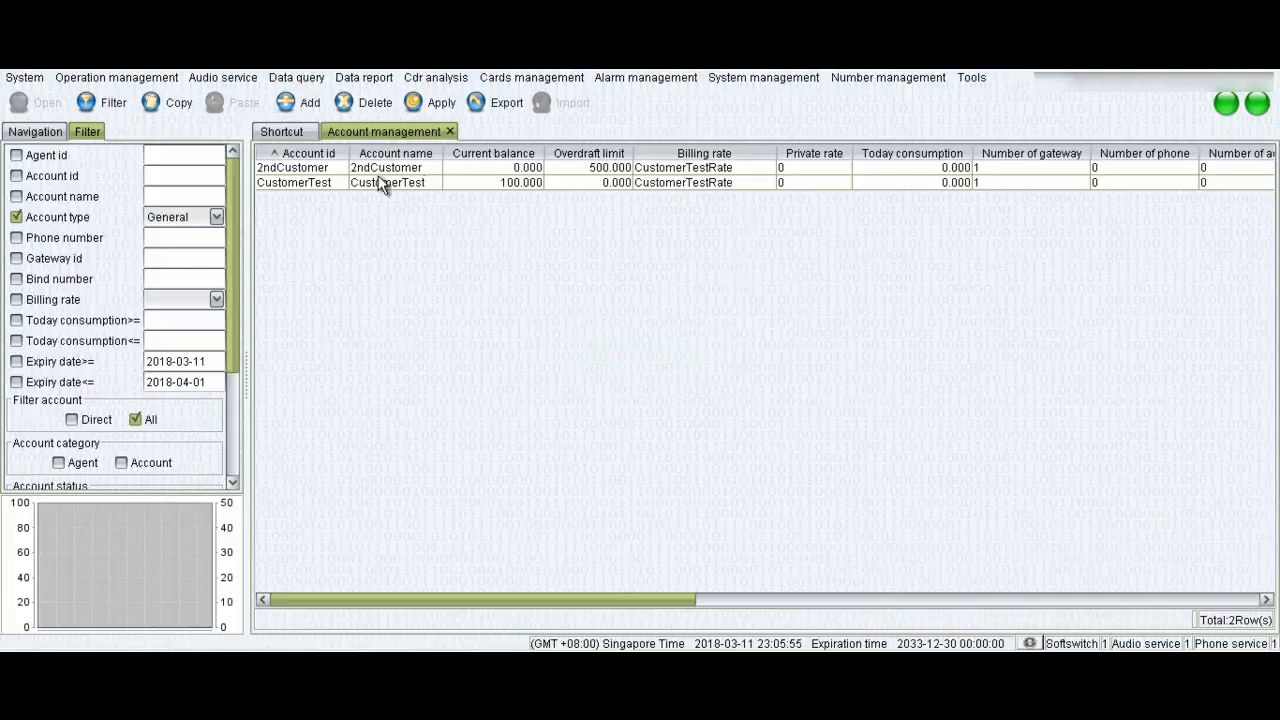
Review the 2ndCustomer account's gateway entry and its IP in gateway management, then close that page.
left_click(988, 171)
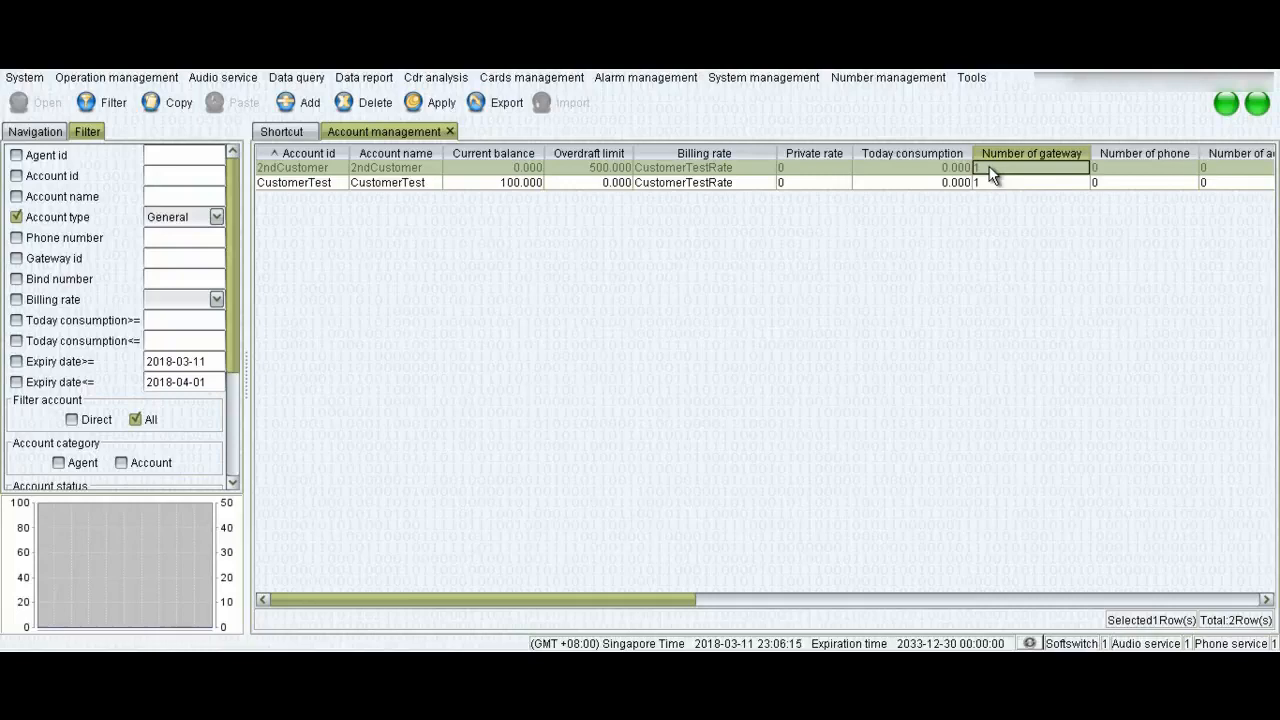
right_click(990, 172)
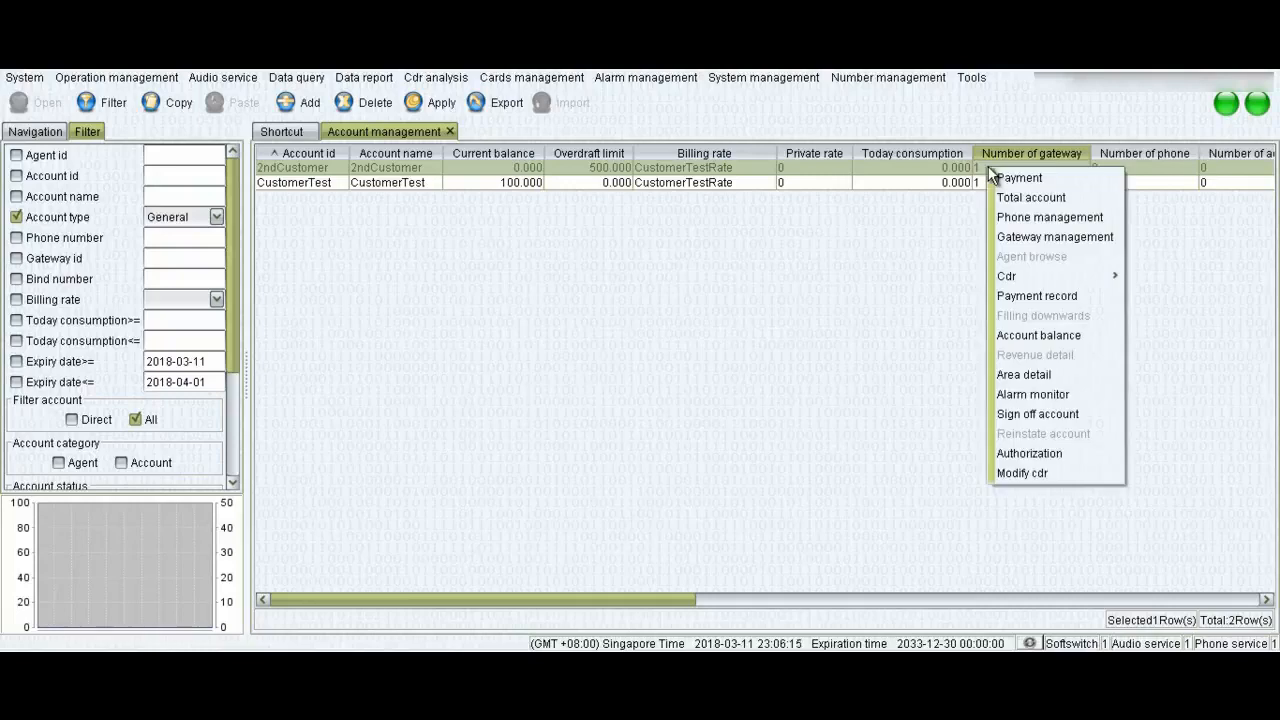
left_click(1024, 237)
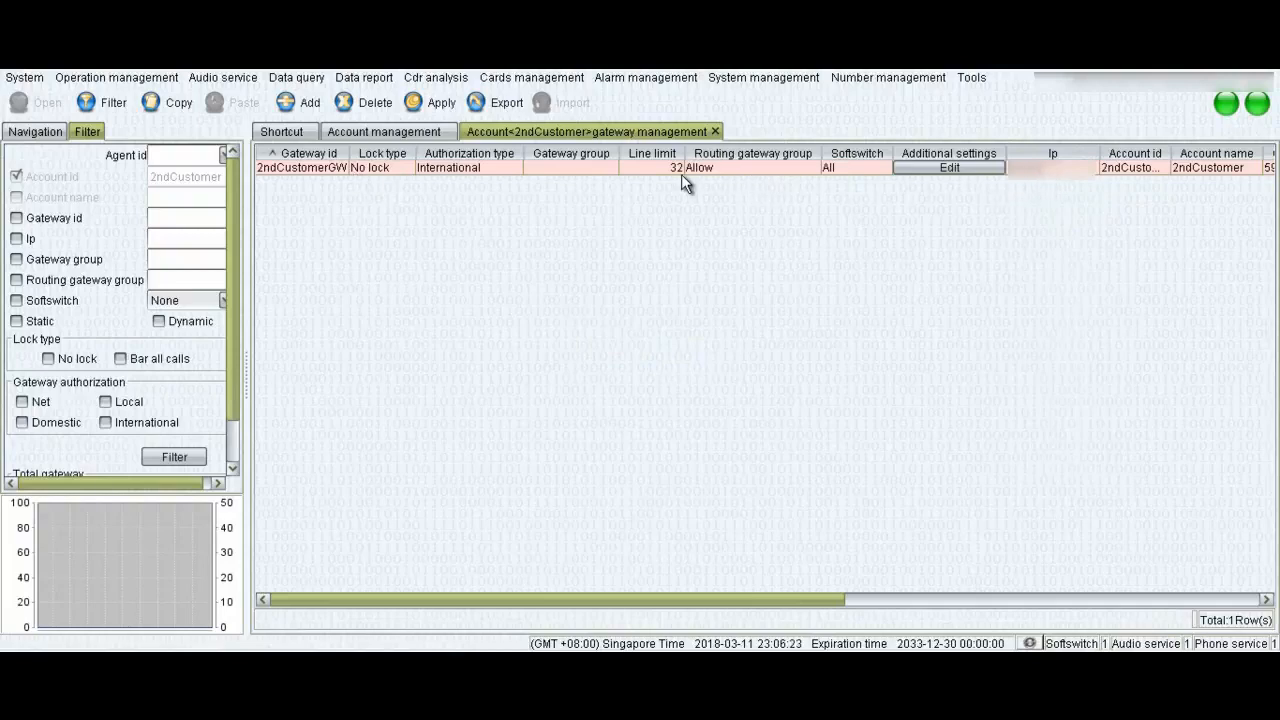
left_click(1034, 176)
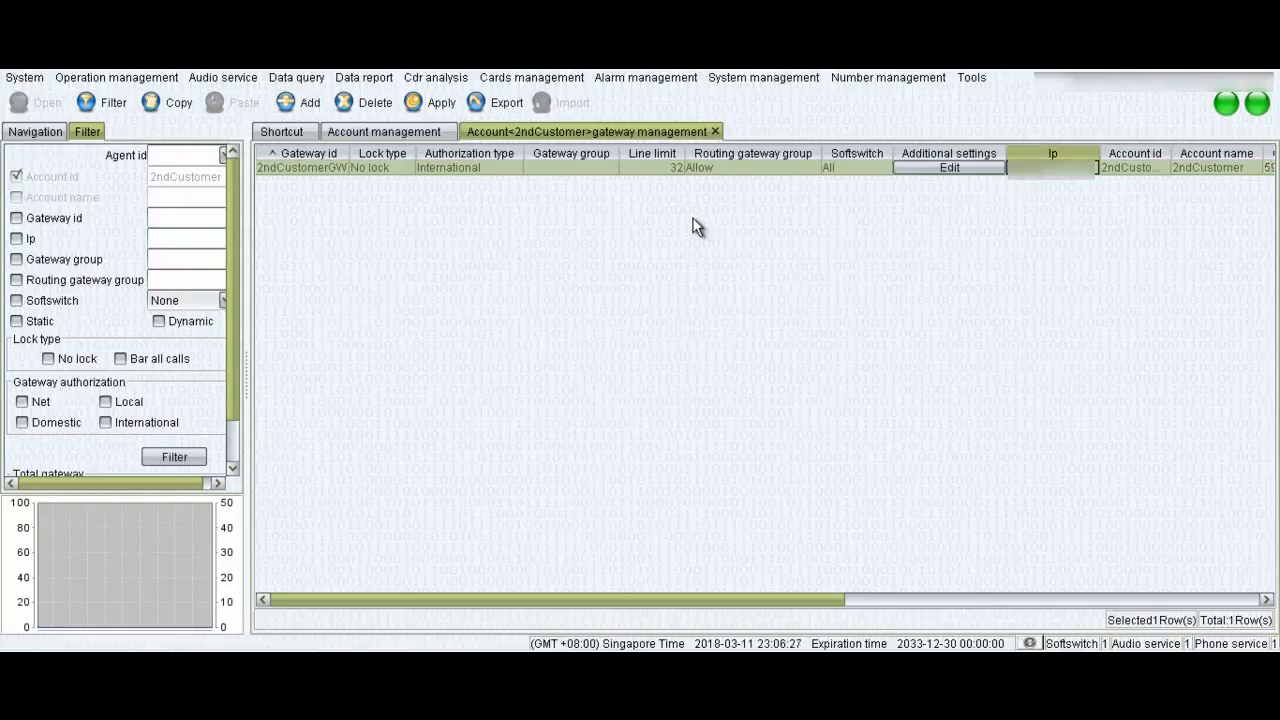
left_click(715, 131)
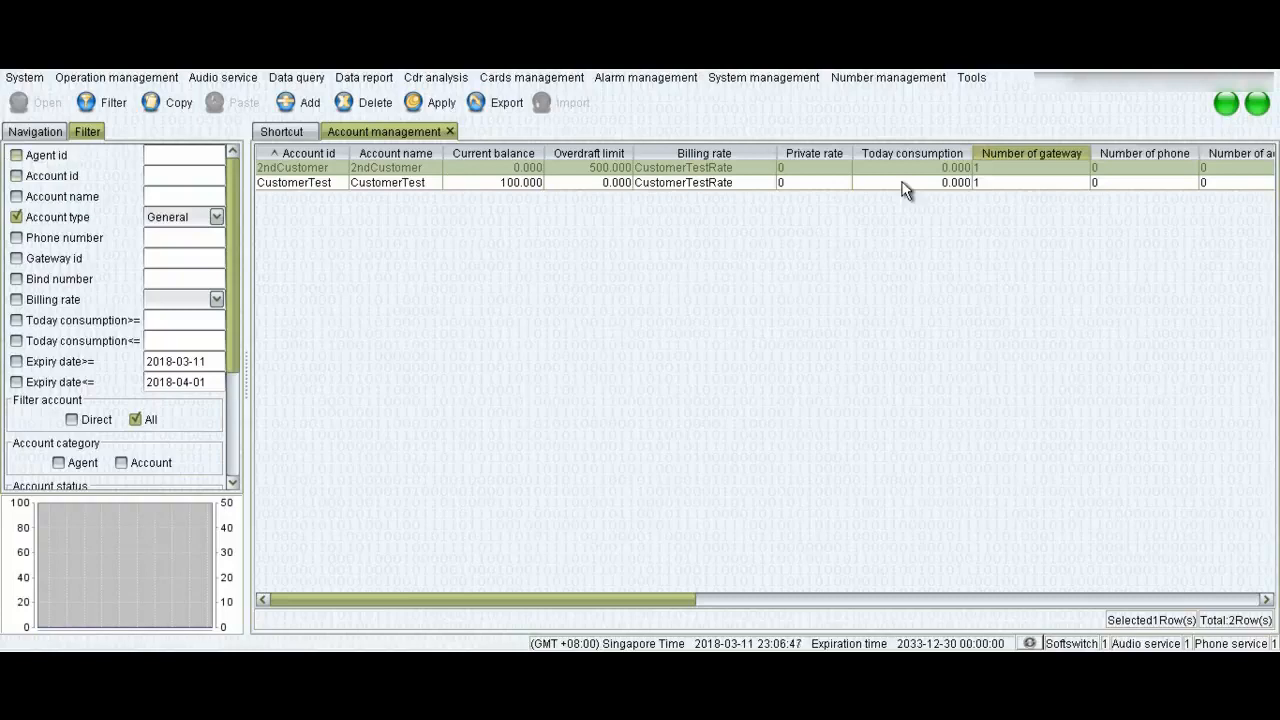
double_click(1016, 170)
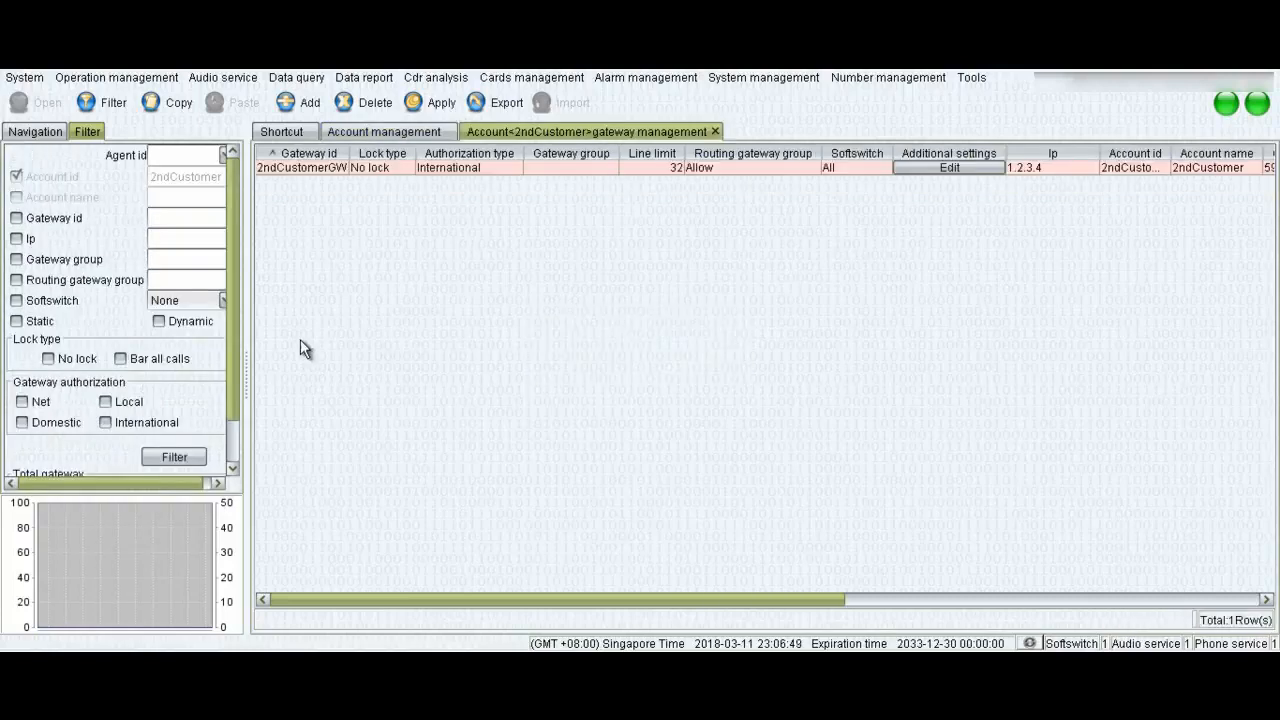
left_click(16, 238)
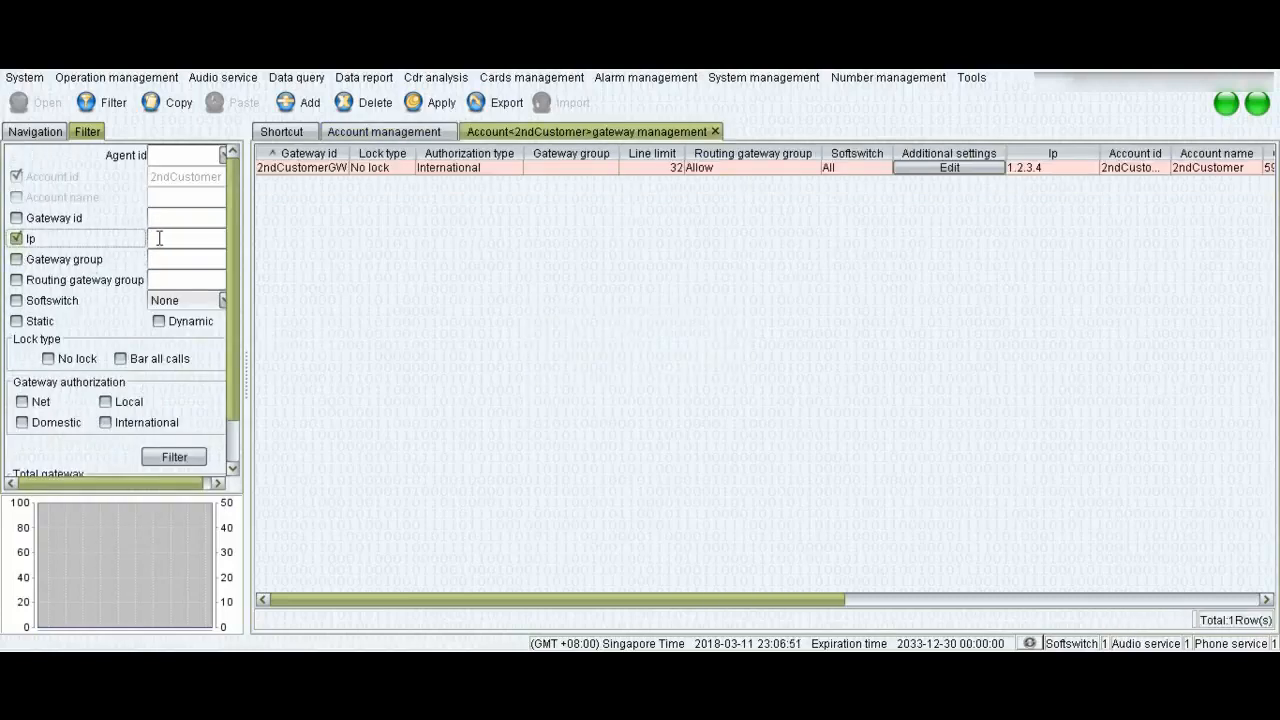
left_click(167, 238)
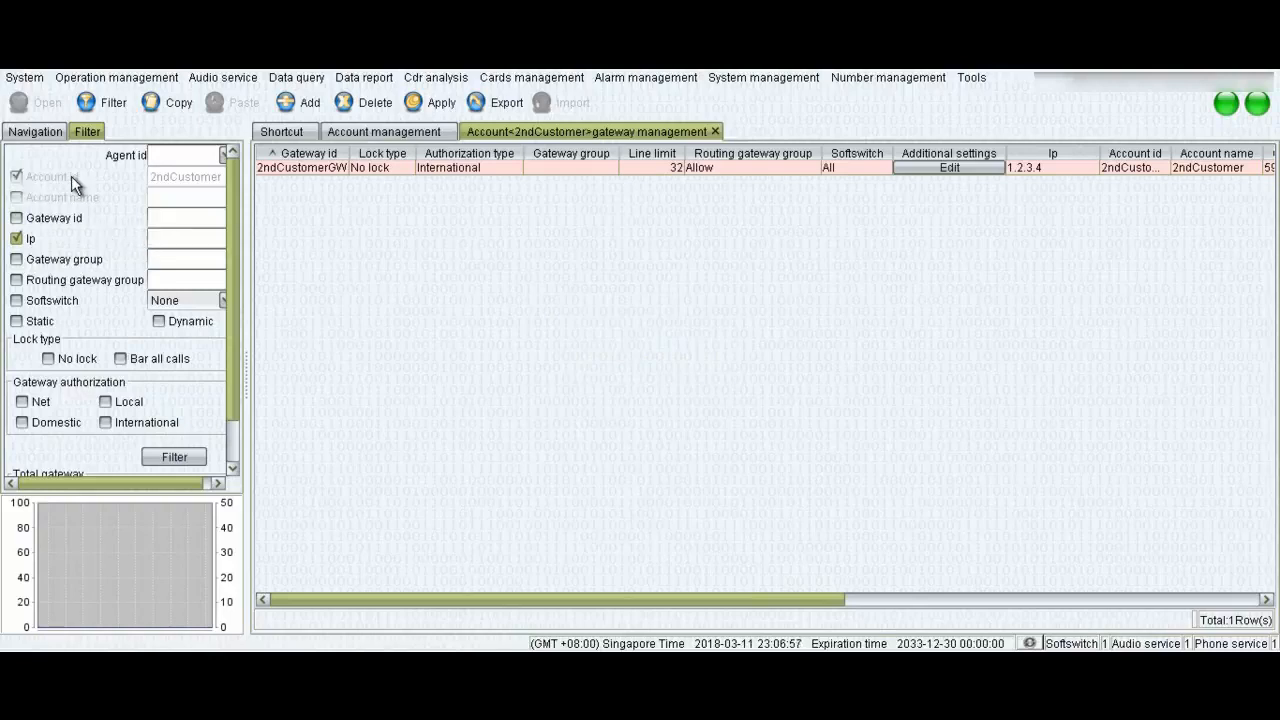
left_click(715, 131)
Open the Mapping gateway list under gateway operation and filter it by the customer gateways' IP address.
left_click(40, 131)
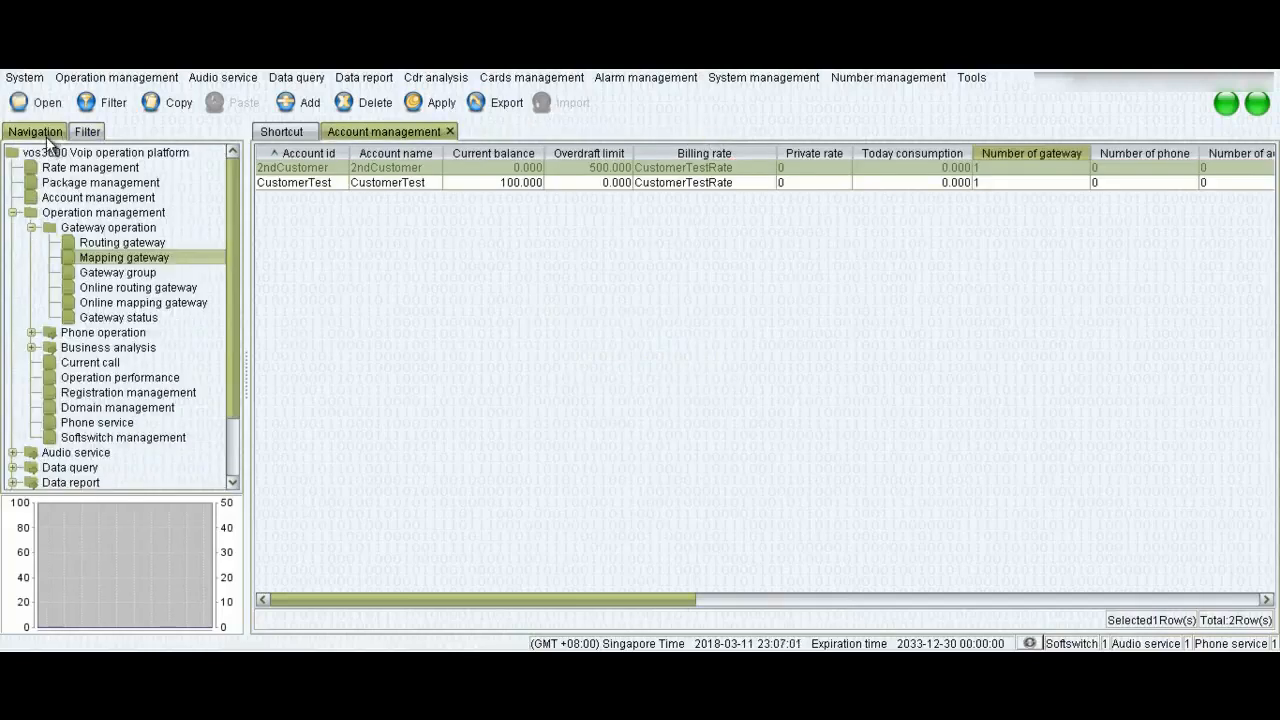
left_click(13, 213)
left_click(13, 213)
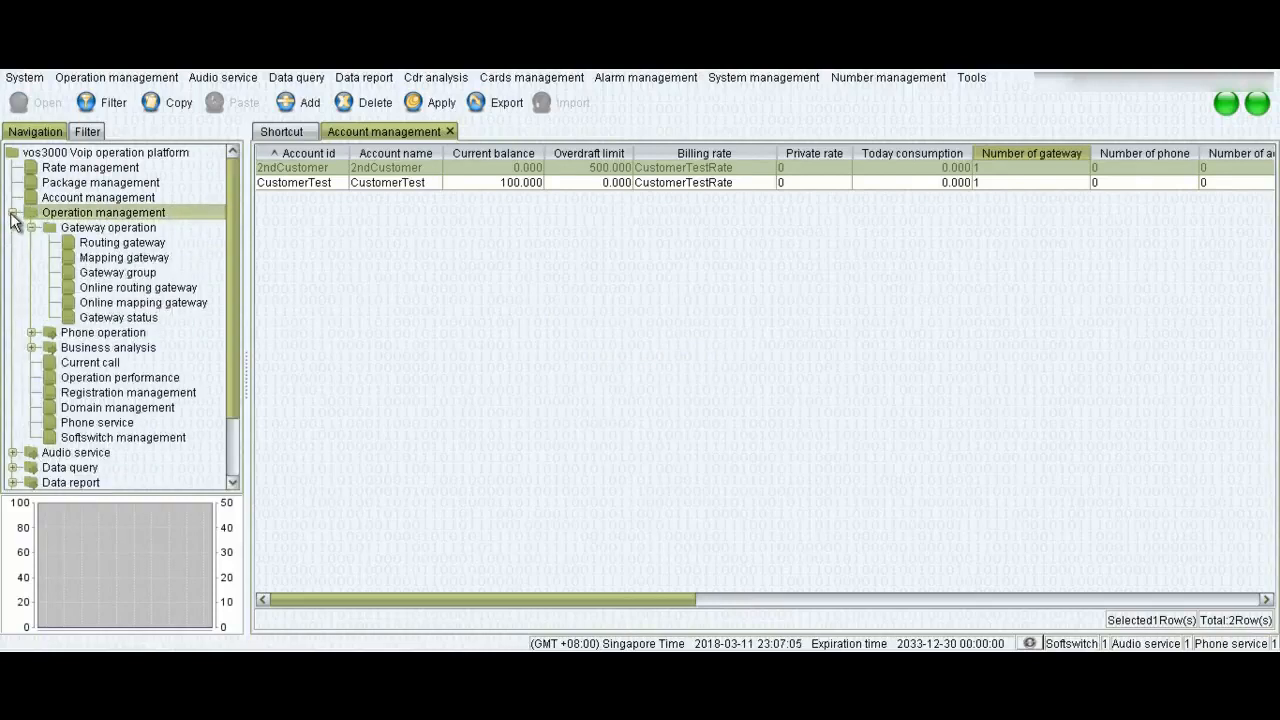
left_click(120, 258)
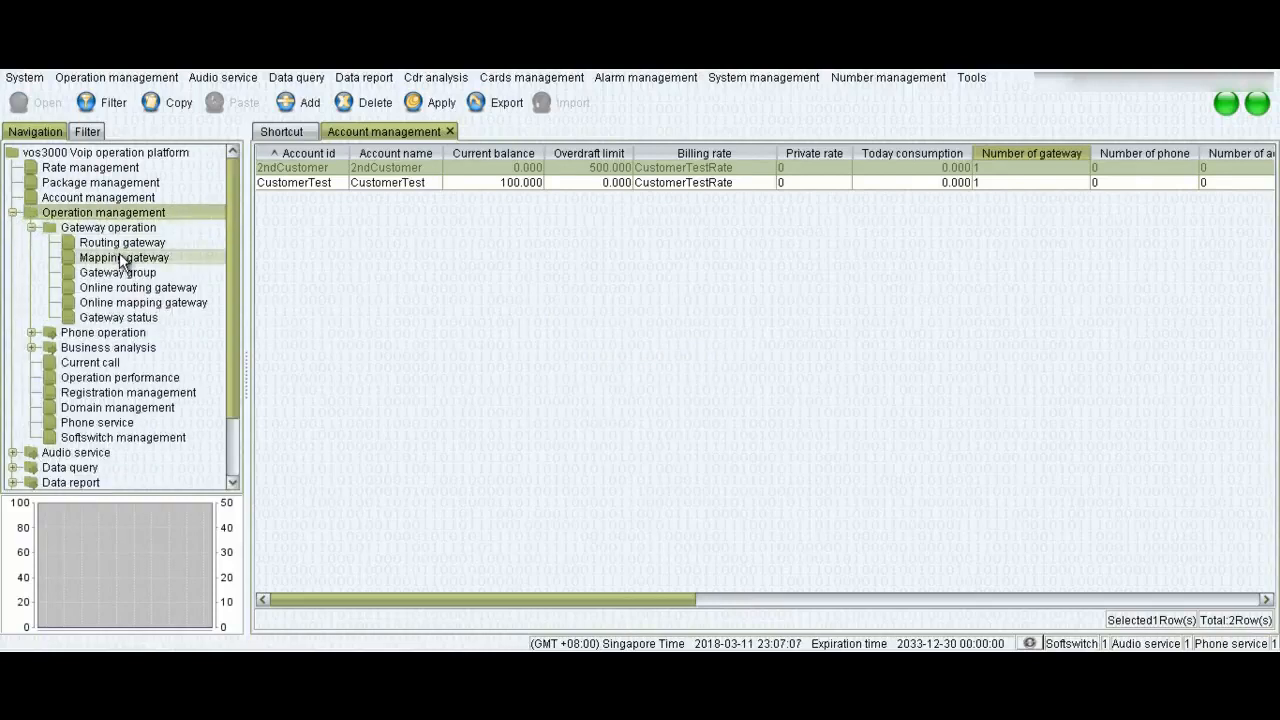
double_click(167, 258)
left_click(16, 239)
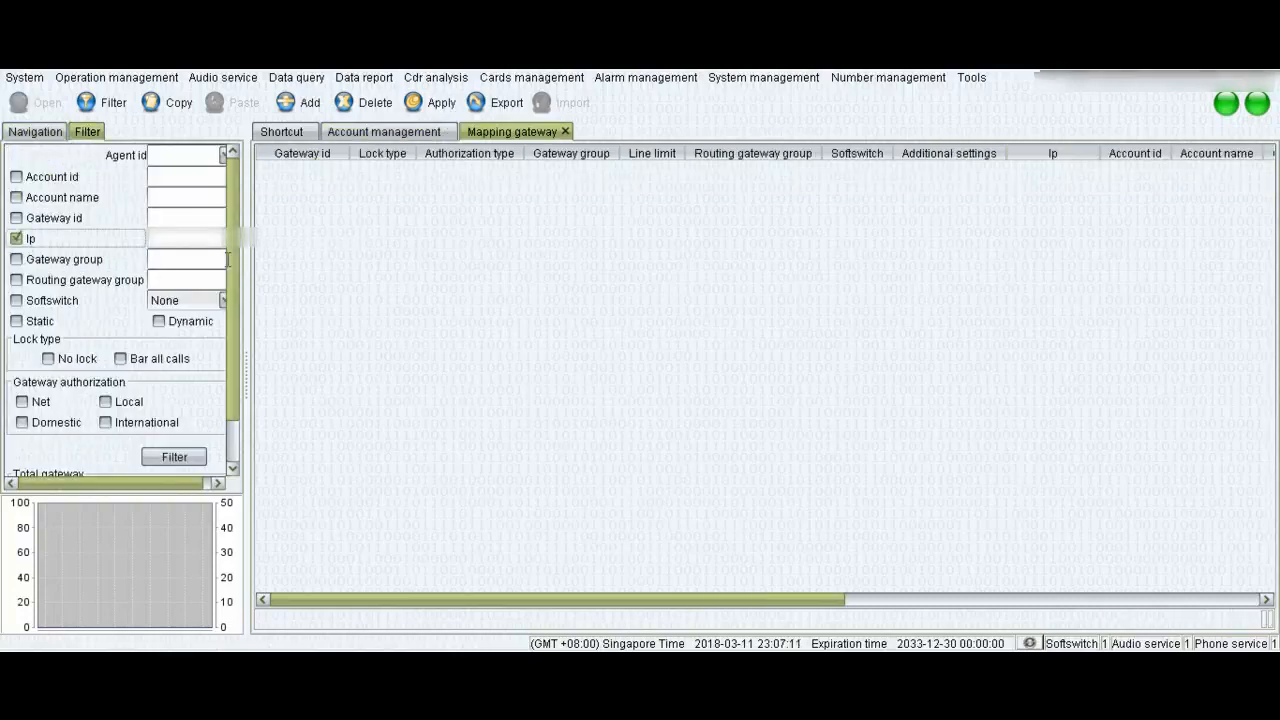
type("192.168")
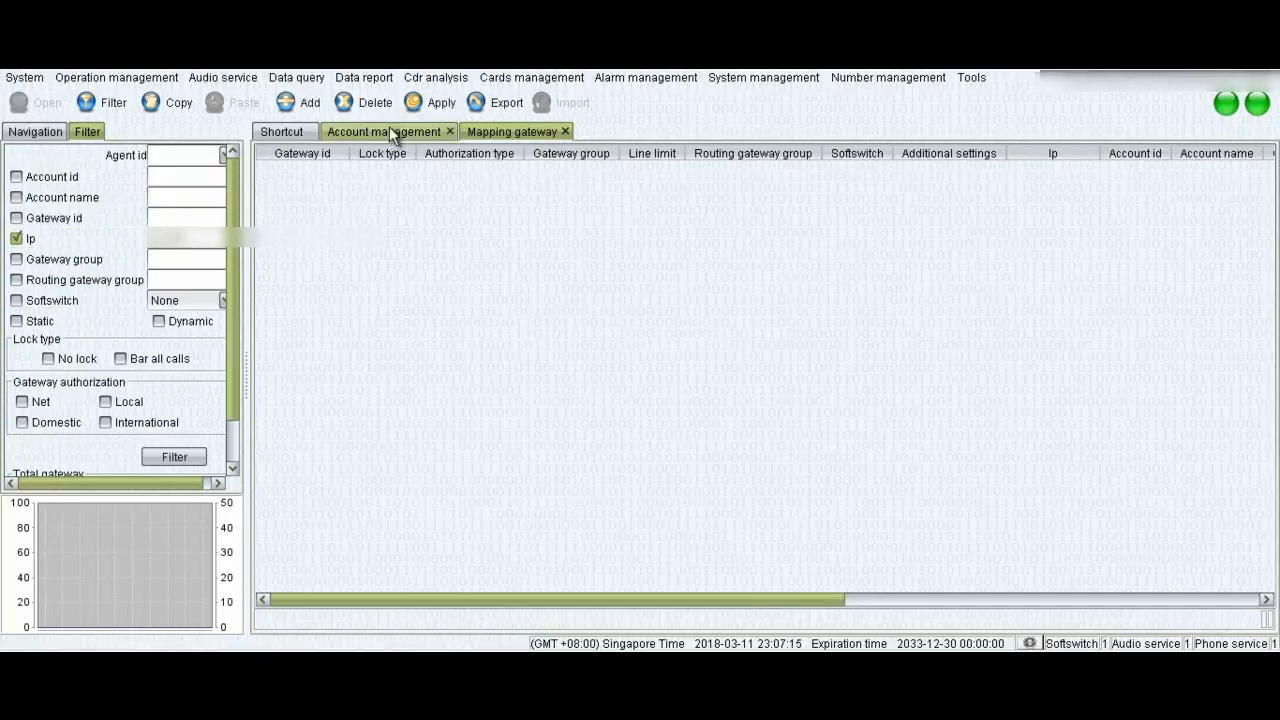
left_click(98, 103)
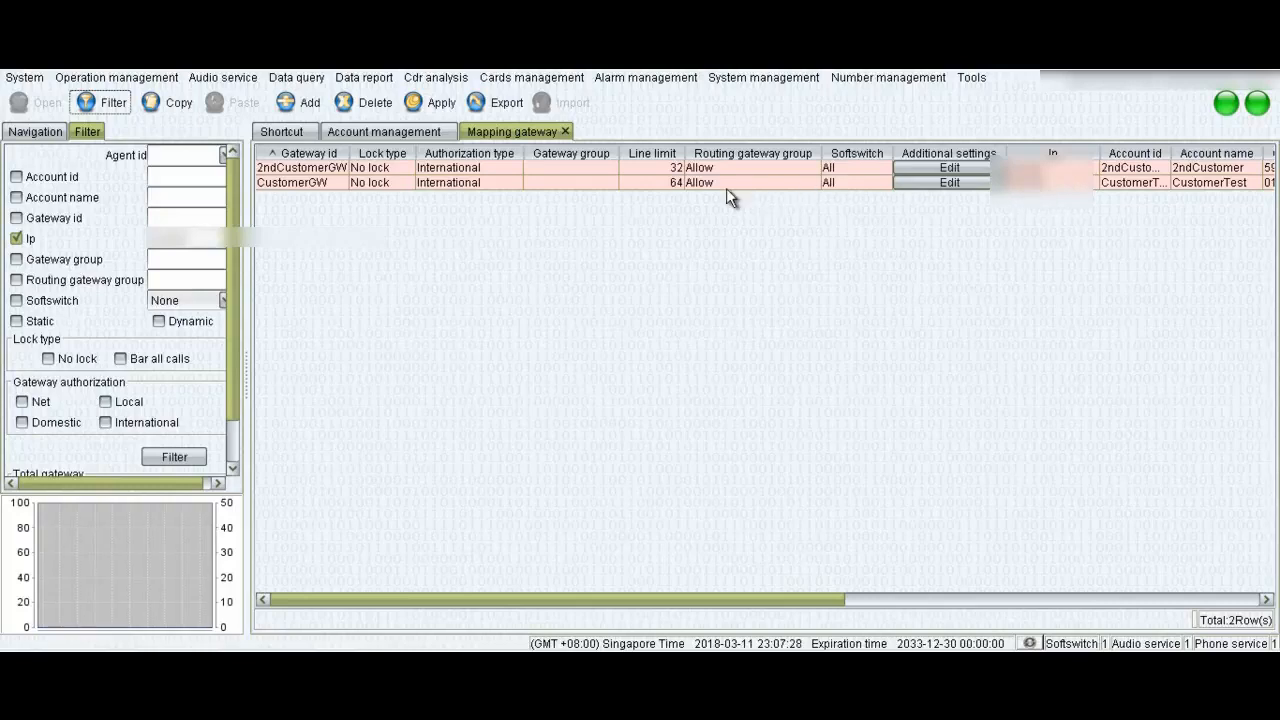
Change the CustomerGW gateway's IP address, apply it, and list the mapping gateways again without the IP filter.
left_click(1050, 184)
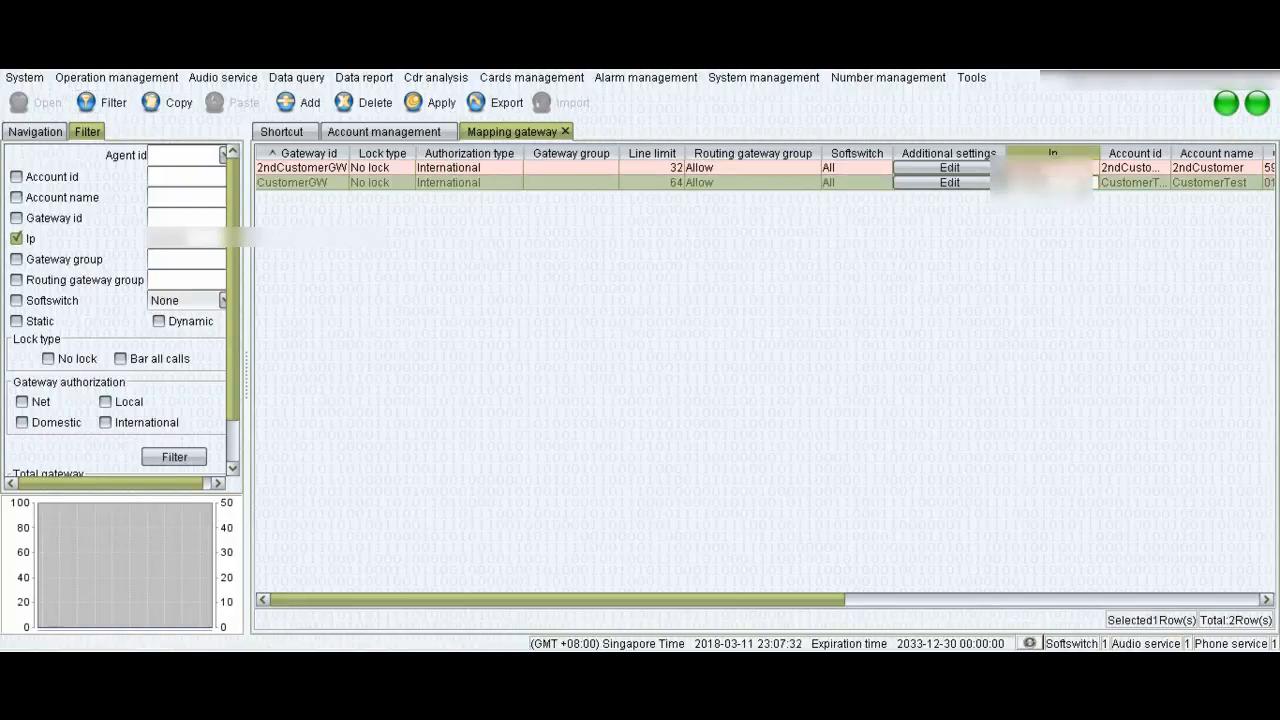
left_click(428, 102)
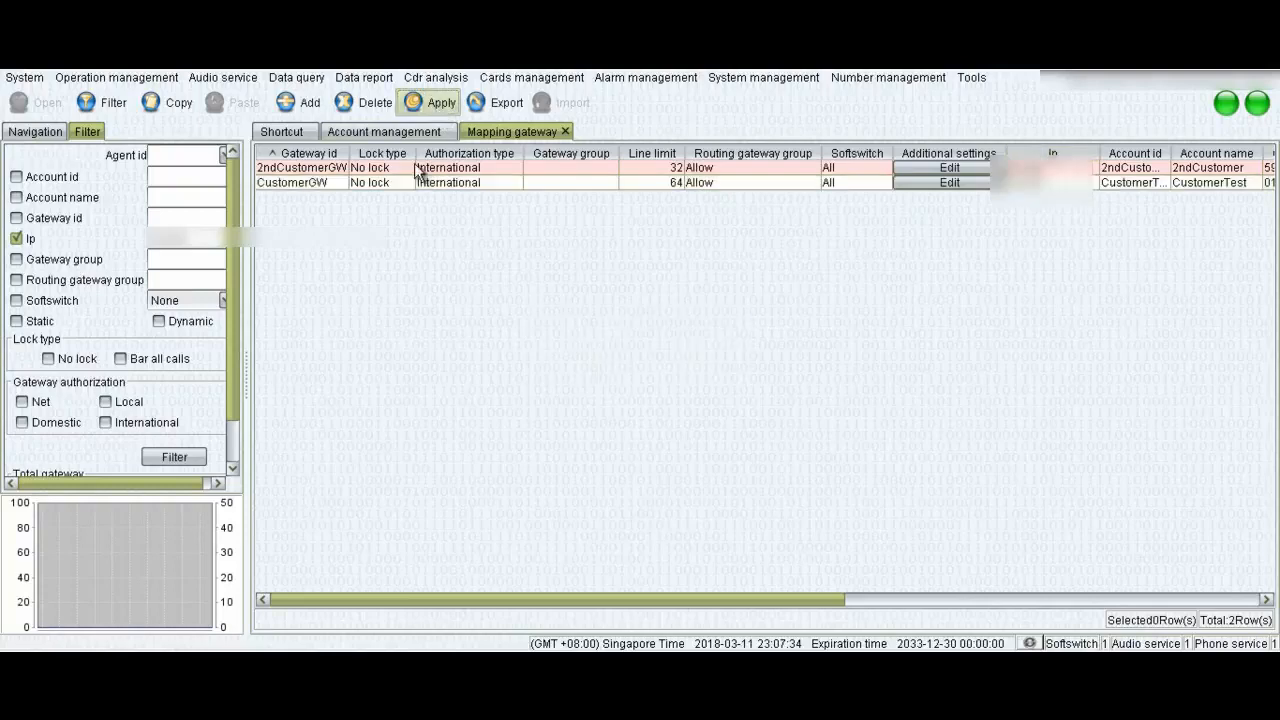
left_click(30, 239)
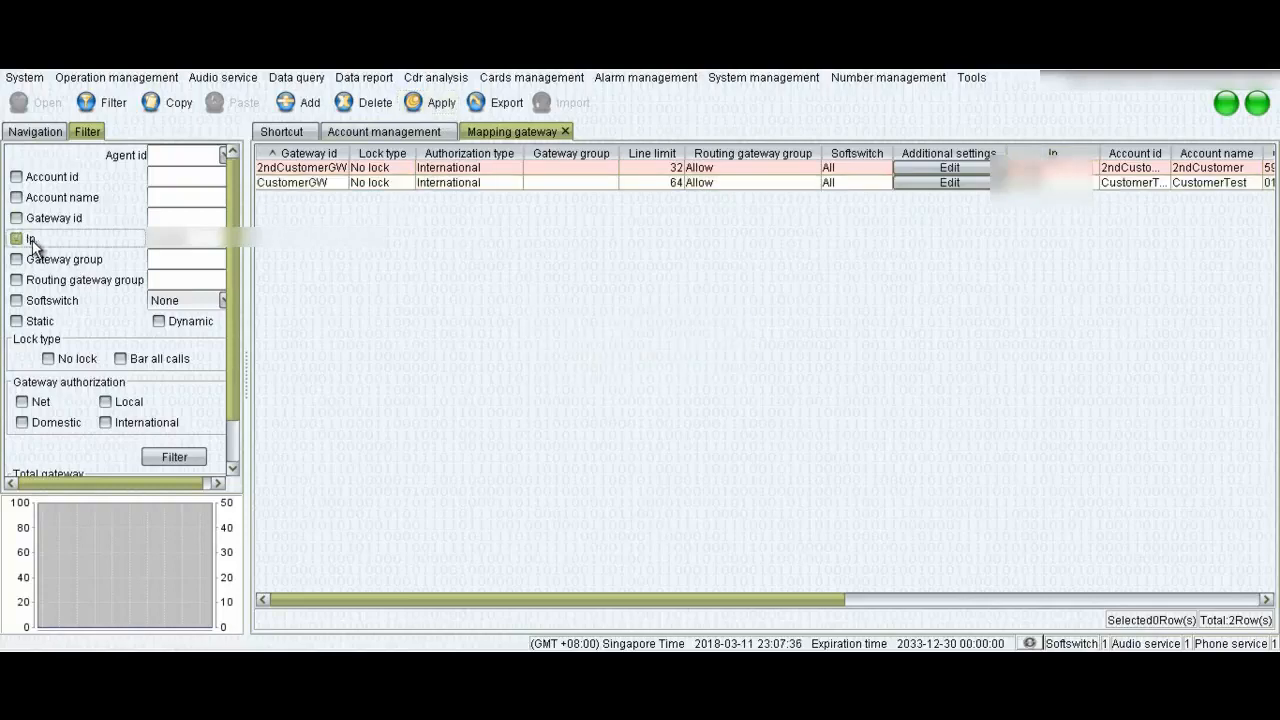
left_click(177, 455)
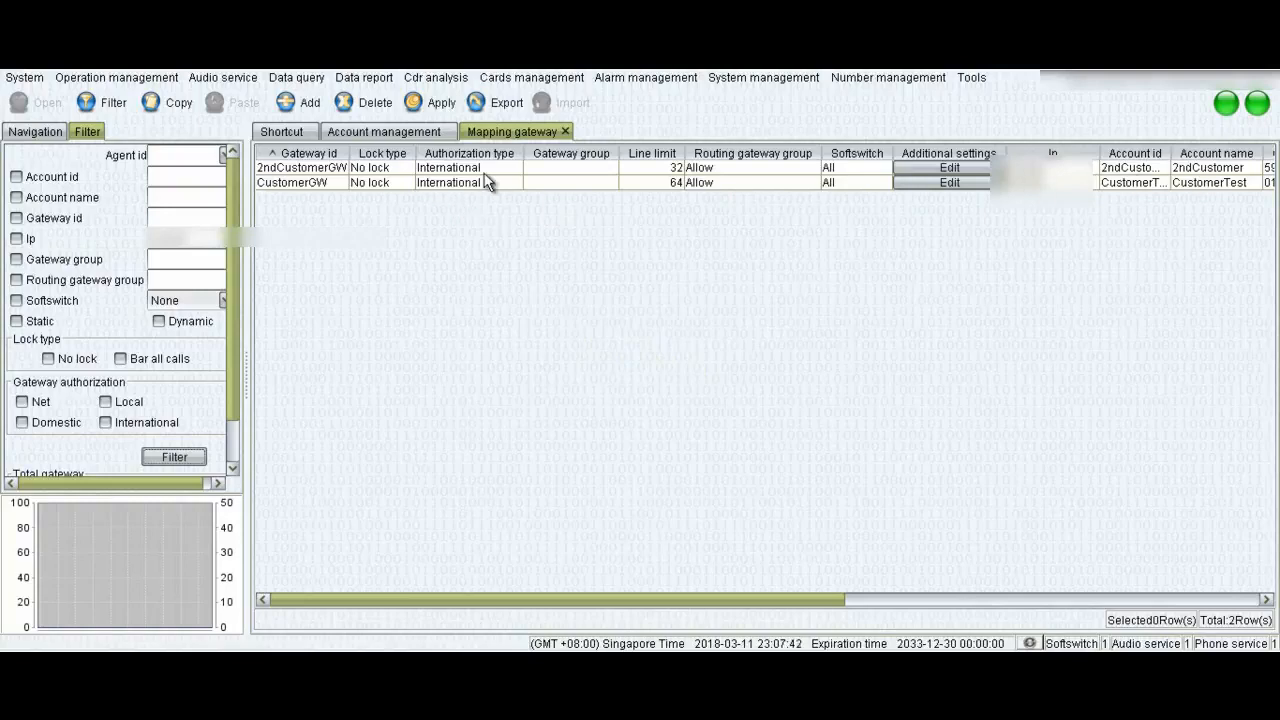
Close the Mapping gateway page and open the Routing gateway page under gateway operation.
left_click(565, 132)
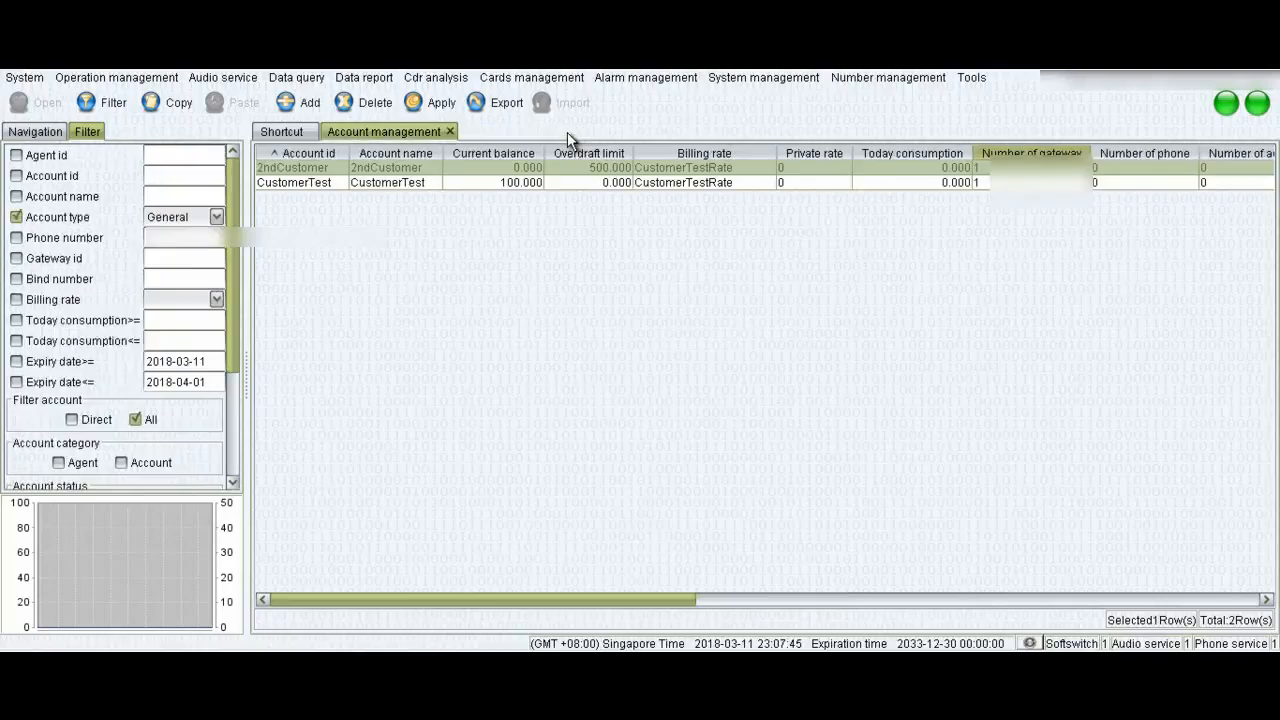
left_click(40, 135)
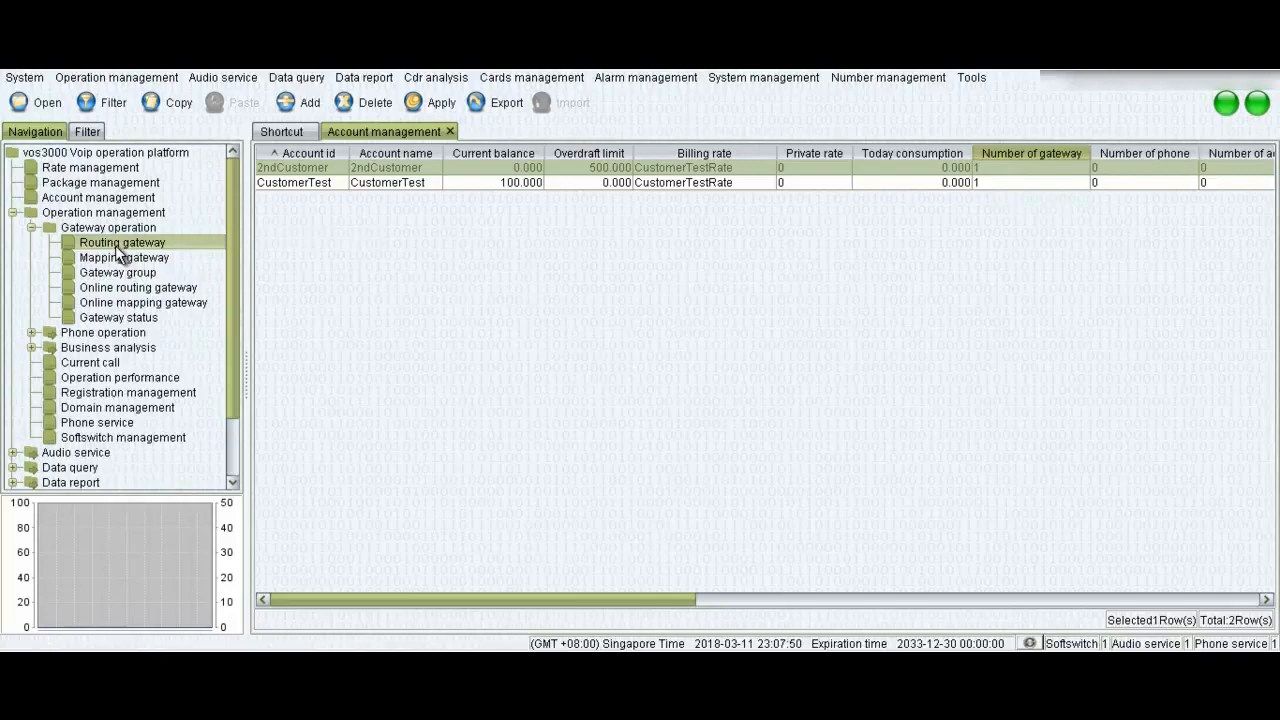
double_click(117, 246)
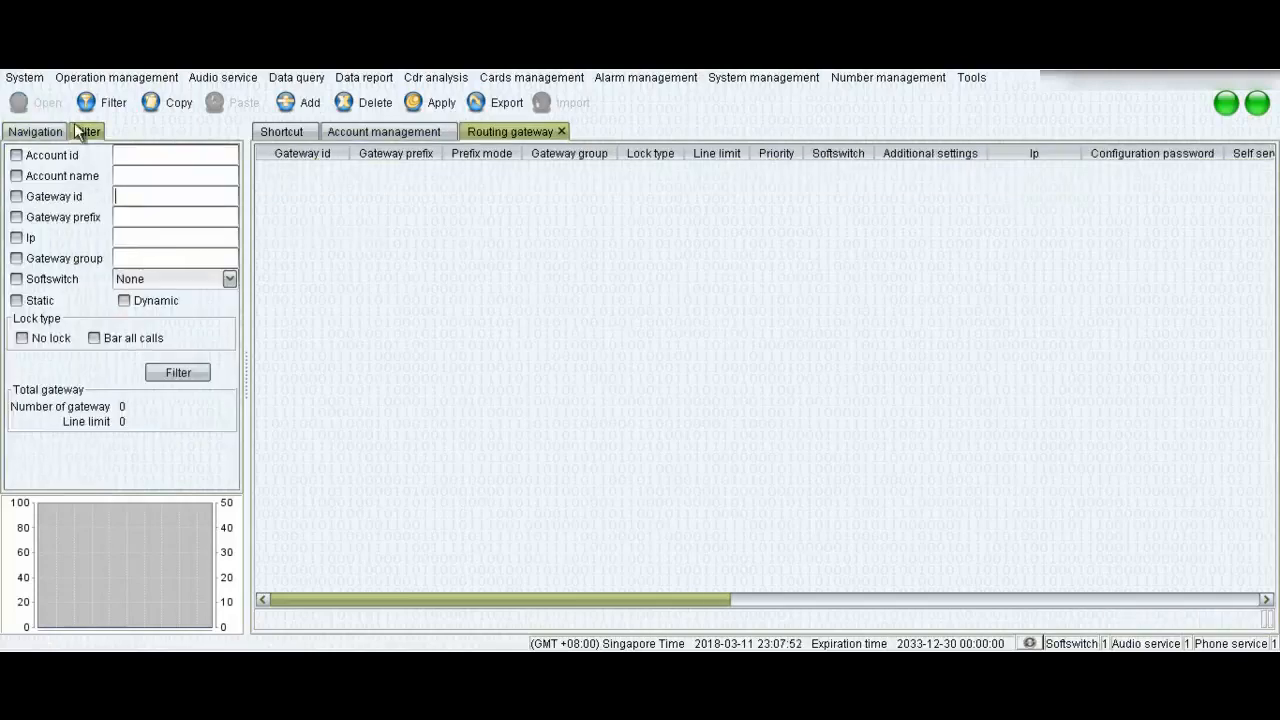
Add a new routing gateway with the gateway id RoutingGW.
left_click(298, 102)
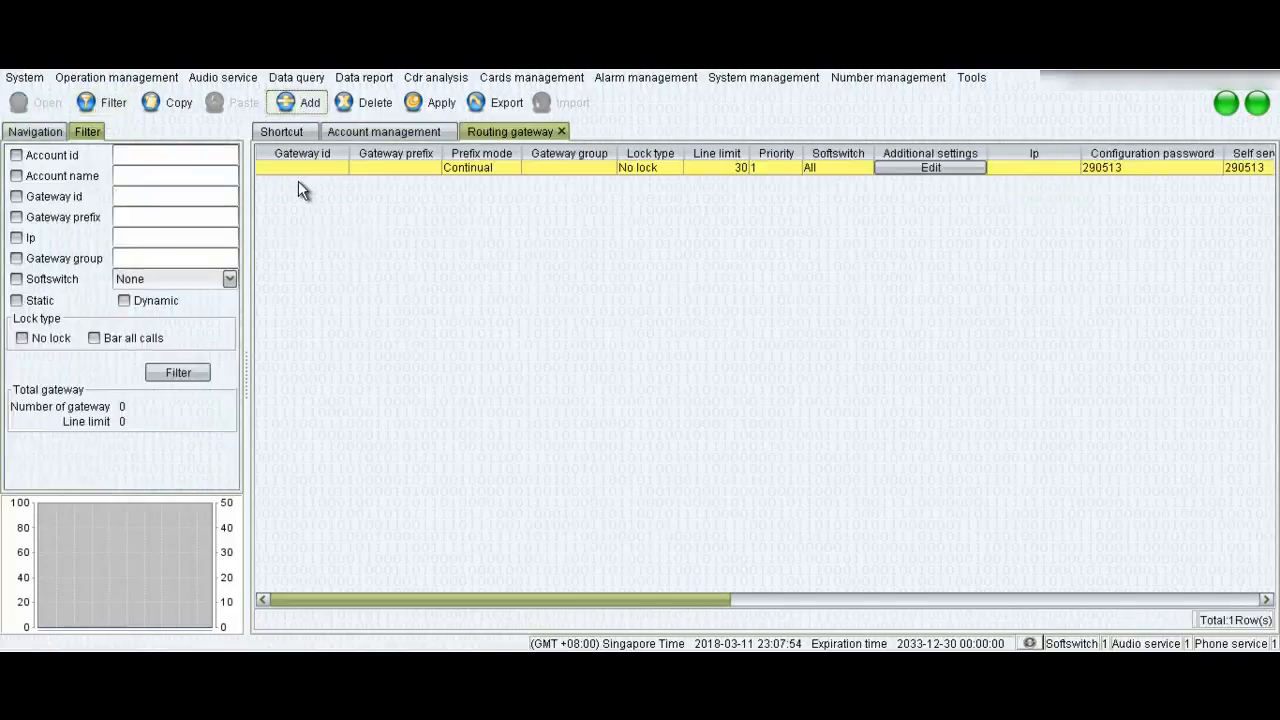
left_click(300, 168)
left_click(300, 171)
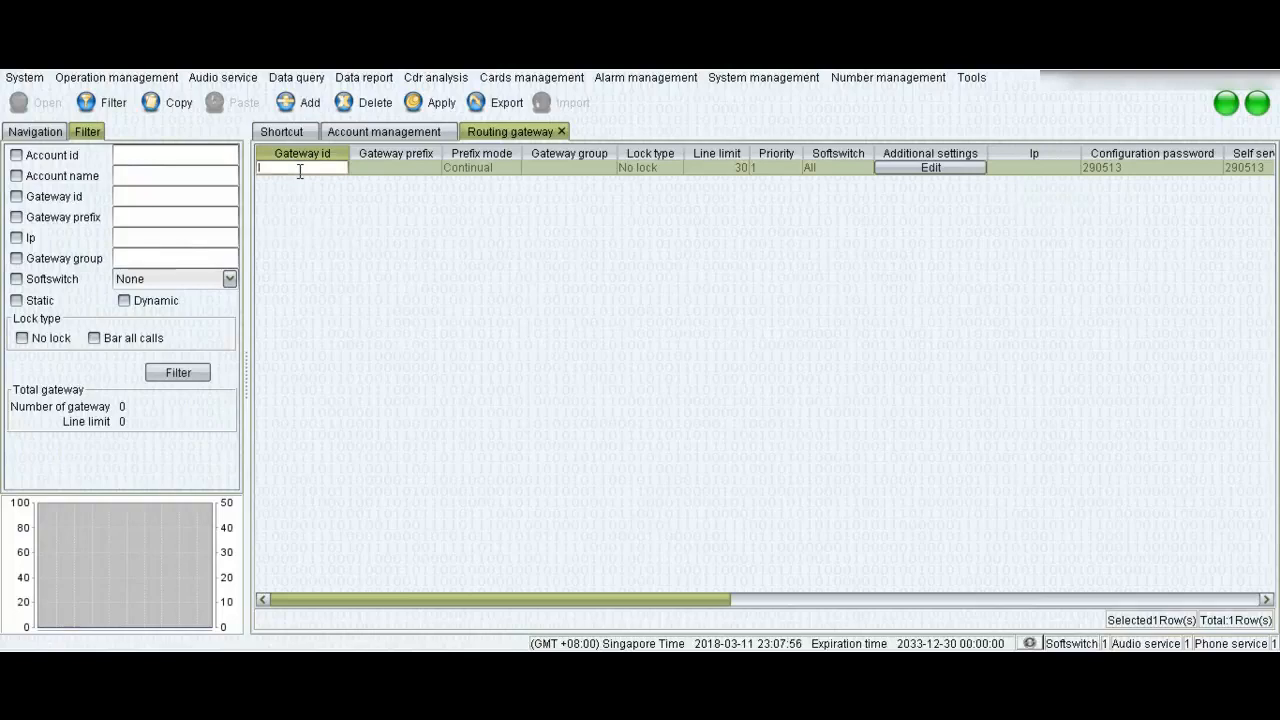
type("RoutingGW")
key("Return")
Add the number prefix 44 to the RoutingGW gateway's prefix settings.
left_click(388, 169)
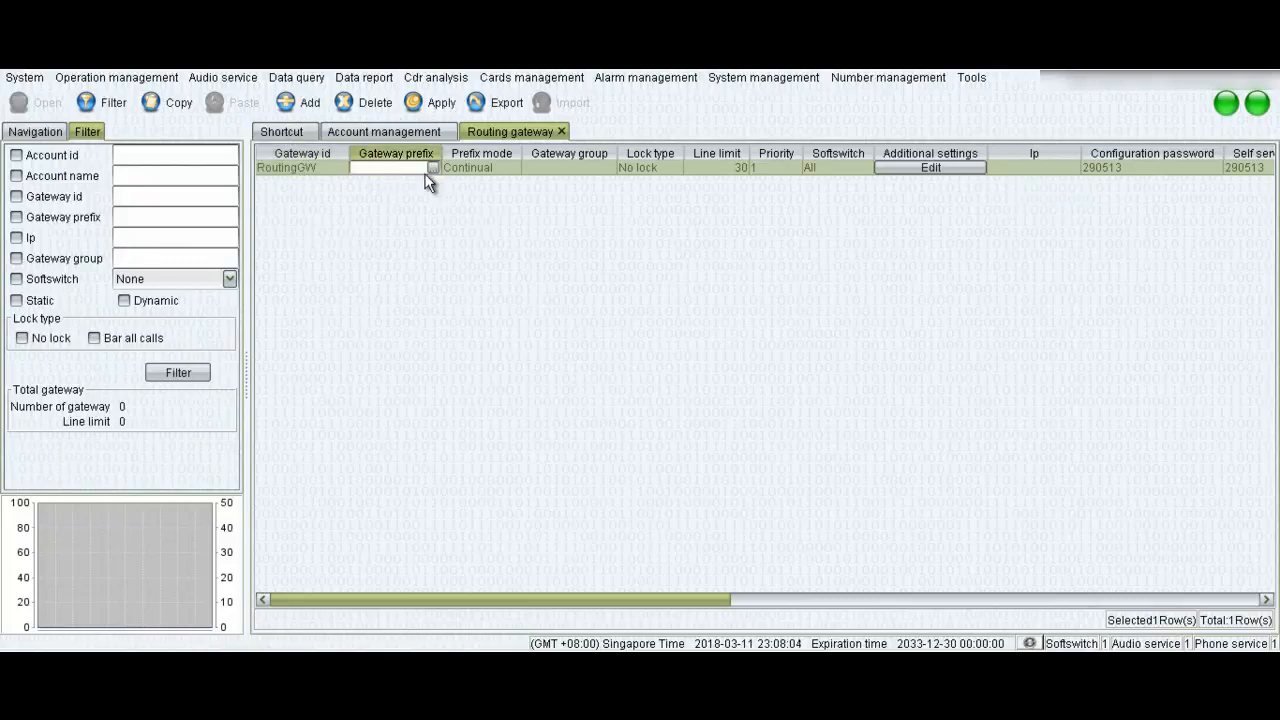
left_click(431, 170)
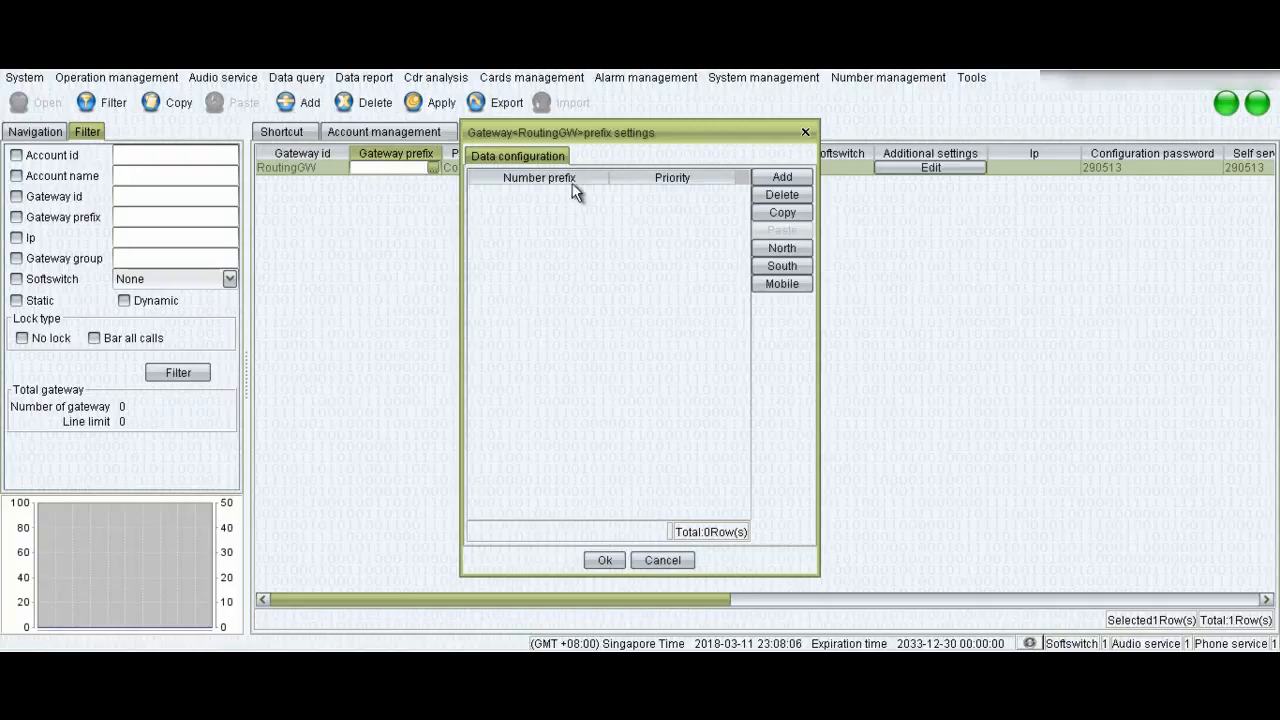
left_click(780, 178)
double_click(569, 188)
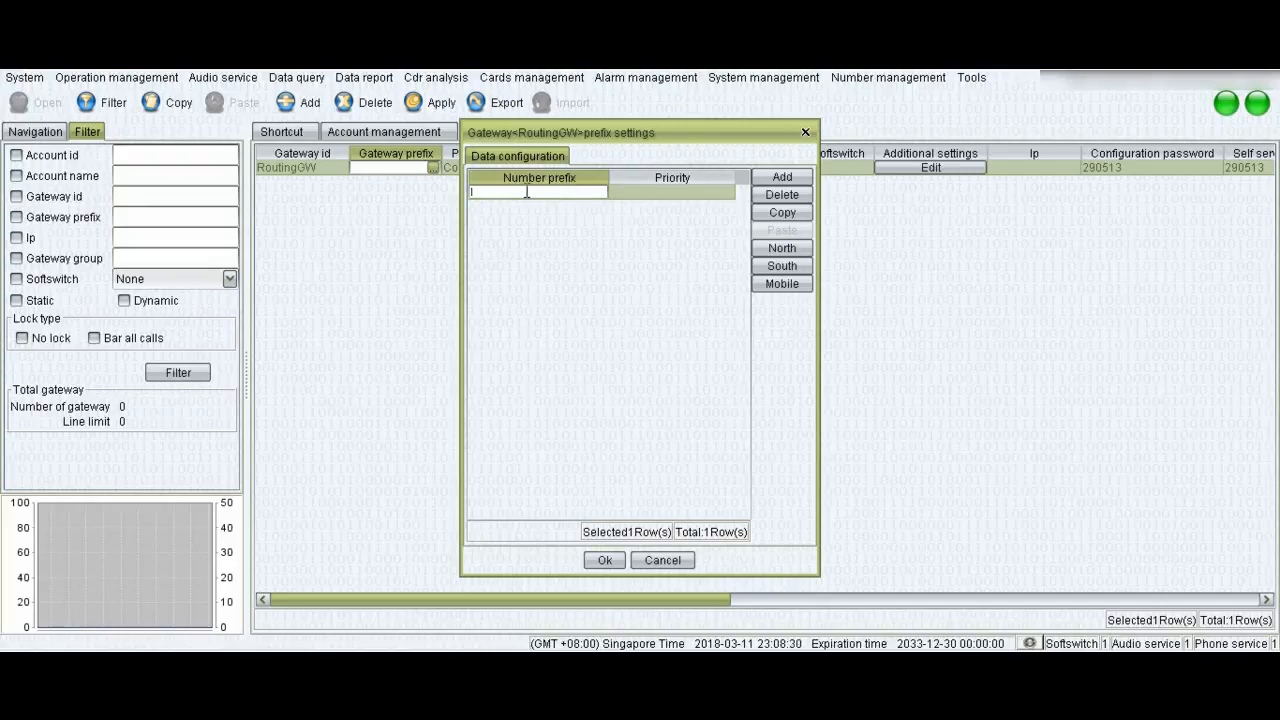
type("44")
left_click(604, 560)
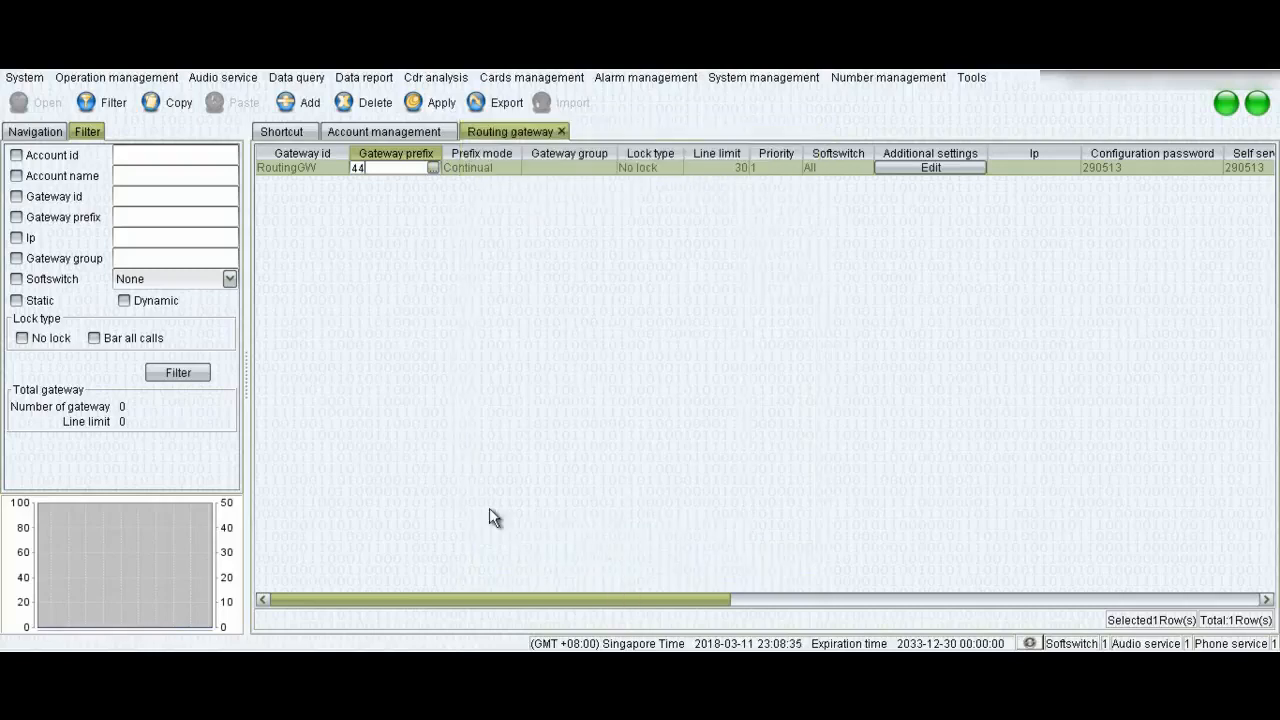
left_click(429, 111)
In RoutingGW's additional settings, set the gateway type to Static, enter its IP address, and apply the new gateway.
left_click(952, 167)
left_click(468, 297)
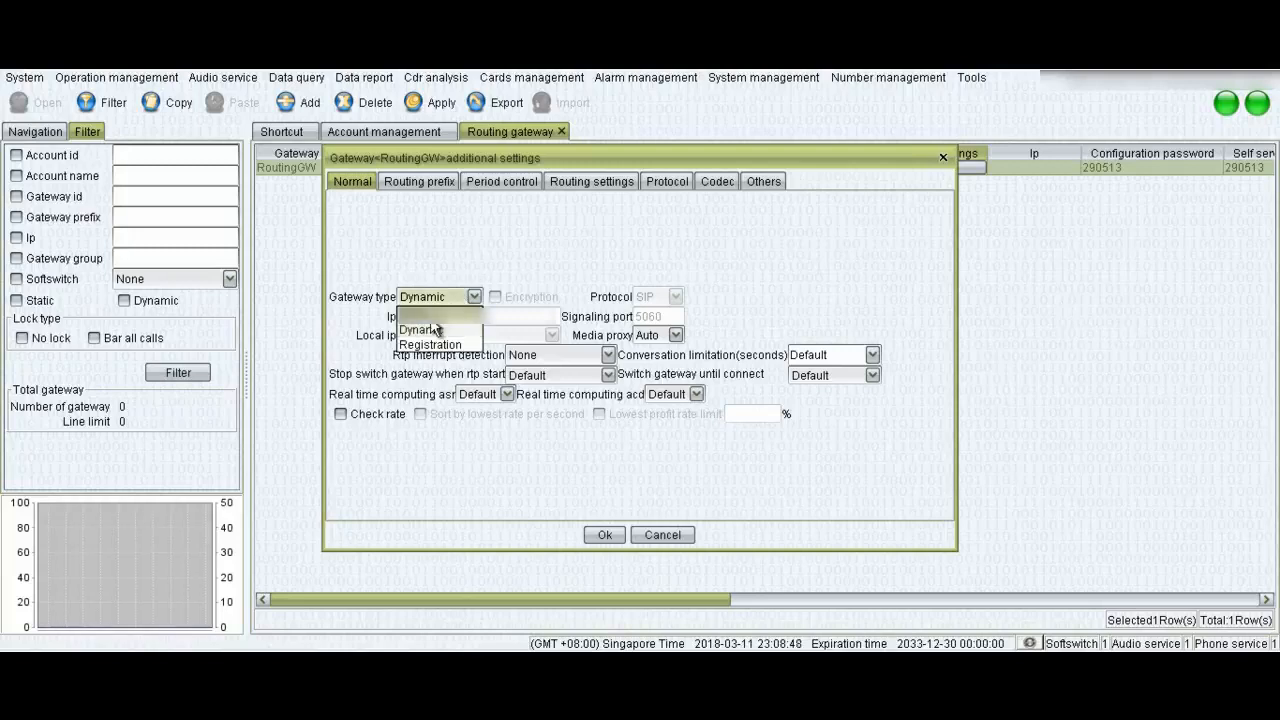
left_click(449, 316)
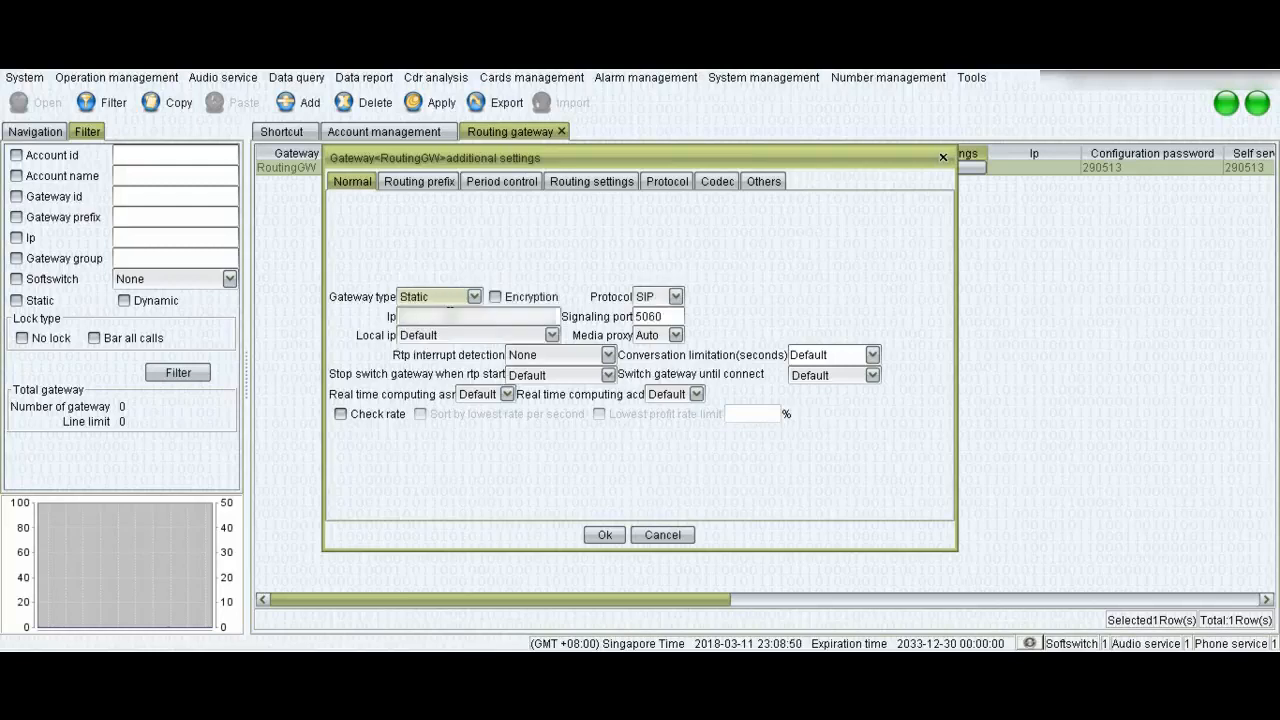
type("192.168.")
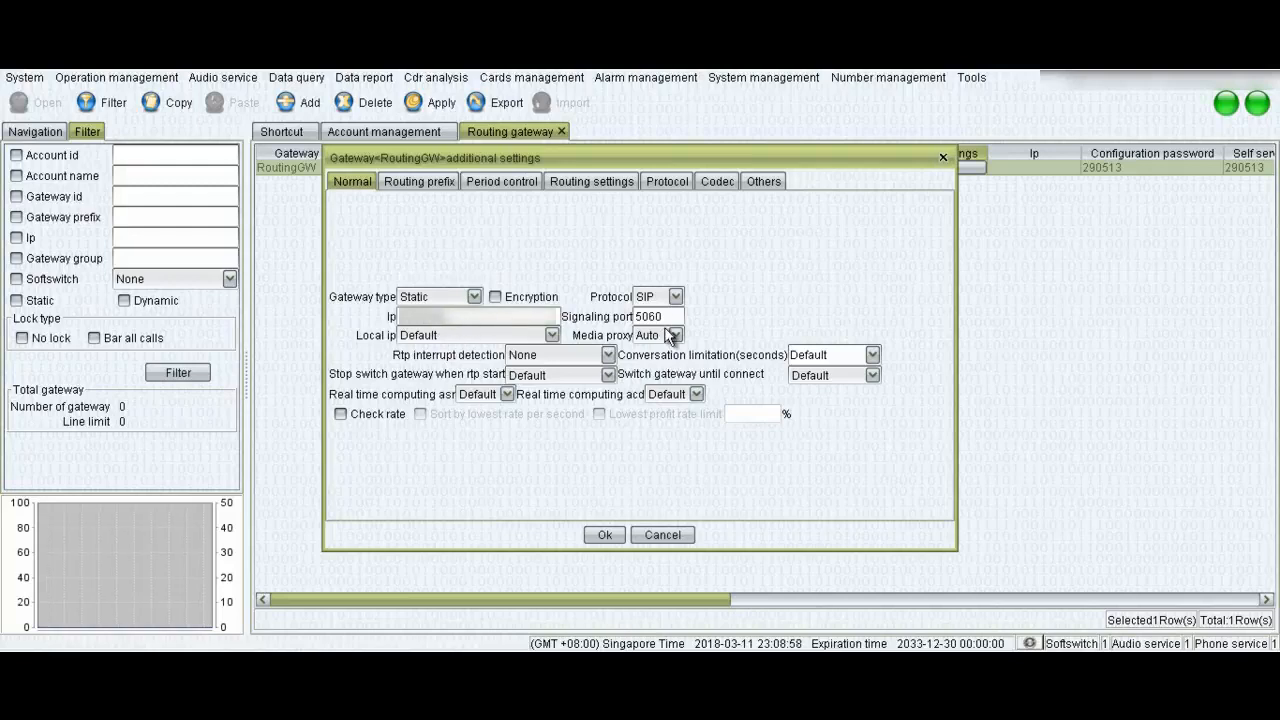
left_click_drag(668, 317, 636, 317)
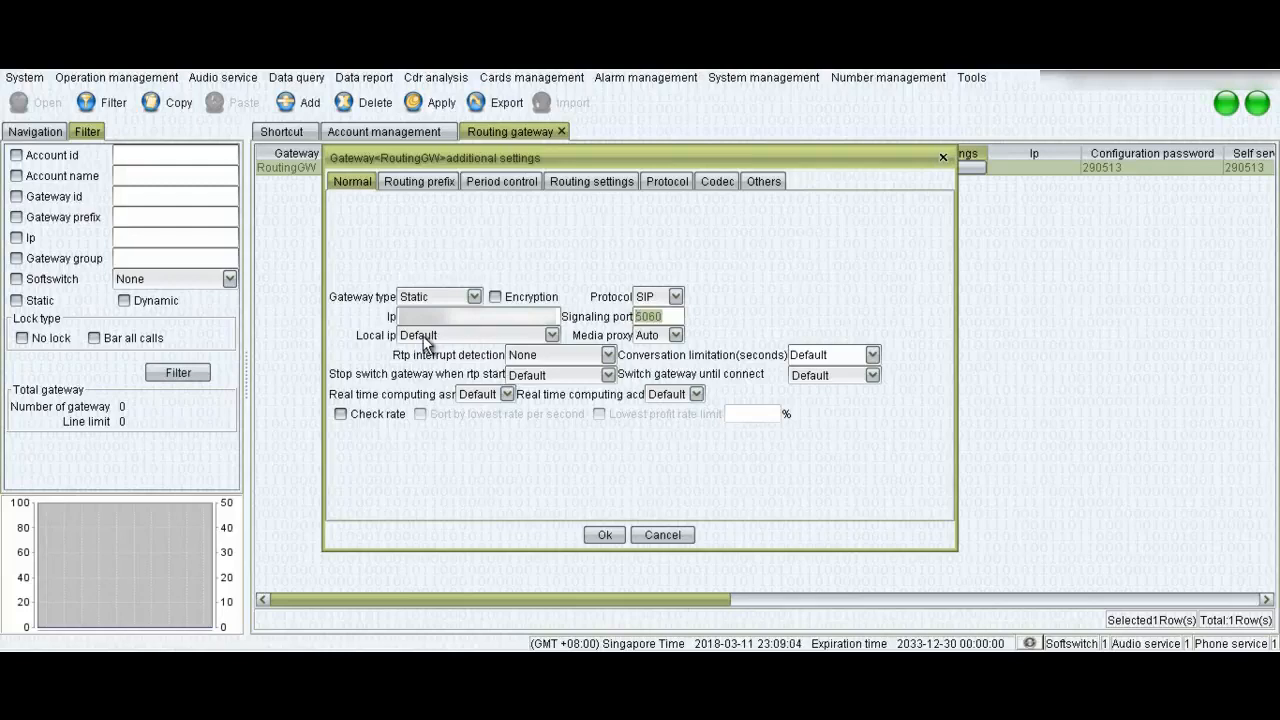
left_click(671, 316)
left_click(603, 533)
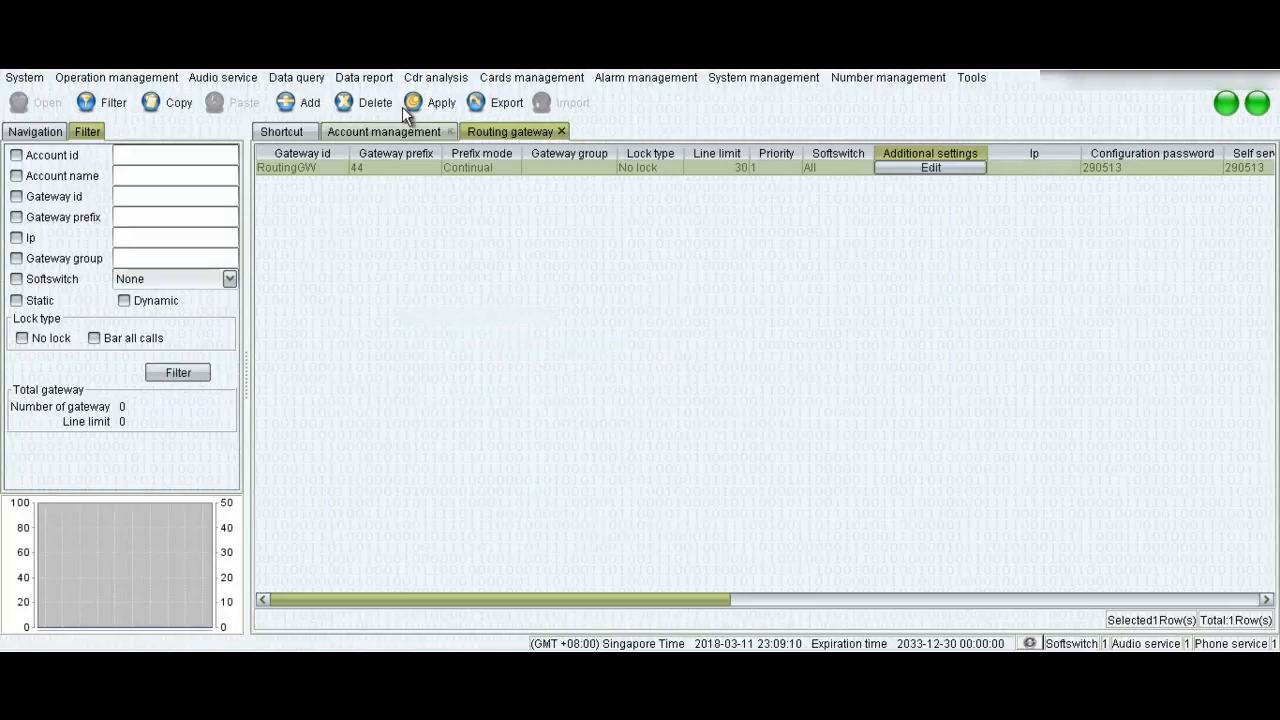
left_click(437, 103)
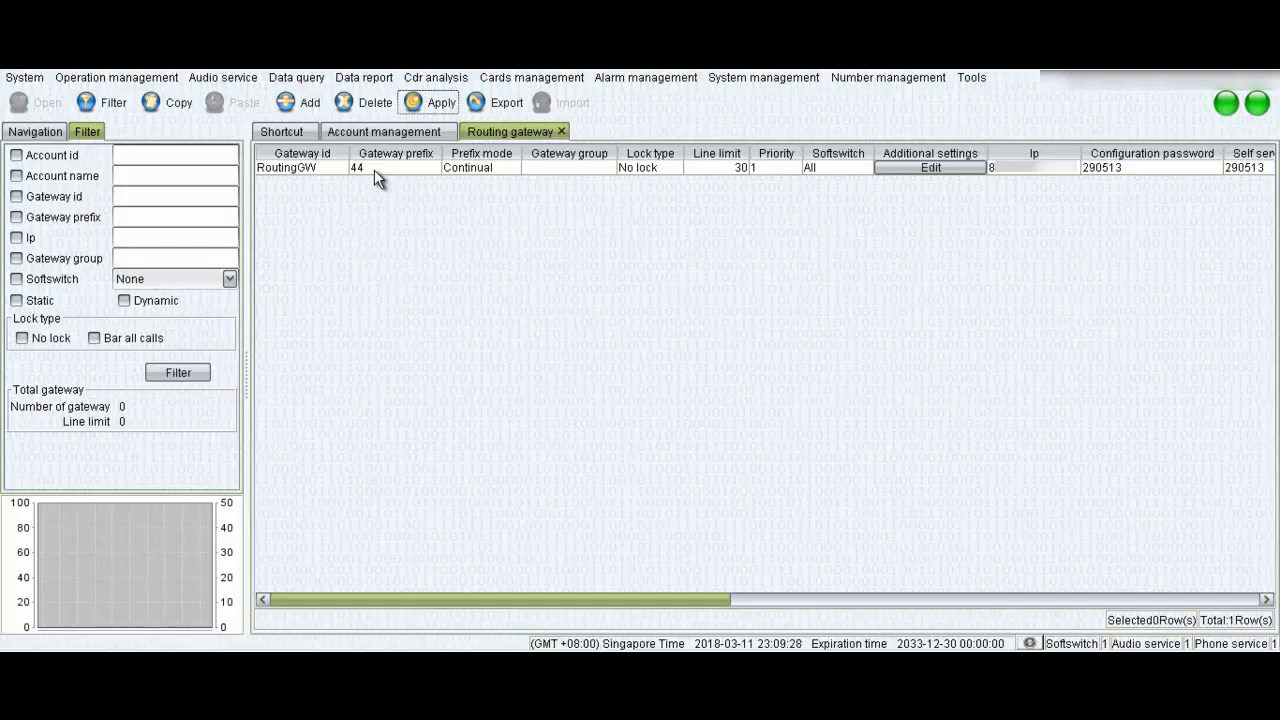
Open the CustomerTestRate rate group and examine the rate and area prefixes of its entries.
left_click(35, 131)
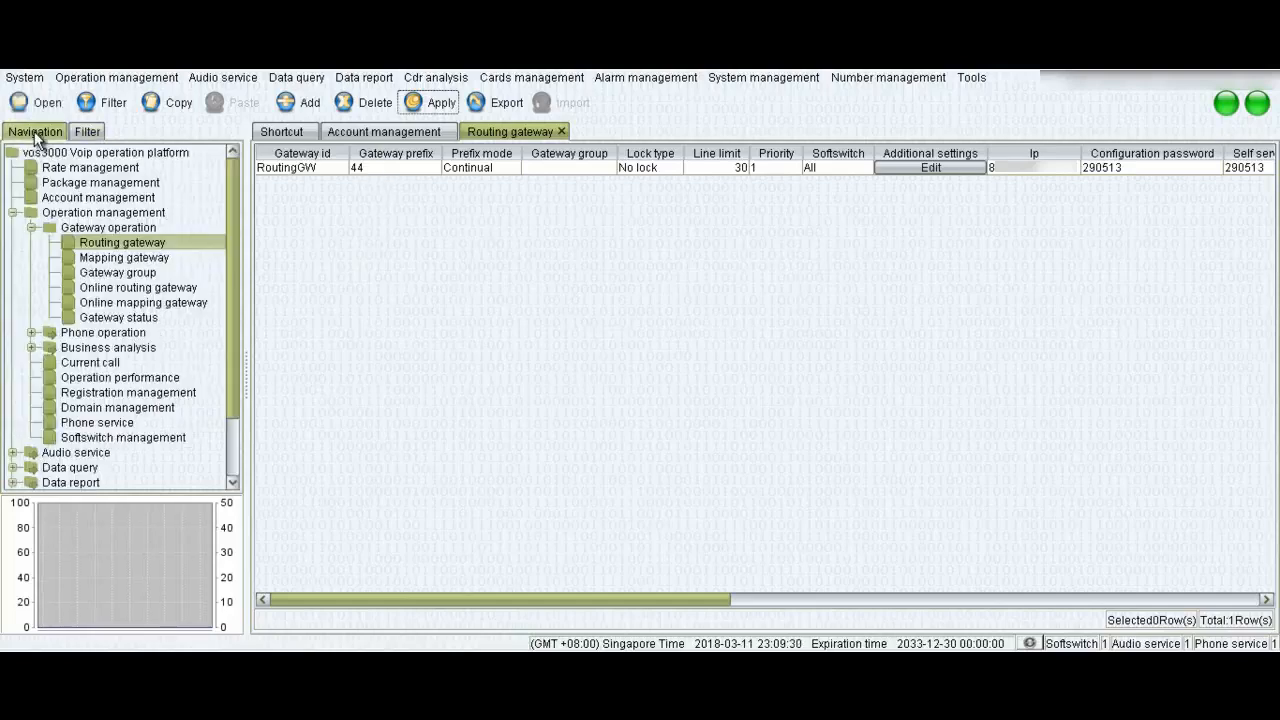
double_click(73, 169)
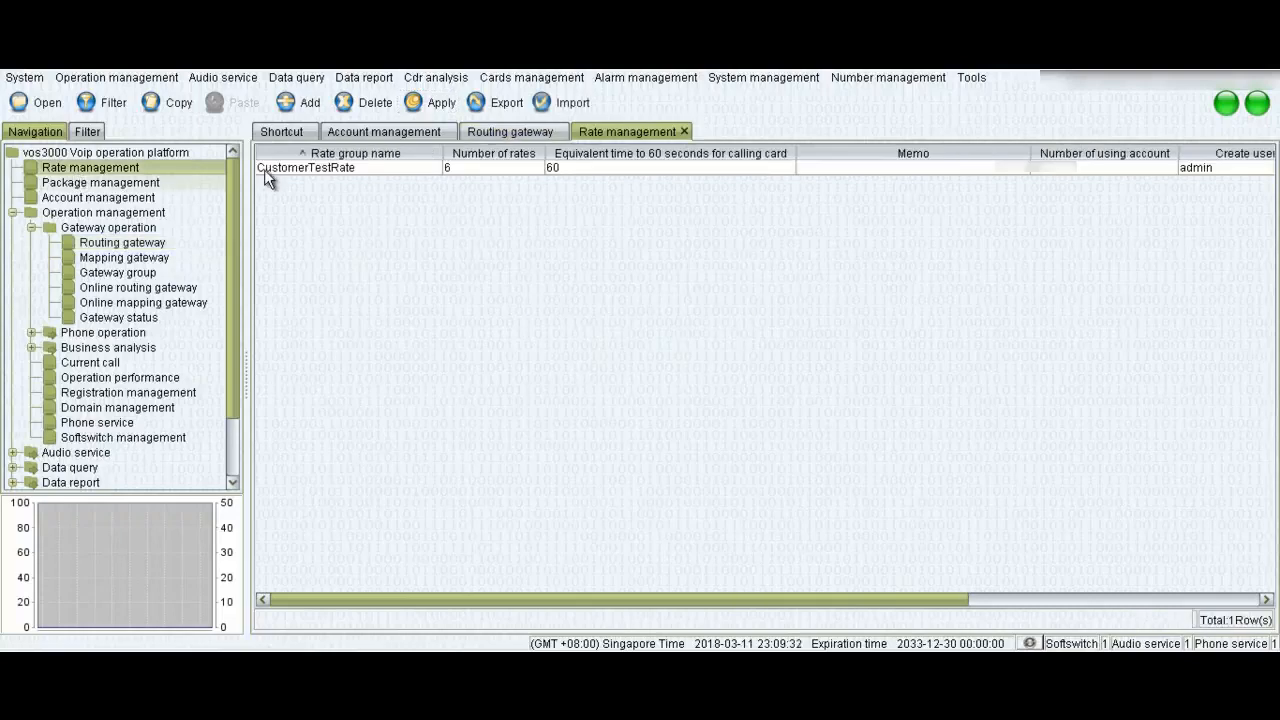
double_click(464, 170)
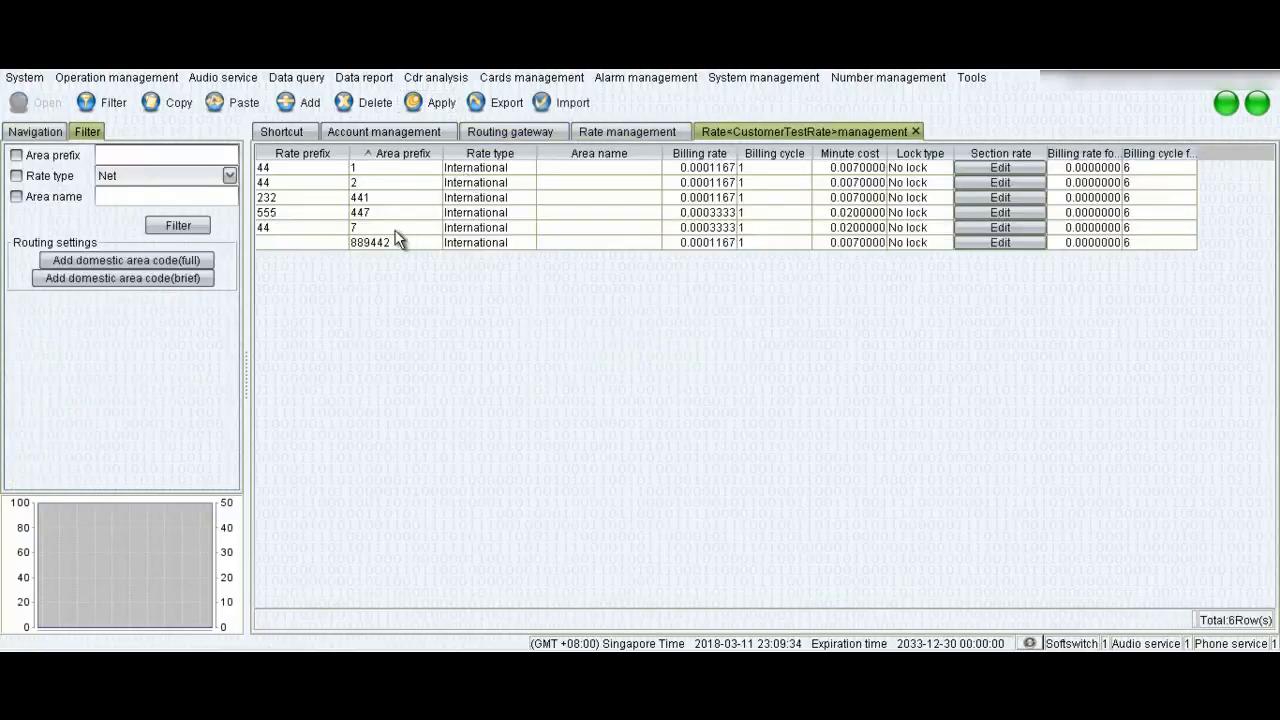
left_click(278, 213)
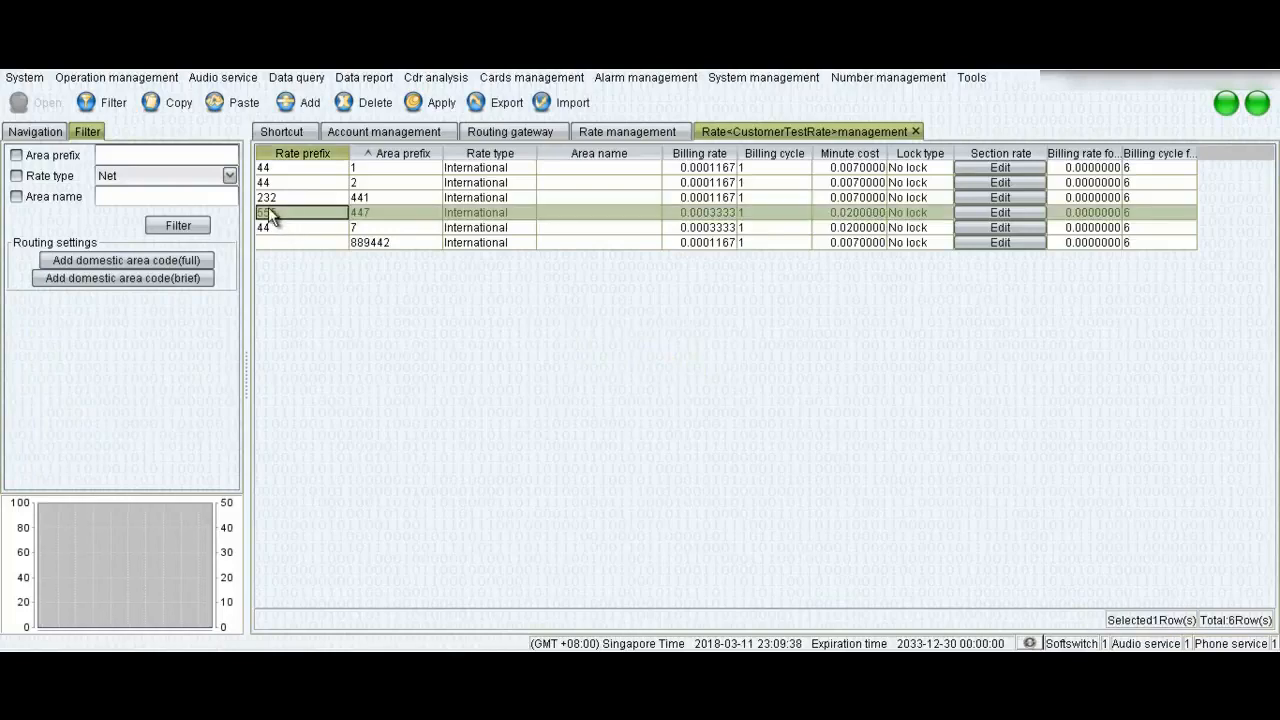
left_click(267, 199)
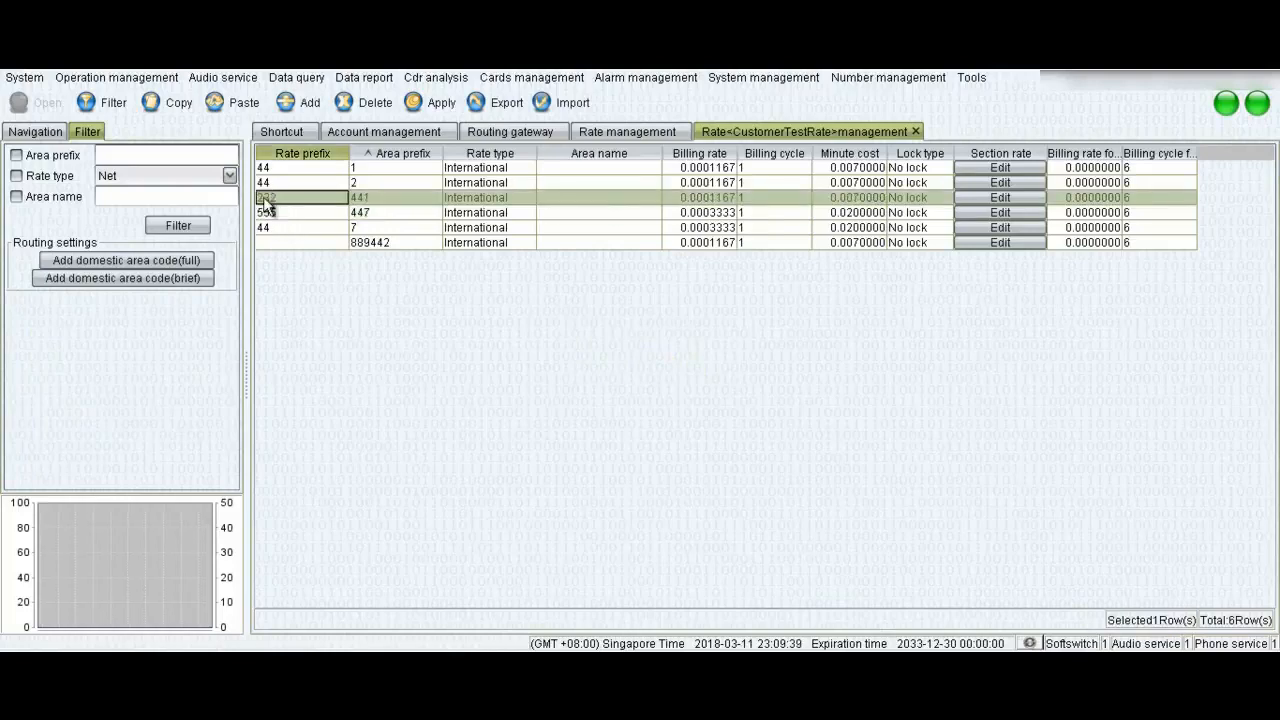
left_click(378, 243)
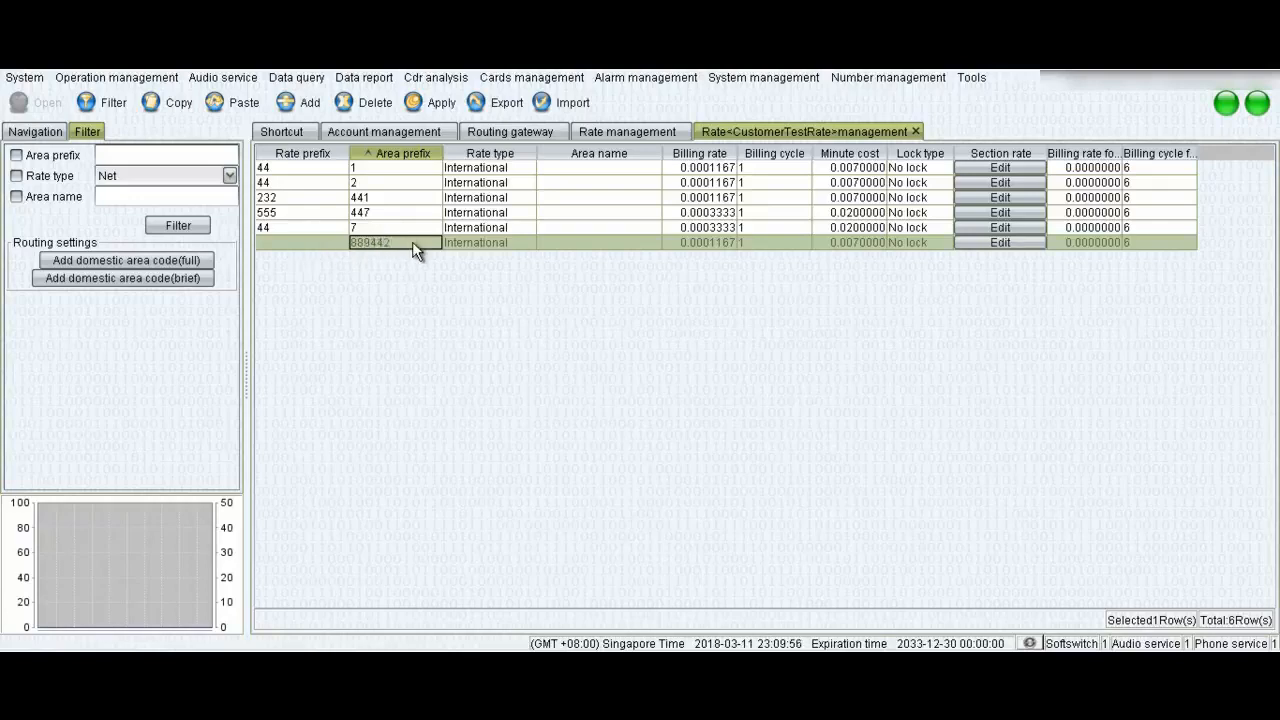
left_click(387, 227)
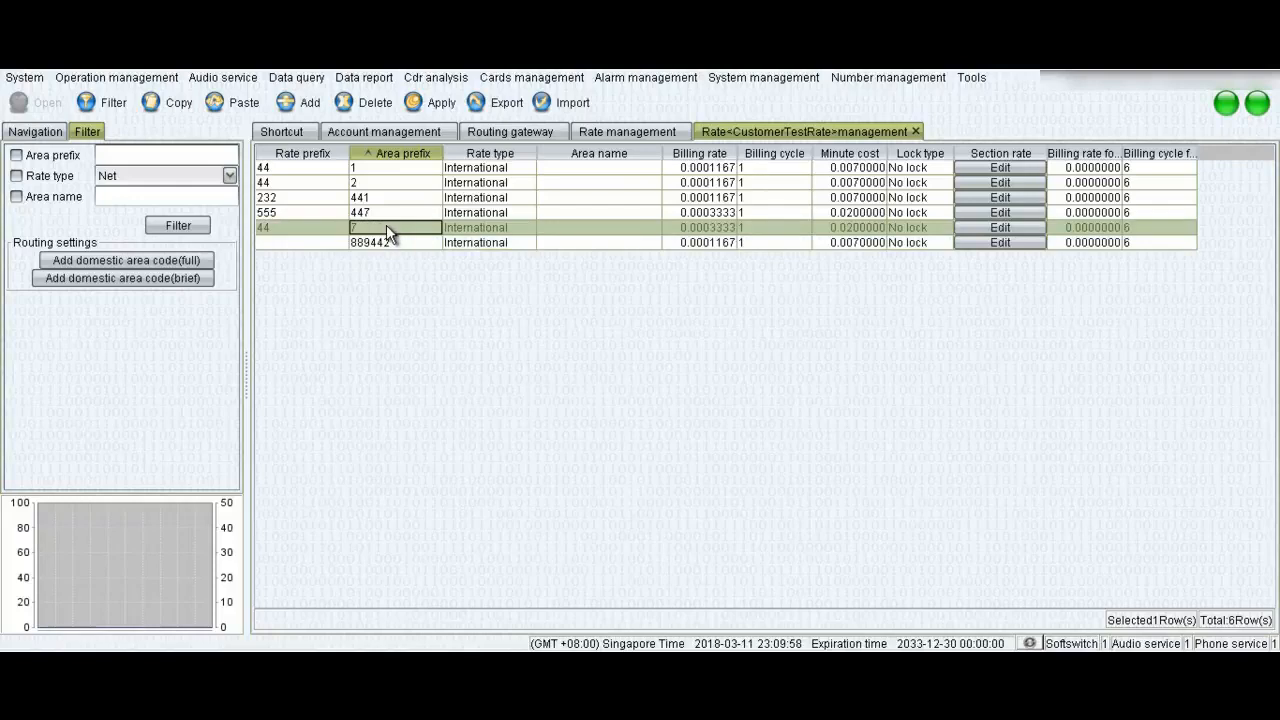
left_click(386, 243)
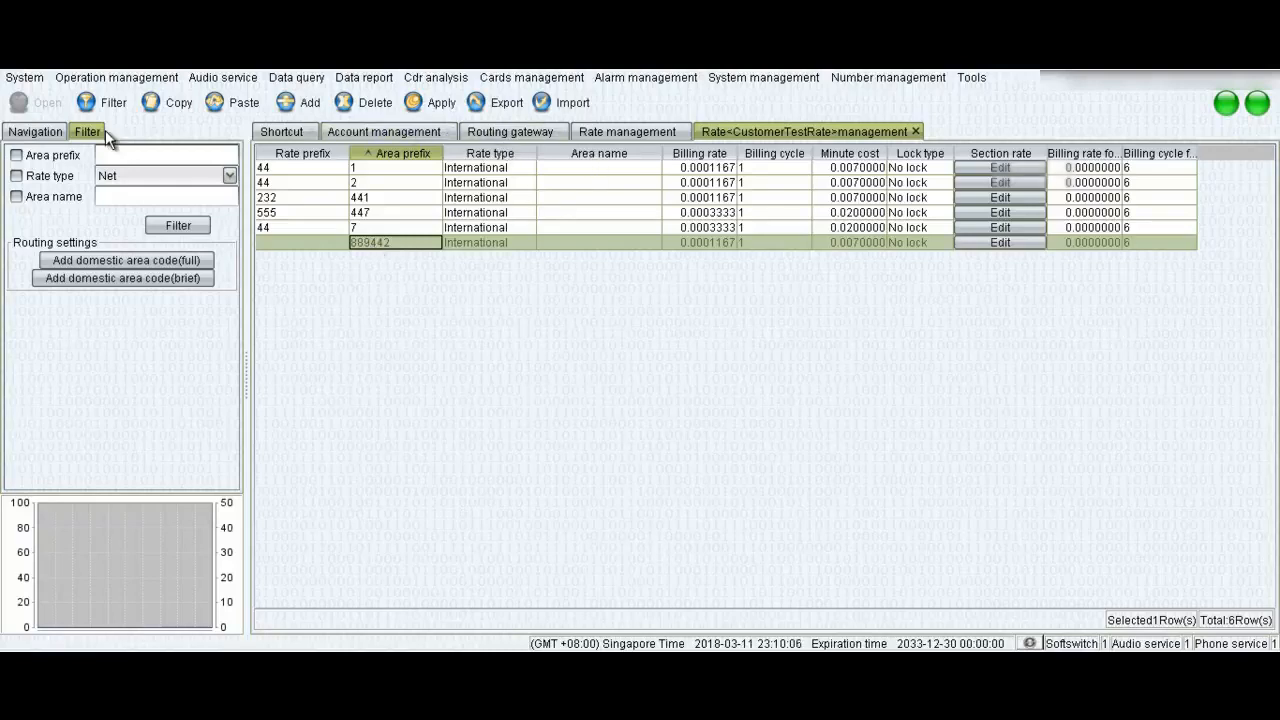
Return to the Routing gateway list and duplicate the RoutingGW entry.
left_click(34, 132)
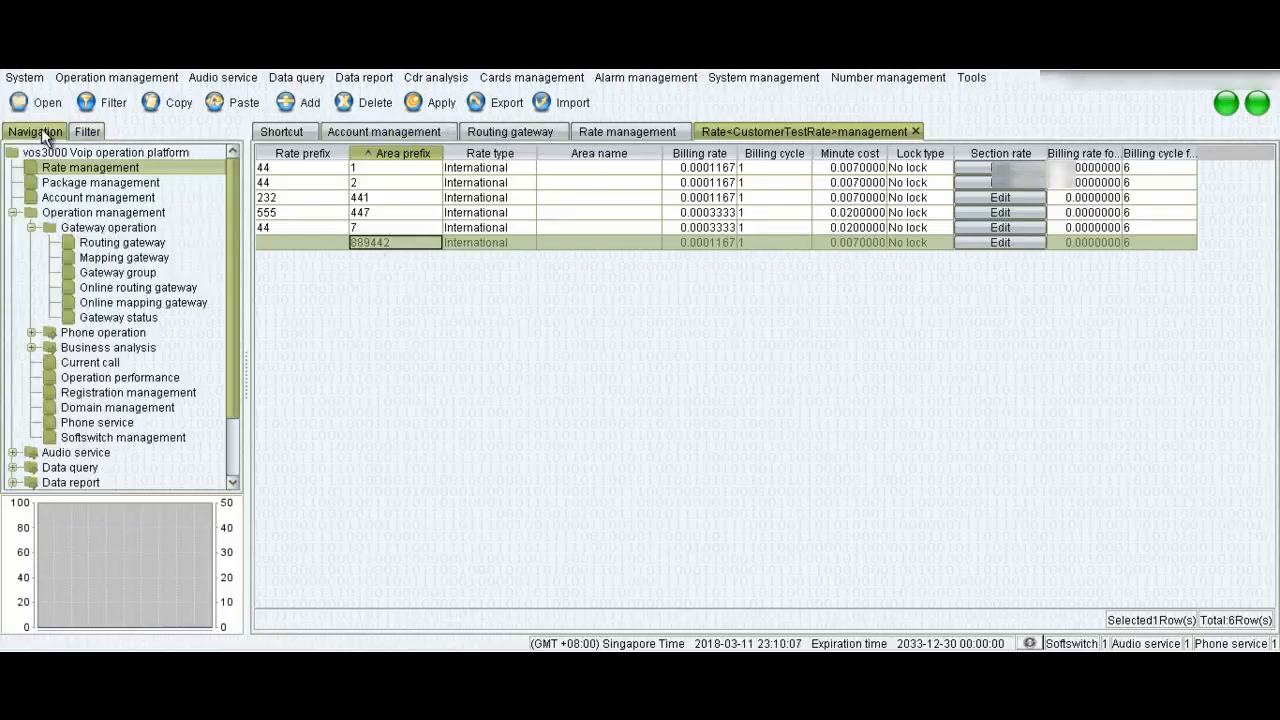
double_click(133, 243)
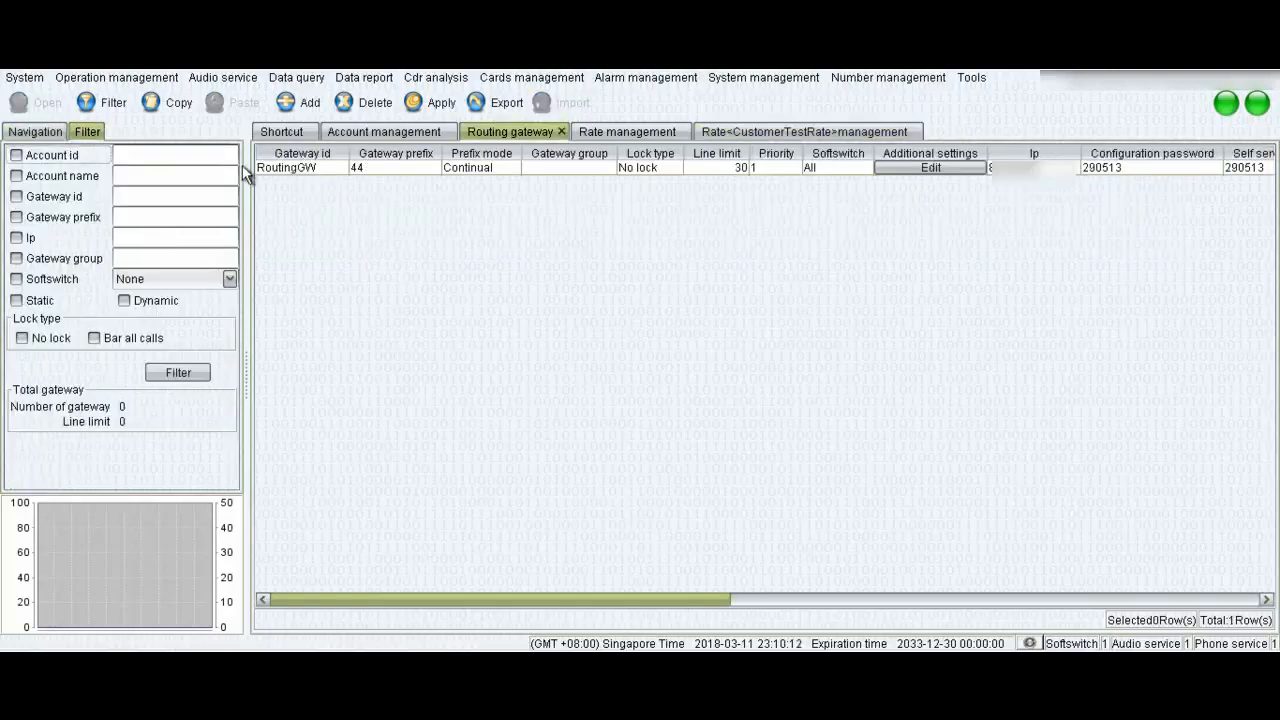
left_click(308, 167)
left_click(176, 102)
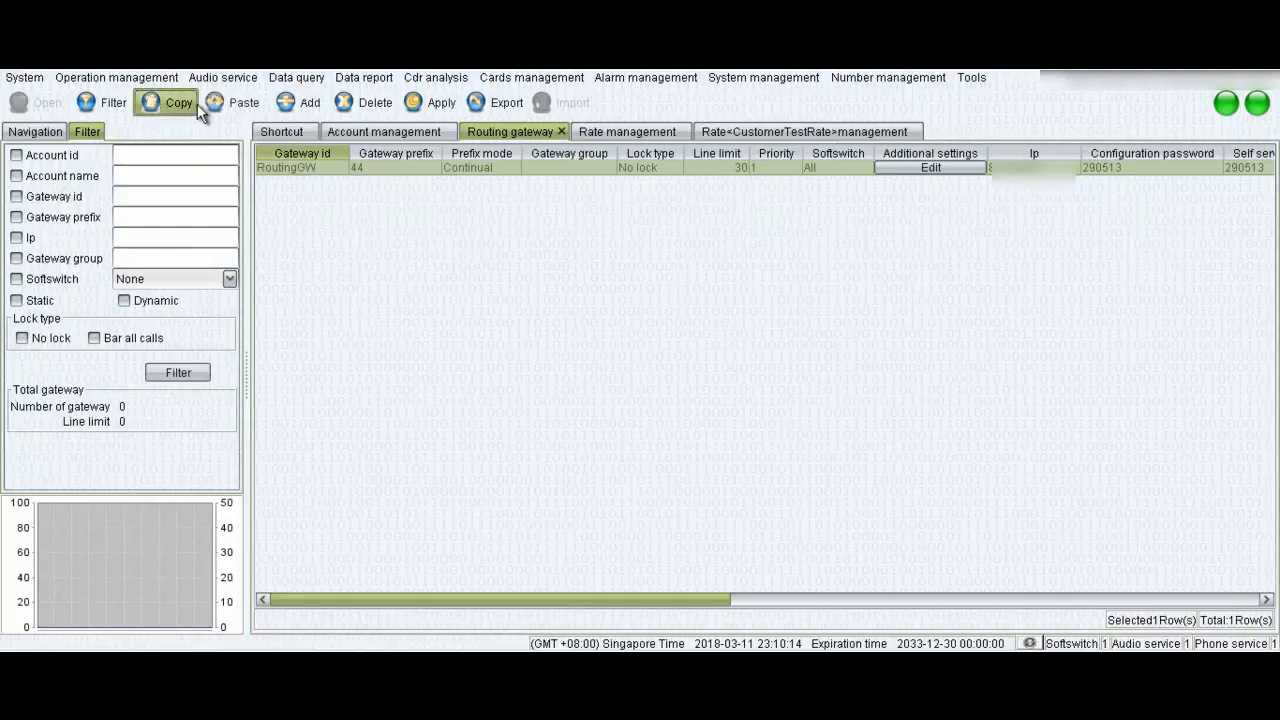
left_click(232, 102)
Set the duplicated gateway's number prefixes to 889 and 555.
double_click(380, 184)
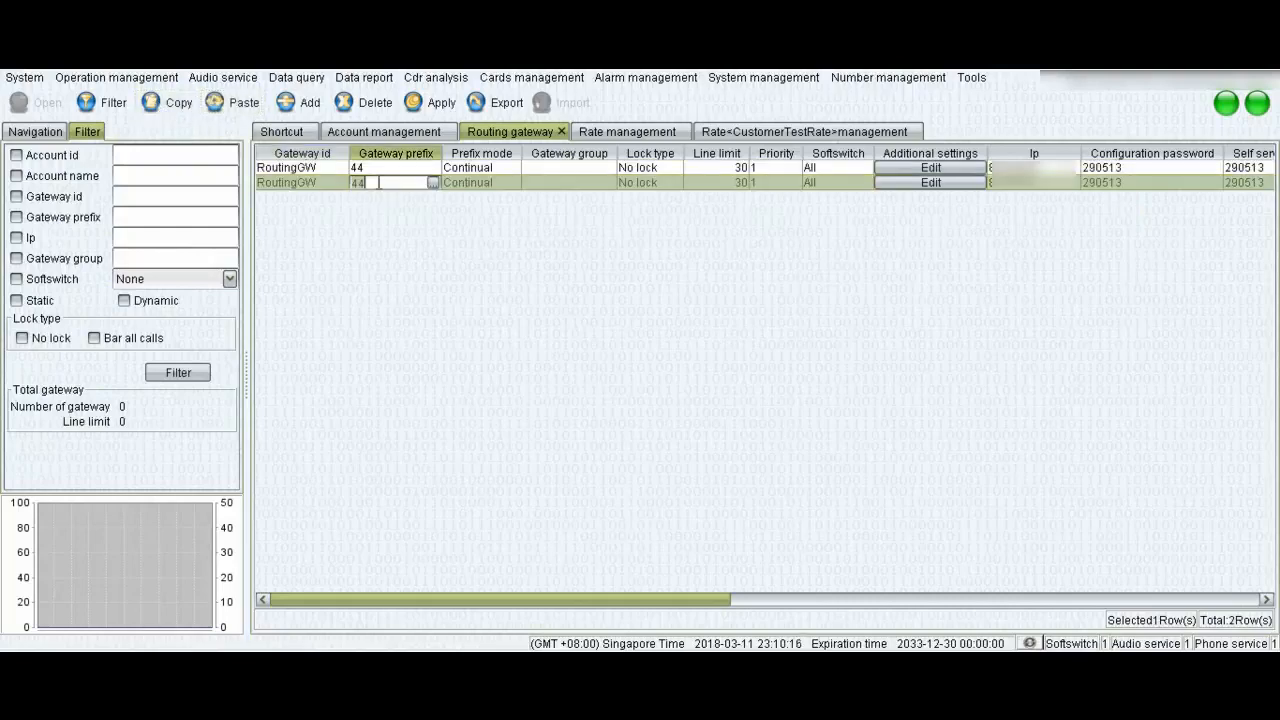
type("889")
left_click(433, 183)
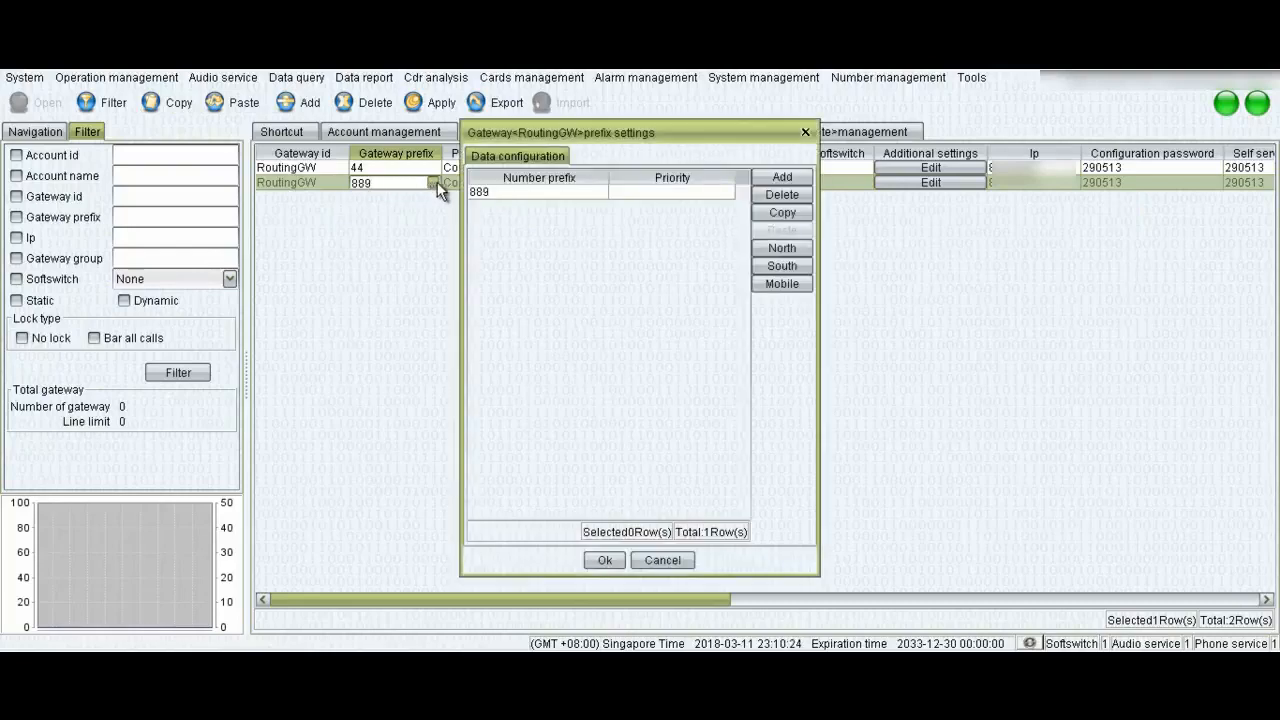
left_click(521, 192)
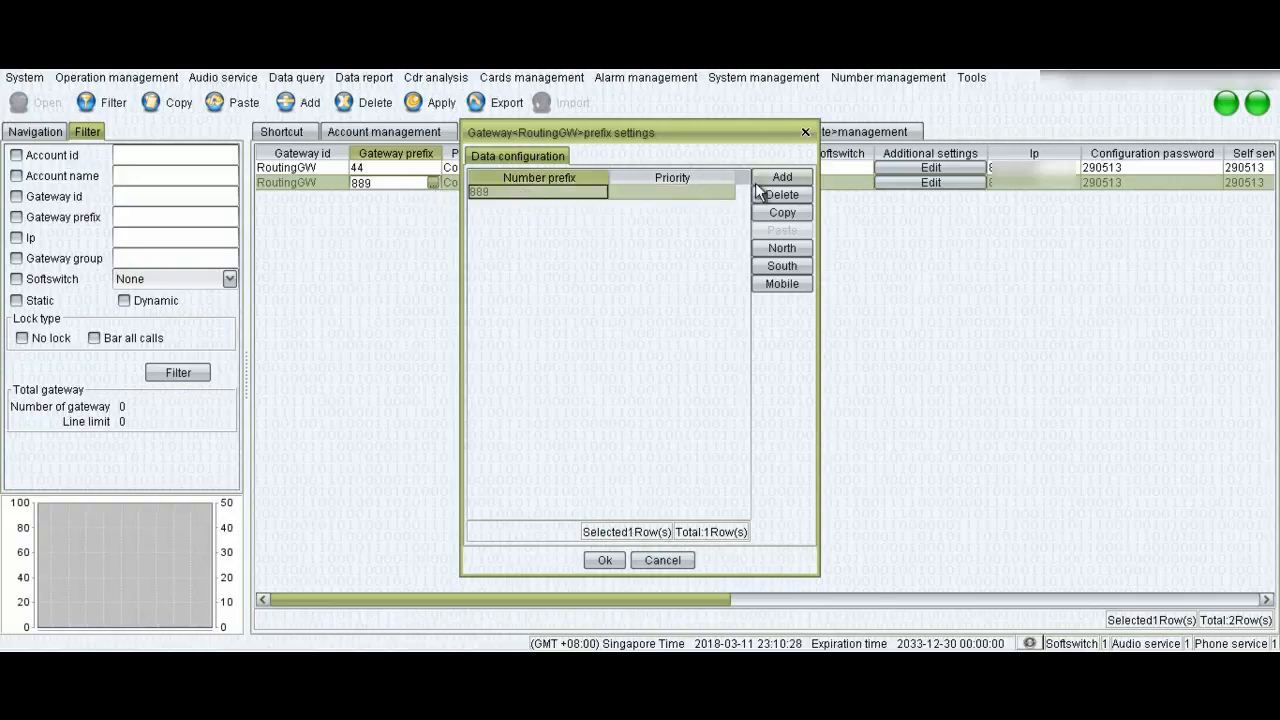
left_click(782, 178)
left_click(553, 207)
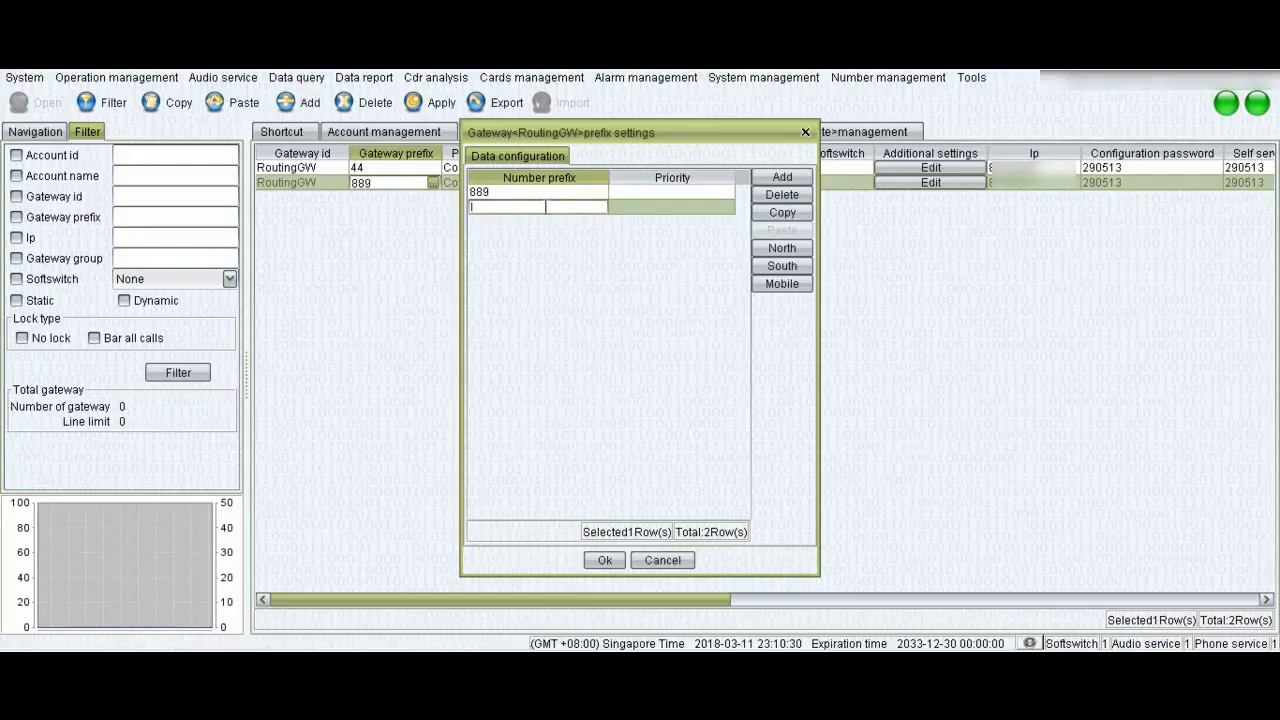
type("555")
left_click(604, 561)
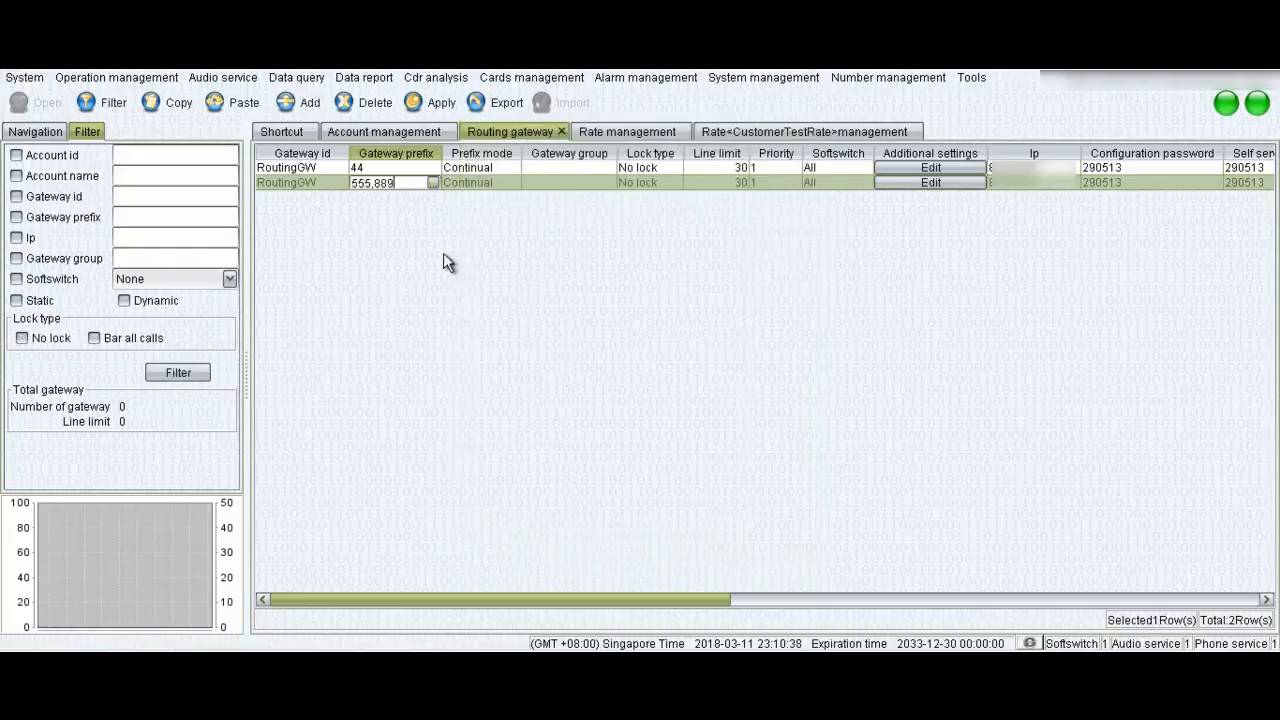
Rename the duplicated gateway as 2ndRoutingGW and apply it to the routing gateway list.
left_click(433, 107)
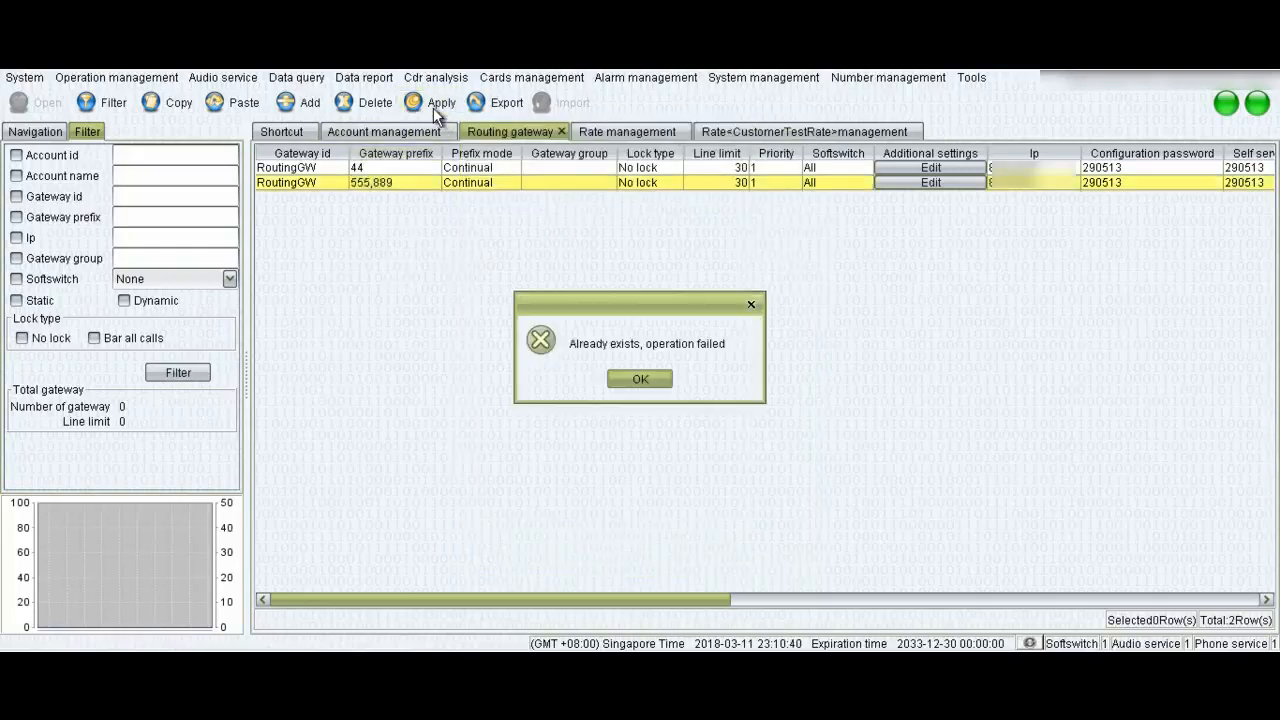
left_click(625, 378)
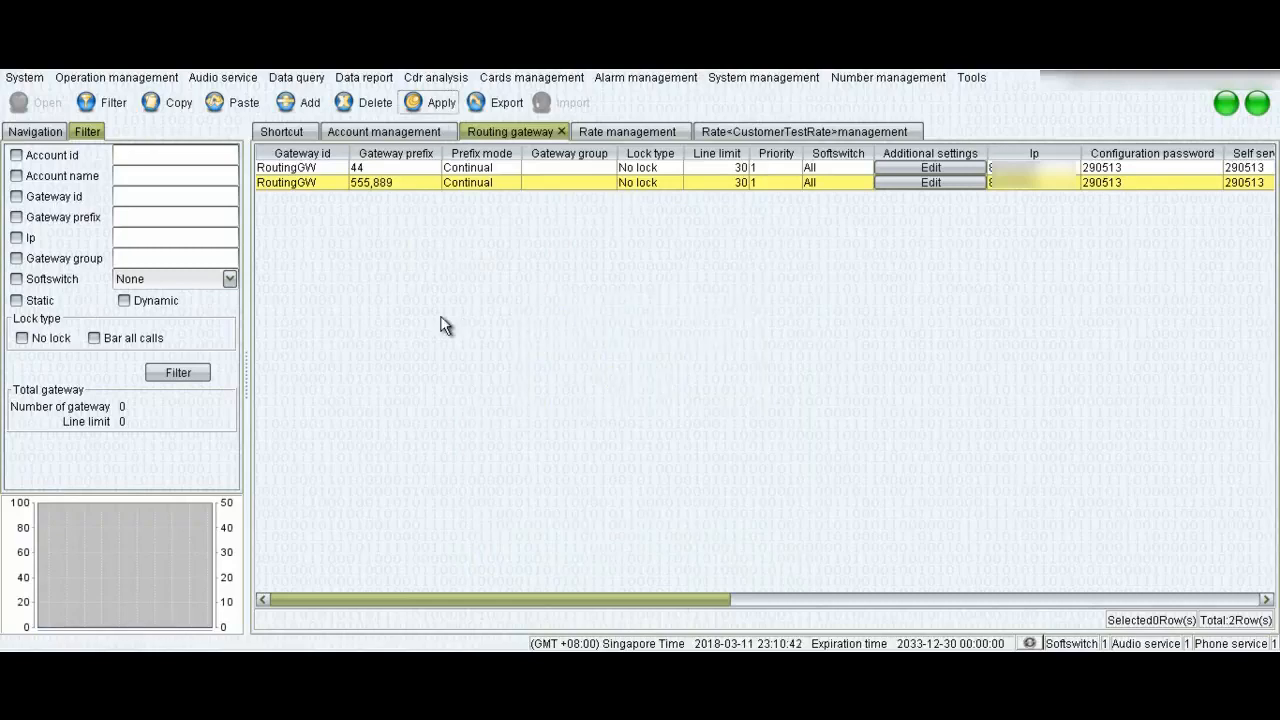
double_click(325, 187)
left_click_drag(336, 183, 258, 184)
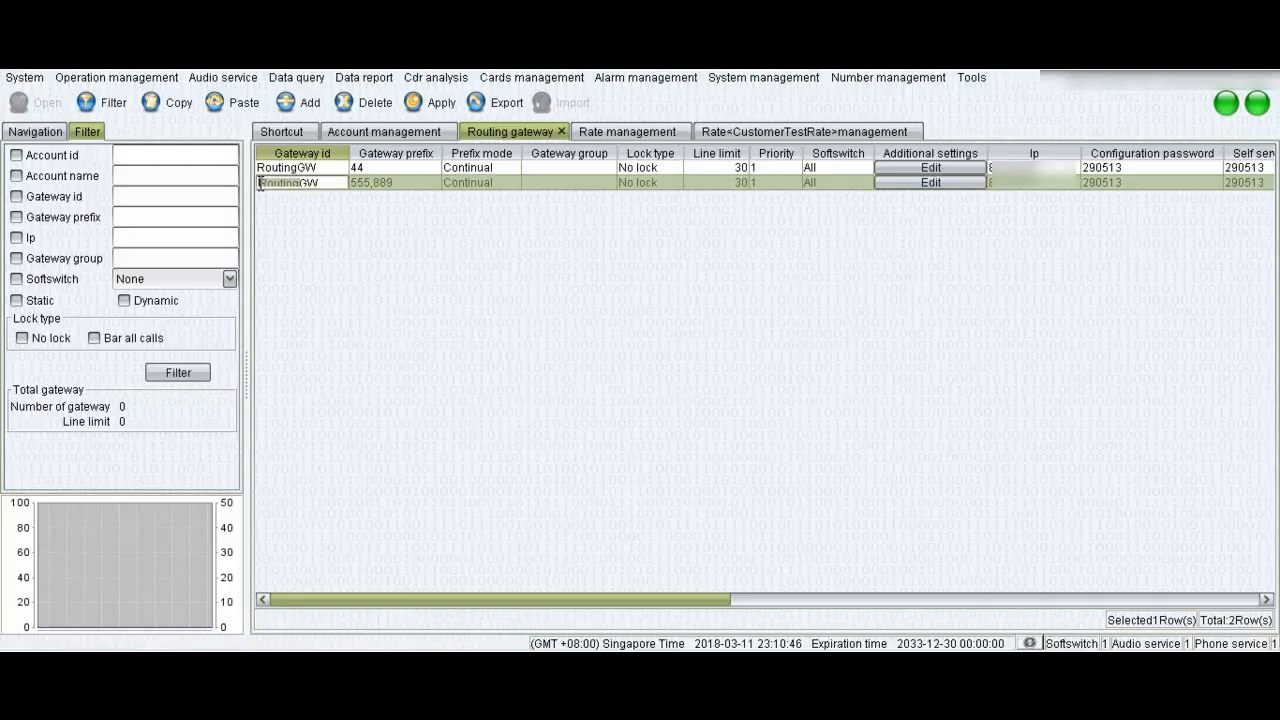
type("2nd")
left_click(432, 102)
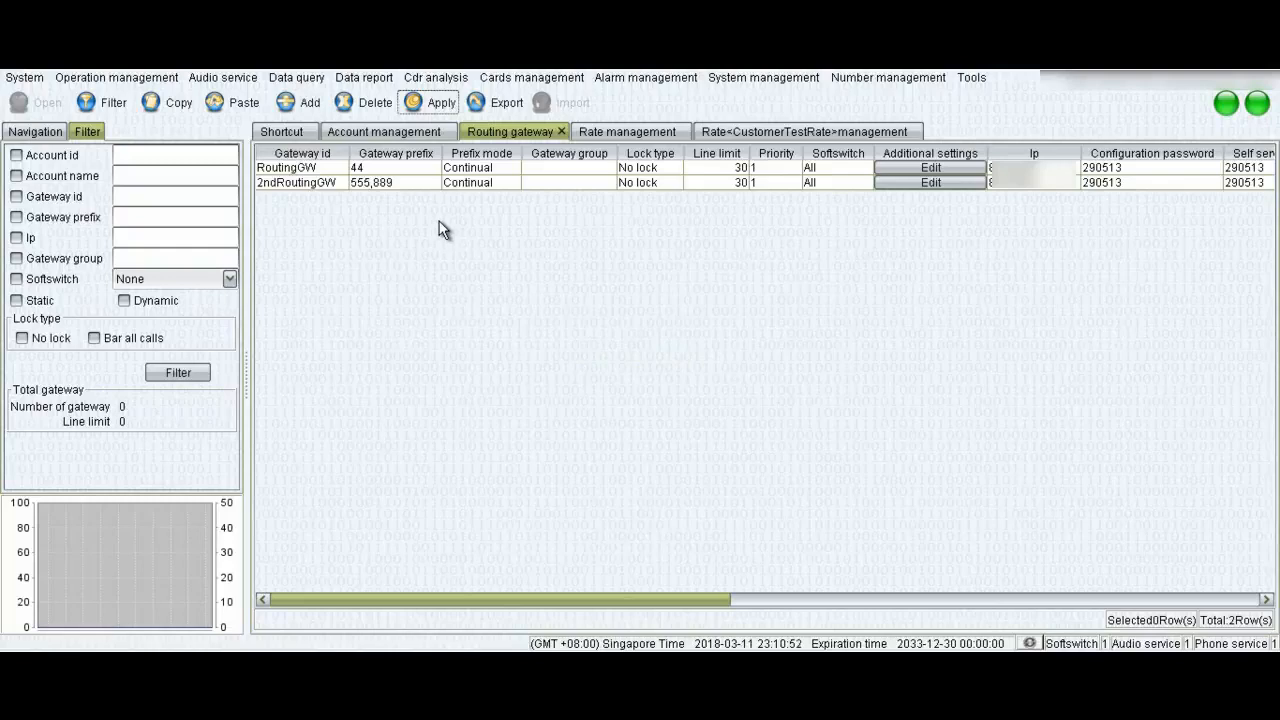
Change the IP of the 2ndRoutingGW gateway to 4.6.7.8 in its additional settings and apply the change.
left_click(954, 183)
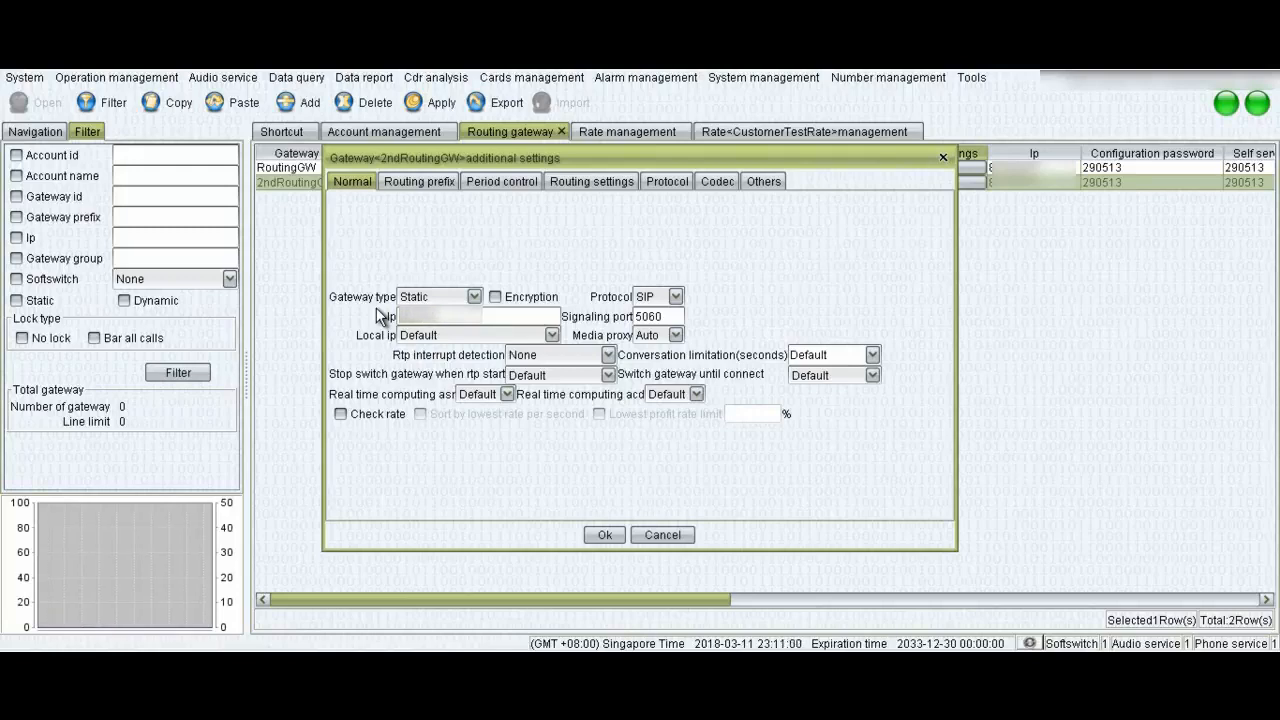
left_click(605, 536)
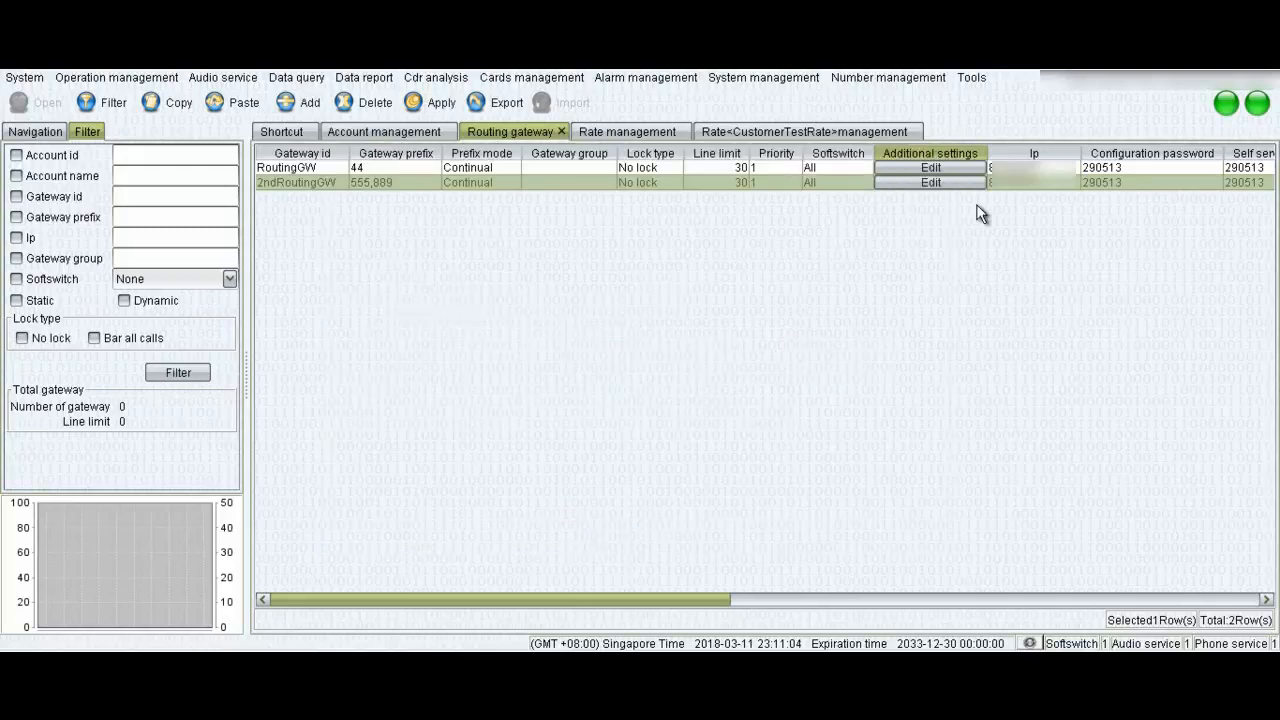
left_click(436, 103)
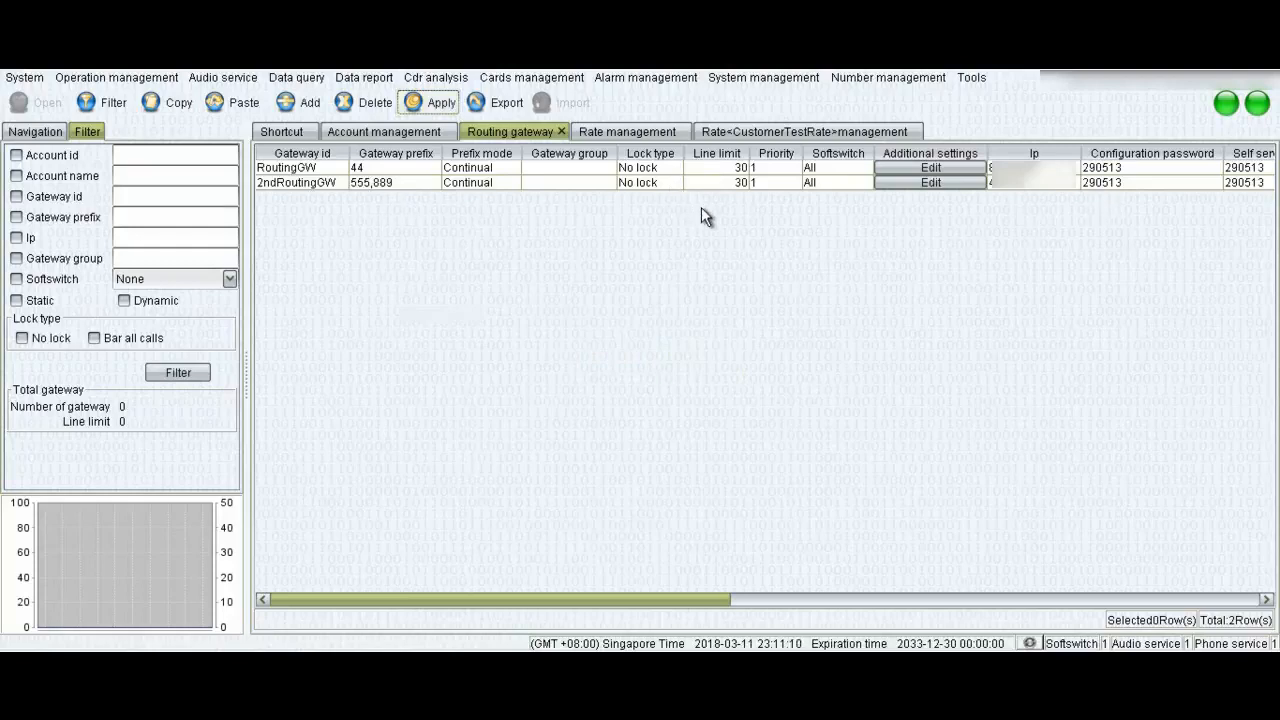
Add a routing callee rewrite rule to 2ndRoutingGW with initial prefix 889 and destination prefix 0044.
left_click(399, 184)
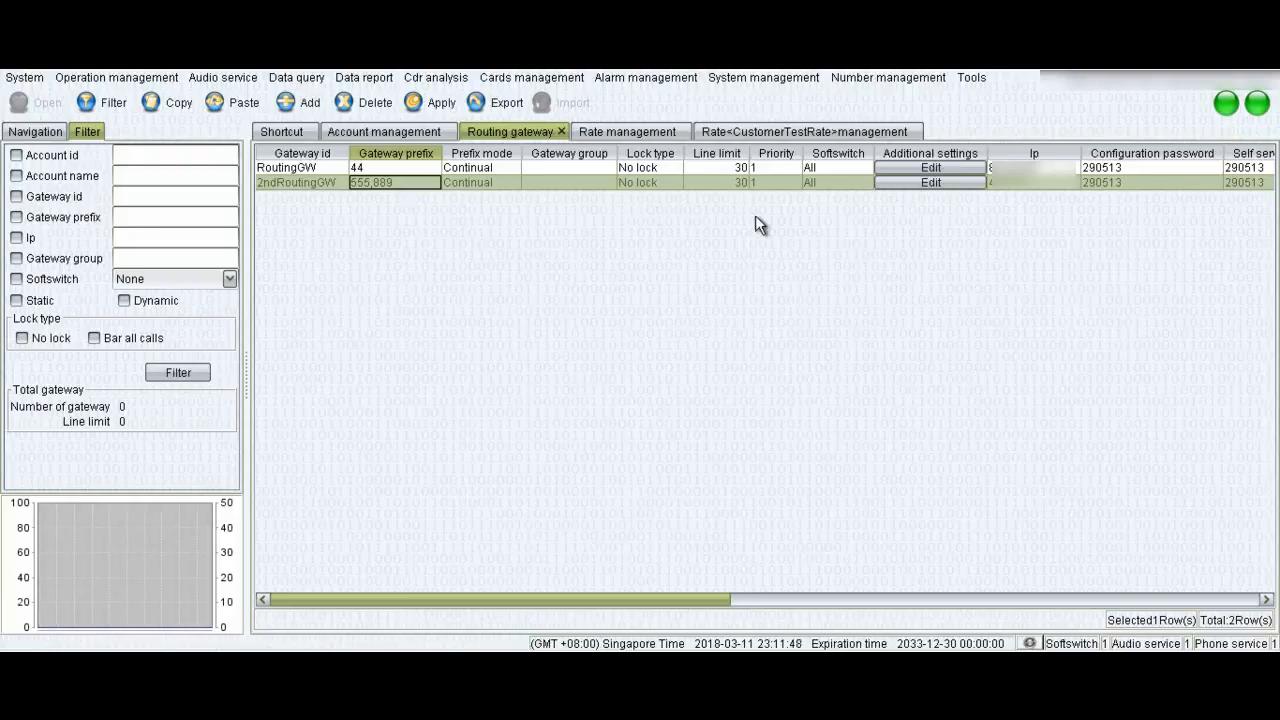
left_click(915, 184)
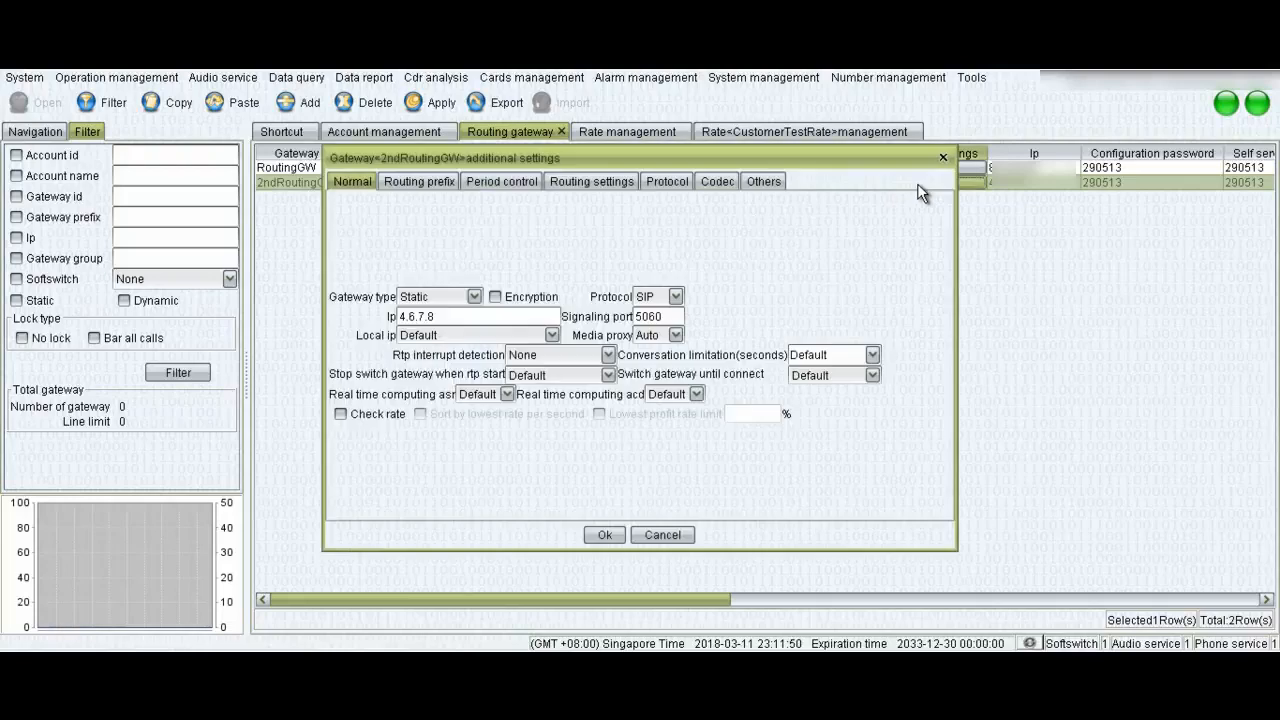
left_click(428, 184)
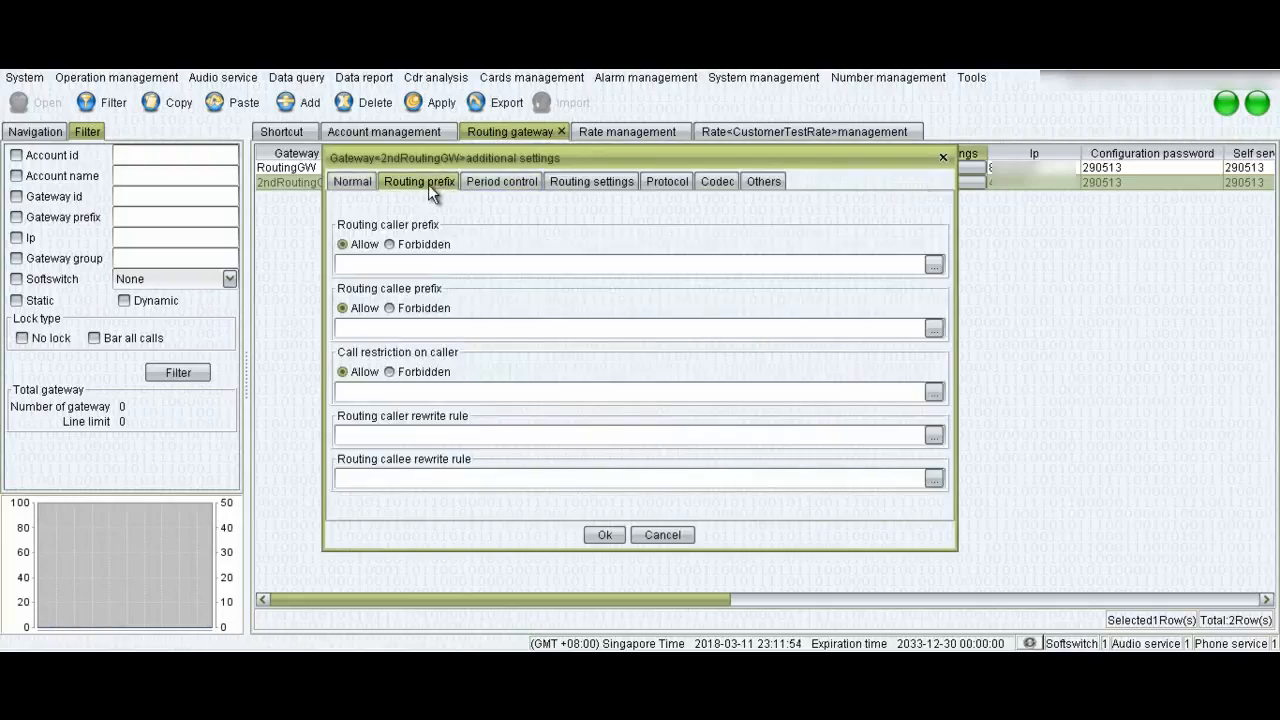
left_click(426, 477)
left_click(933, 478)
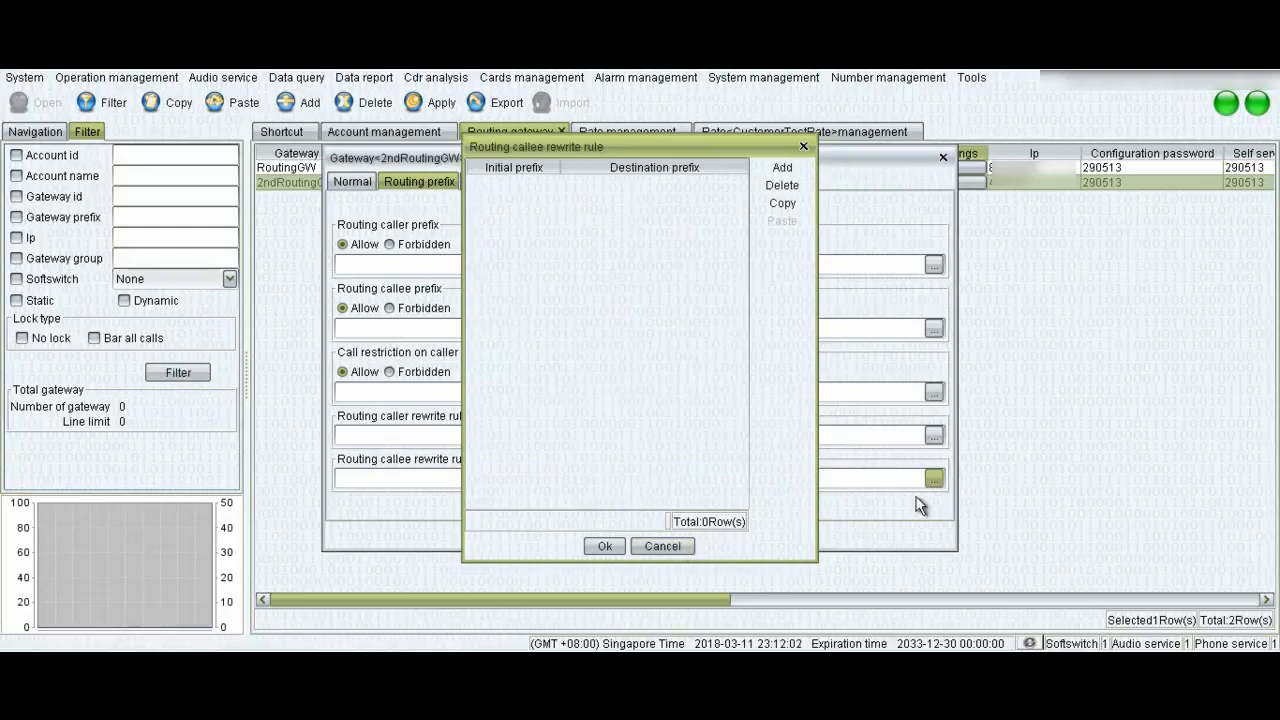
left_click(782, 168)
double_click(533, 183)
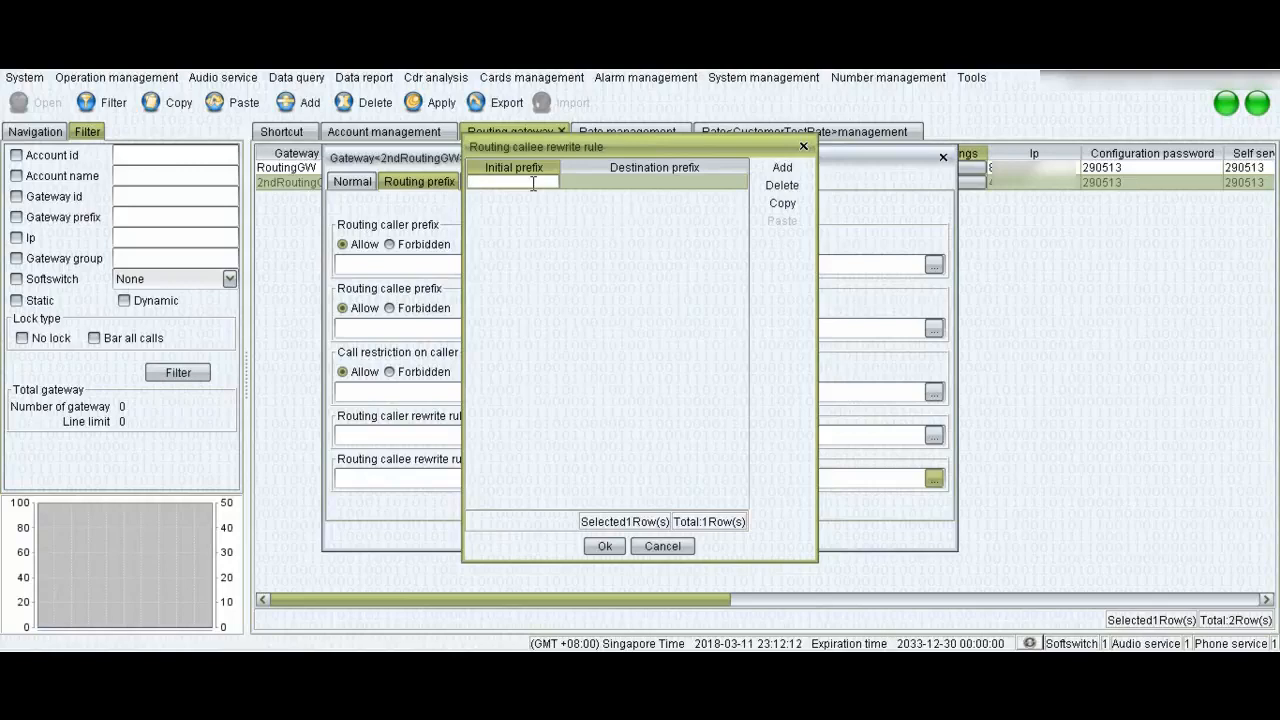
type("889")
left_click(609, 180)
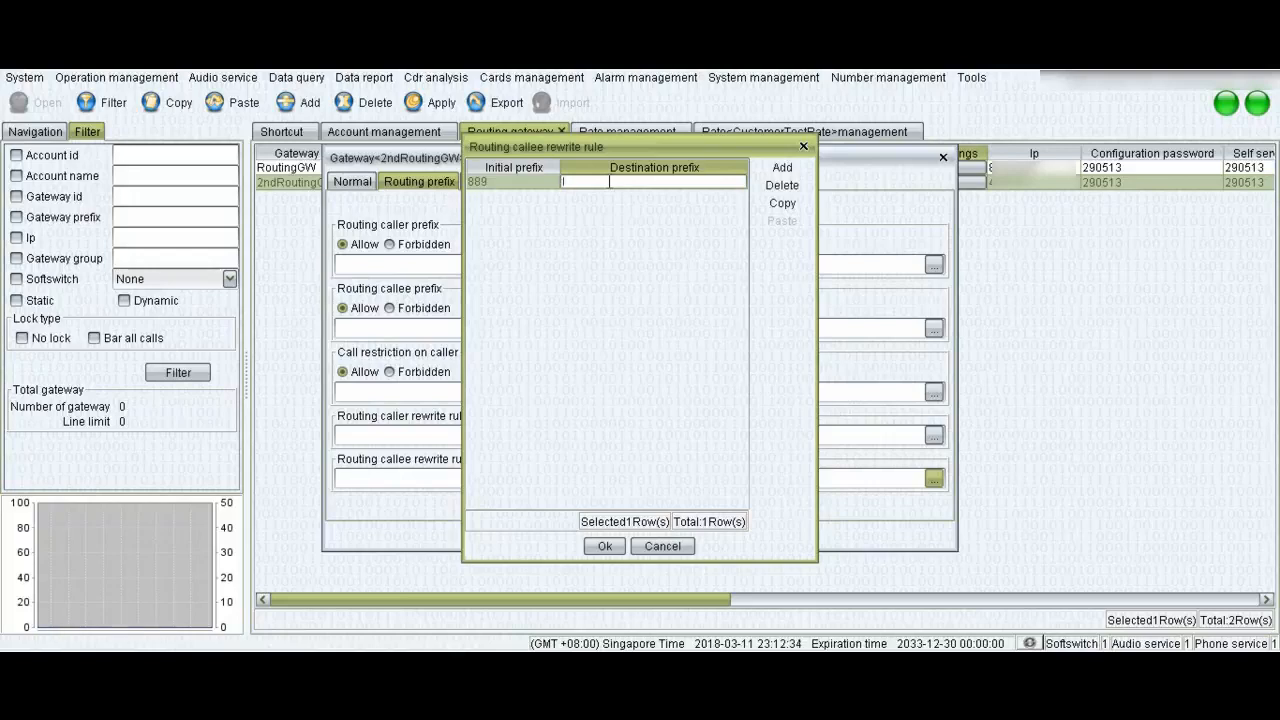
type("00")
type("1")
type("44")
Extend the callee rewrite rule's initial prefix to 88944 and move the rule dialog clear of the gateway settings.
double_click(520, 182)
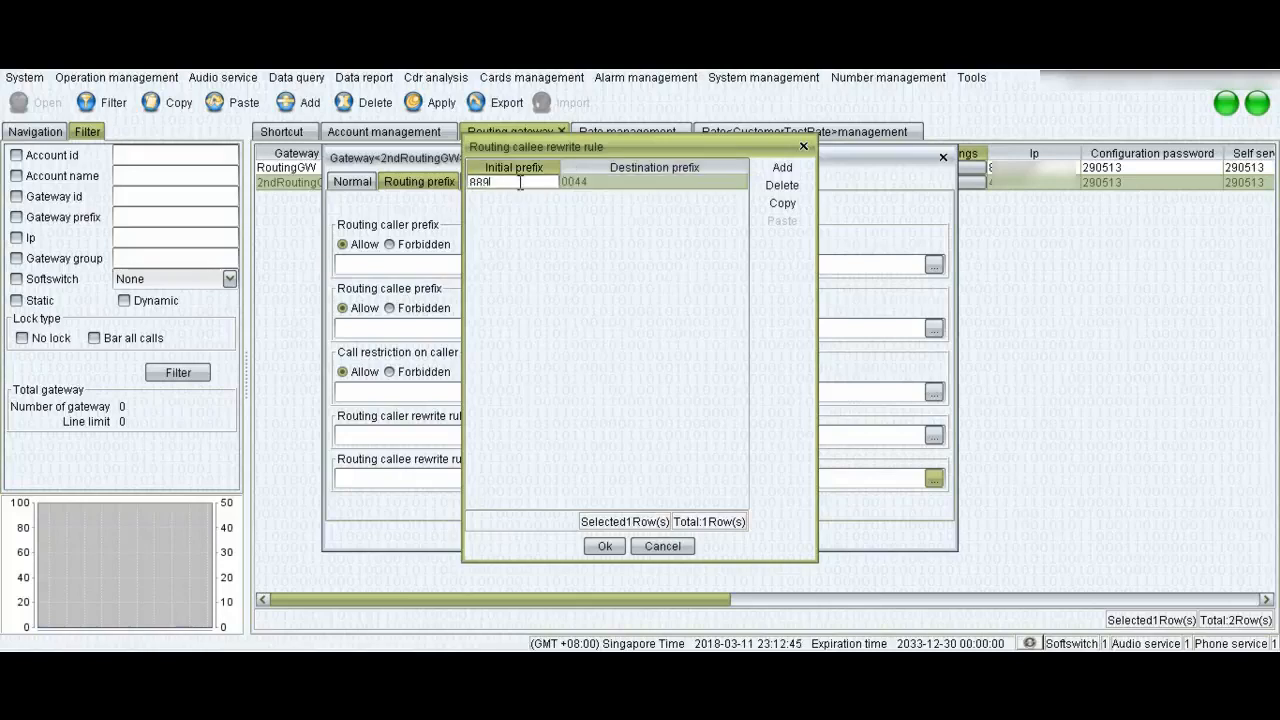
double_click(593, 181)
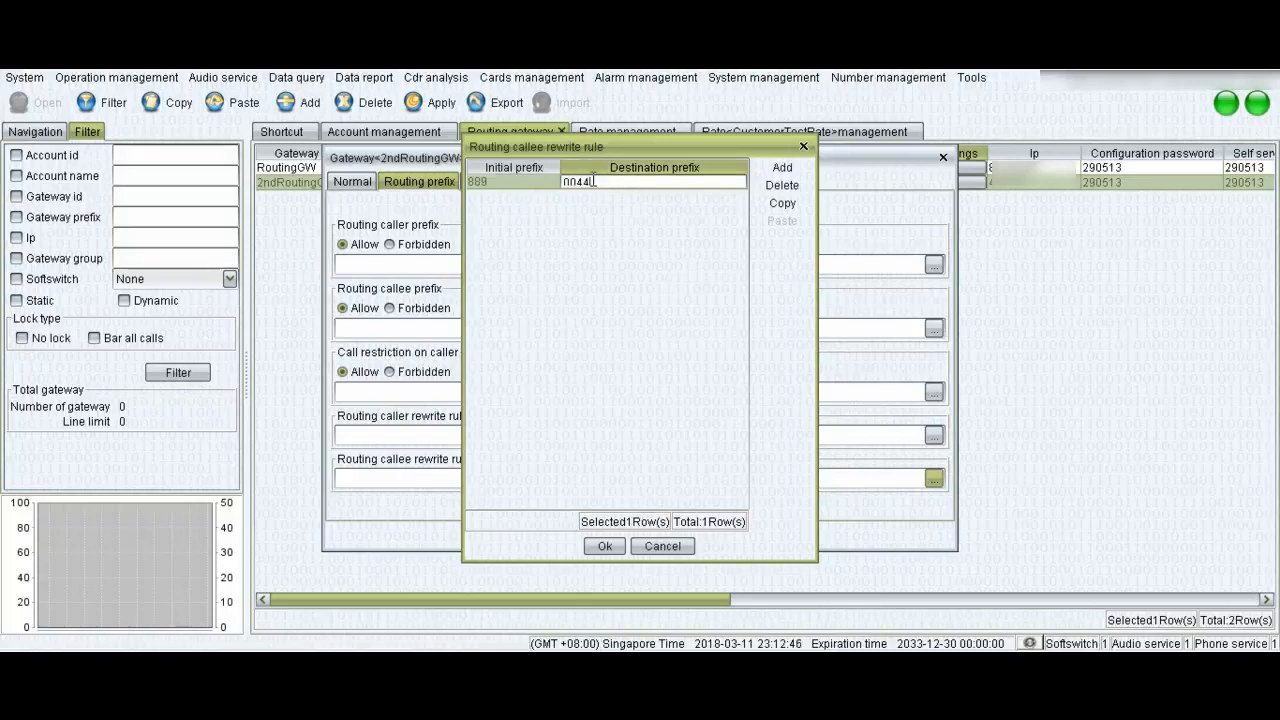
double_click(530, 180)
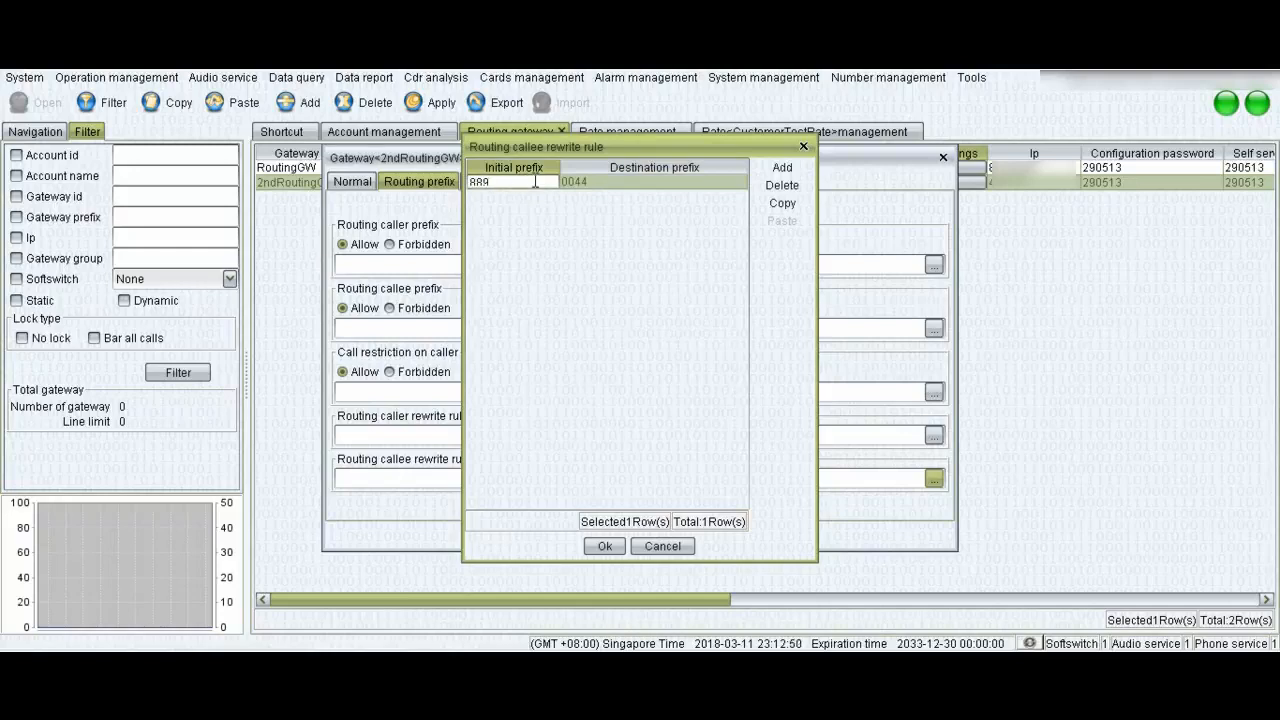
type("44")
left_click_drag(515, 182, 465, 183)
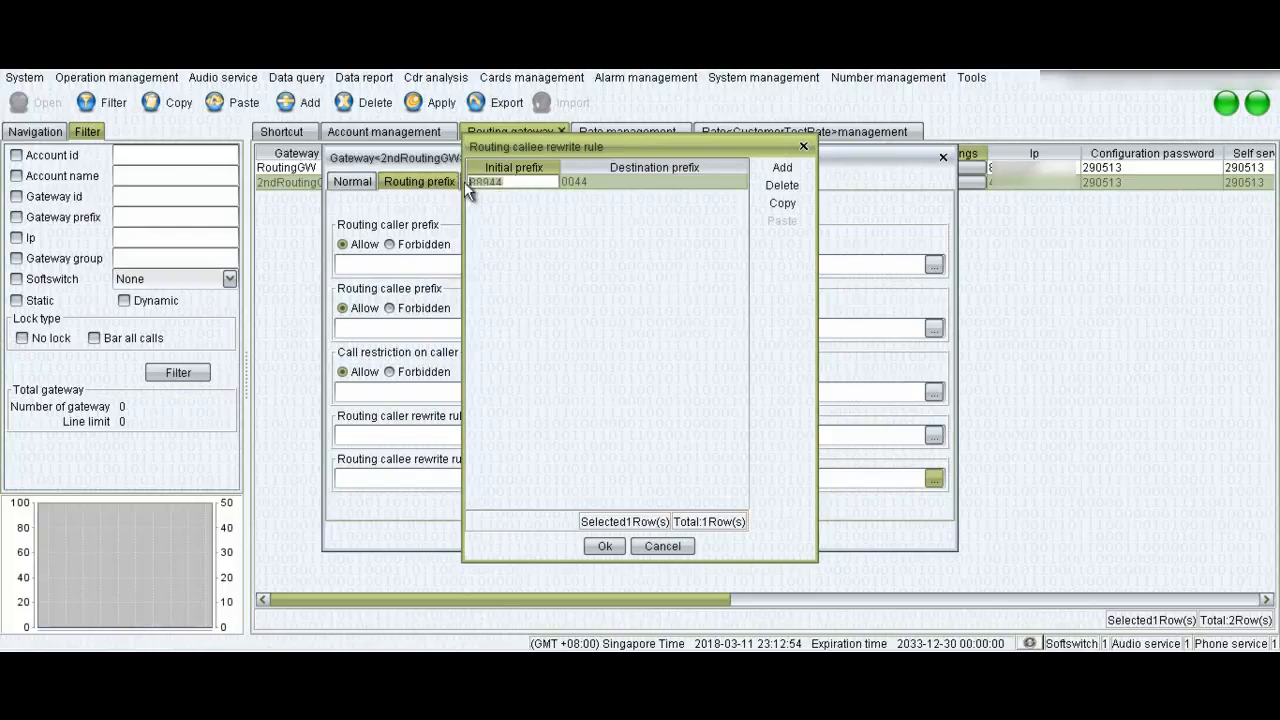
double_click(583, 185)
left_click_drag(594, 183, 882, 147)
left_click(602, 183)
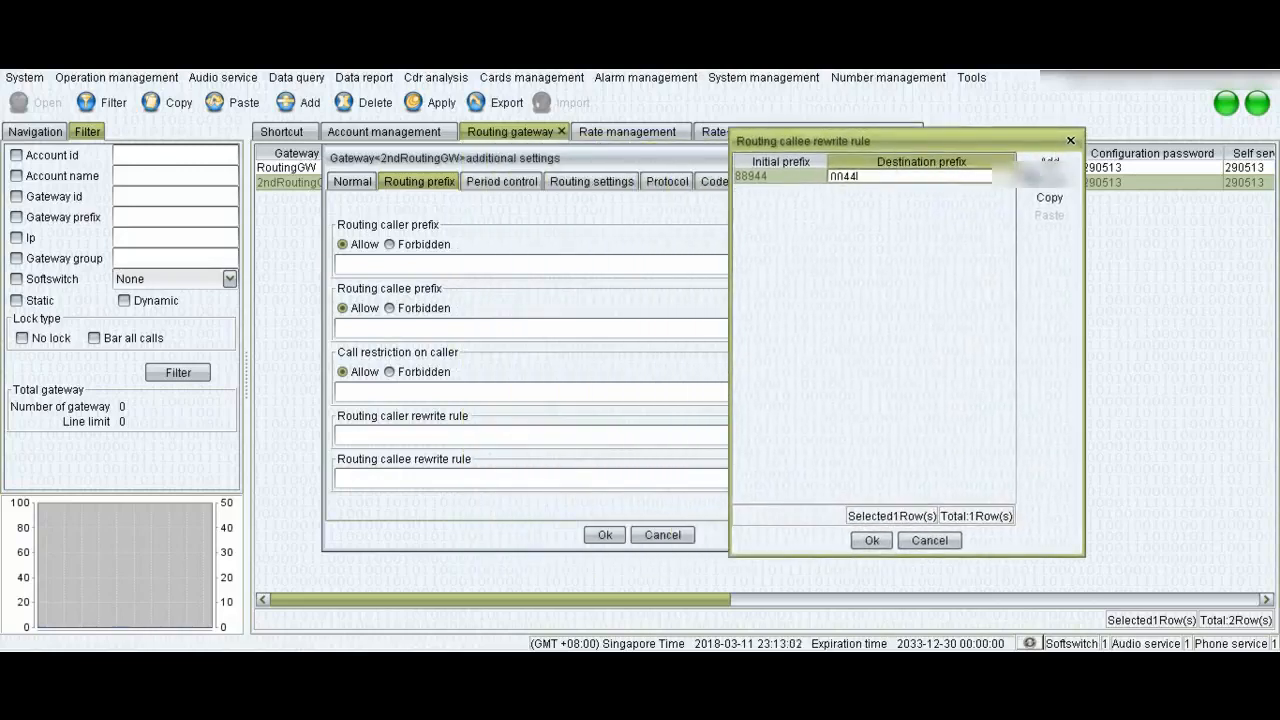
Add a second callee rewrite rule with initial prefix 55544 and destination prefix 0044.
left_click(1049, 162)
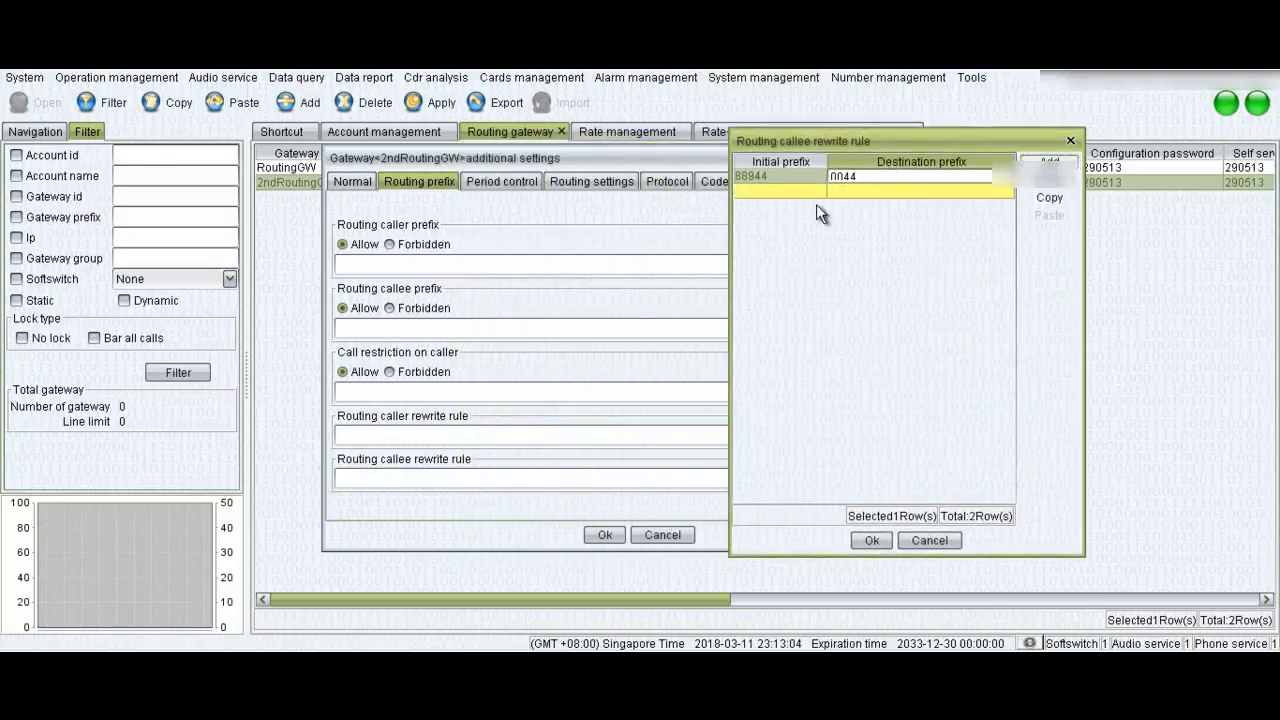
double_click(769, 190)
type("55544")
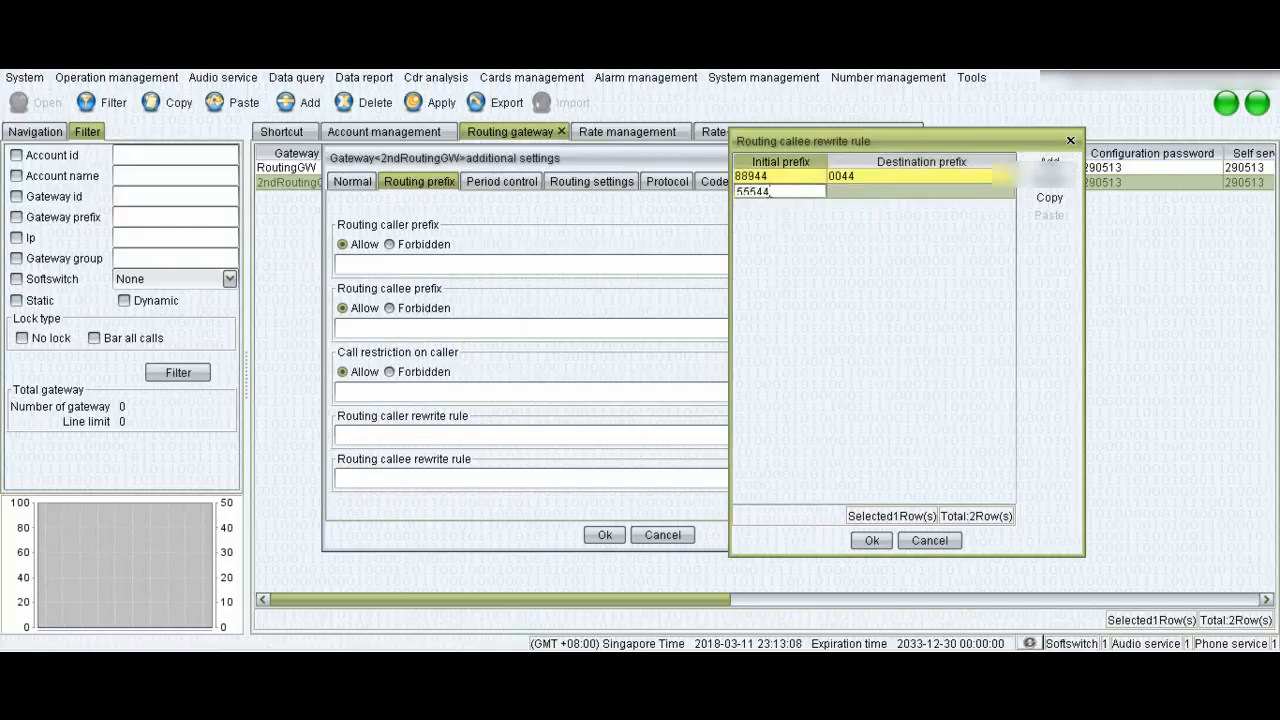
double_click(856, 190)
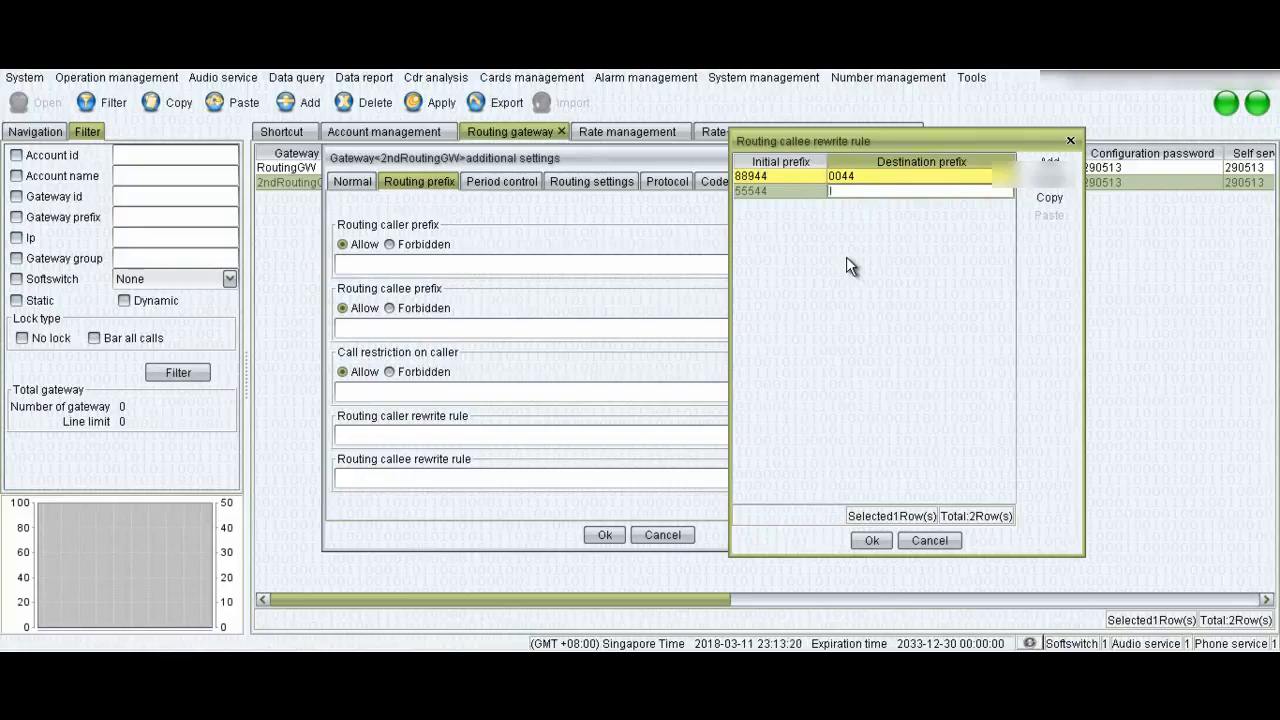
type("001")
type("44")
left_click(775, 187)
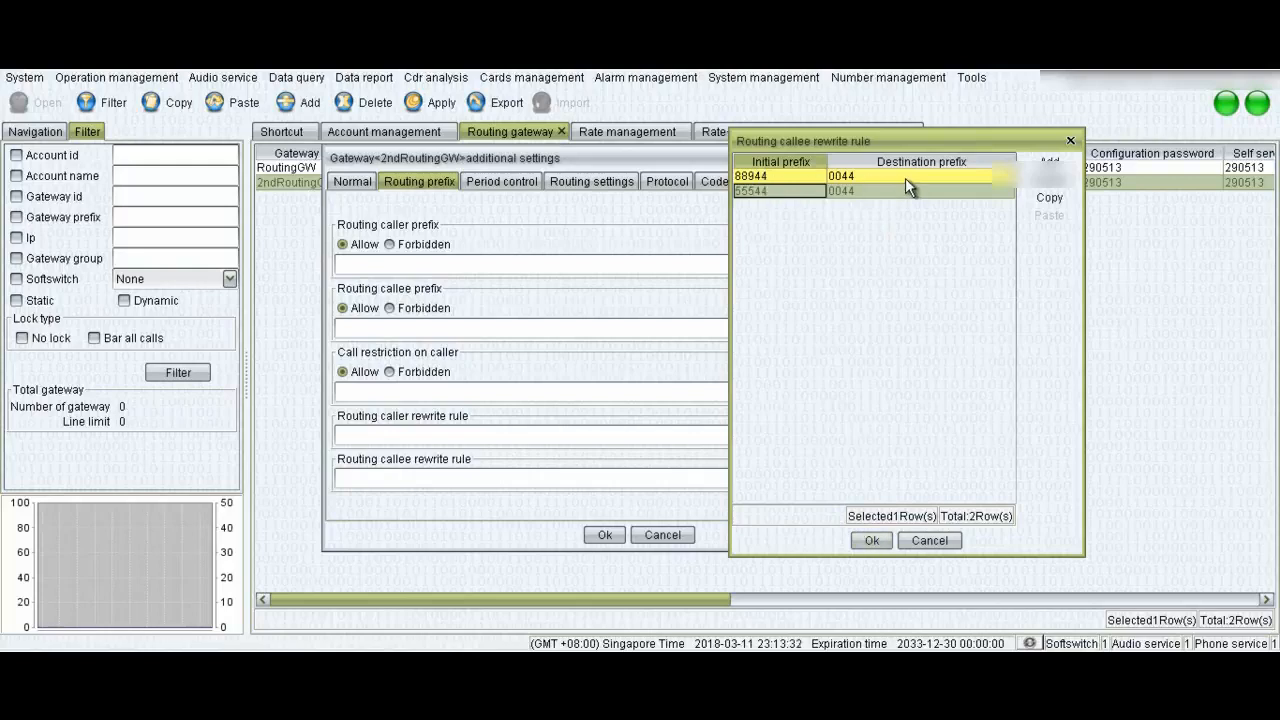
Accept the rewrite rules and the gateway's additional settings, and apply them to the routing gateway list.
left_click(875, 535)
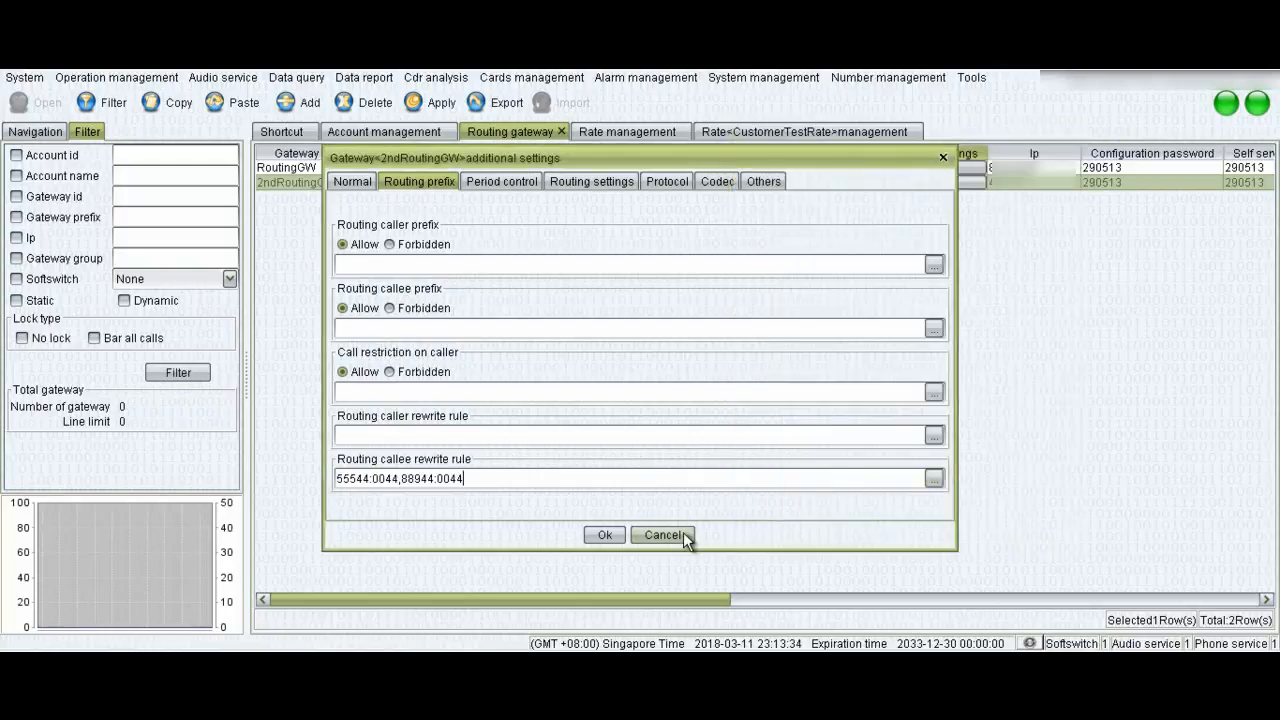
left_click(605, 536)
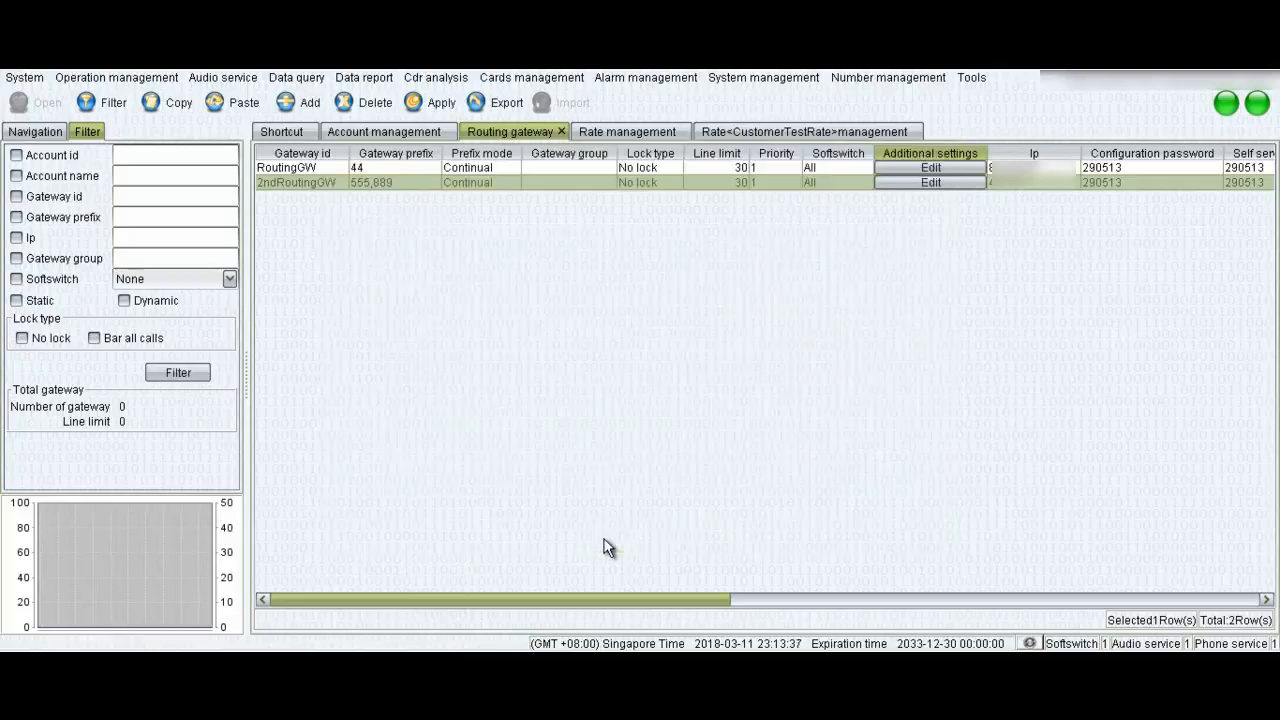
left_click(439, 104)
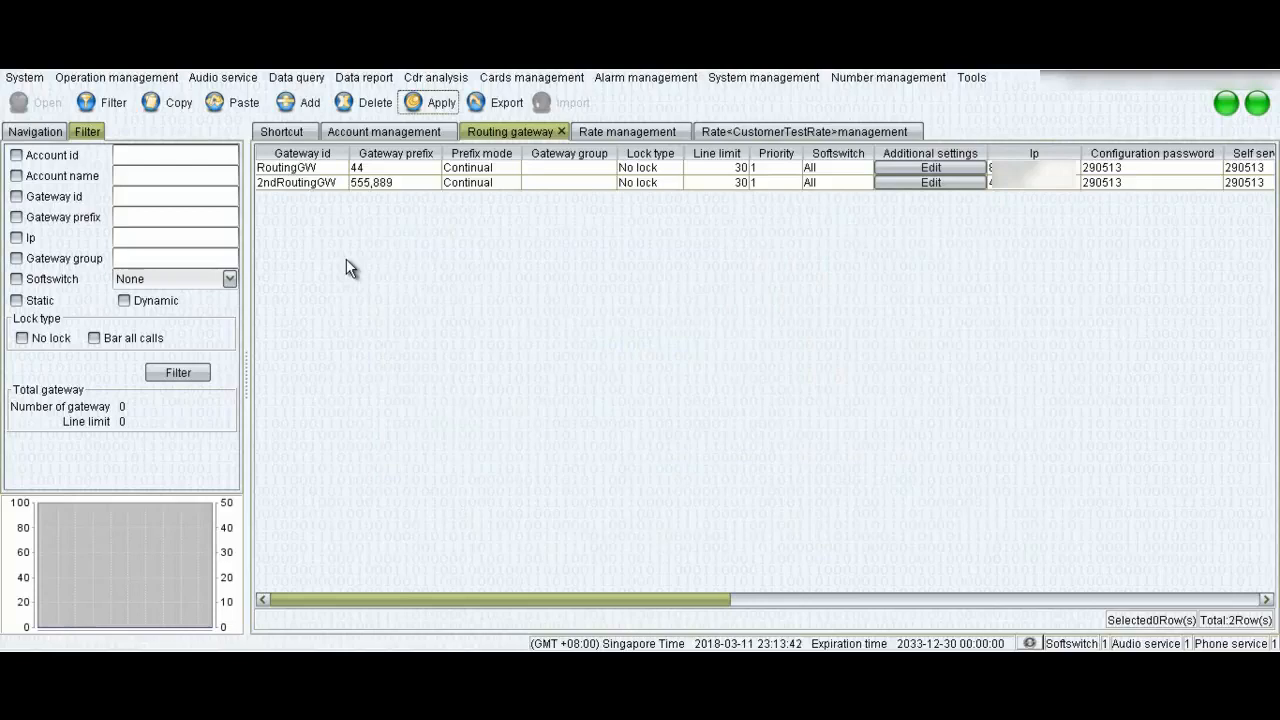
Reopen 2ndRoutingGW's callee rewrite rules and compare their initial prefixes with the gateway prefixes in the list.
left_click(925, 182)
left_click_drag(529, 150, 825, 156)
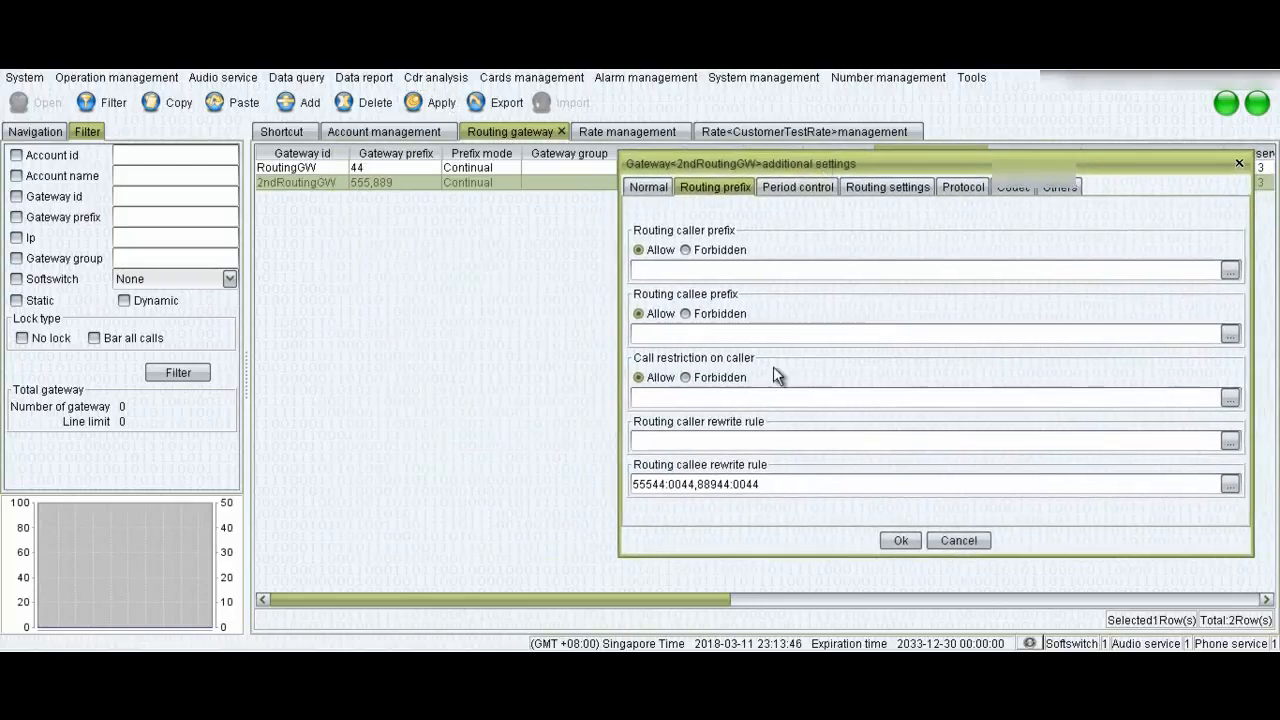
left_click(1230, 485)
left_click_drag(596, 152, 679, 152)
left_click(568, 183)
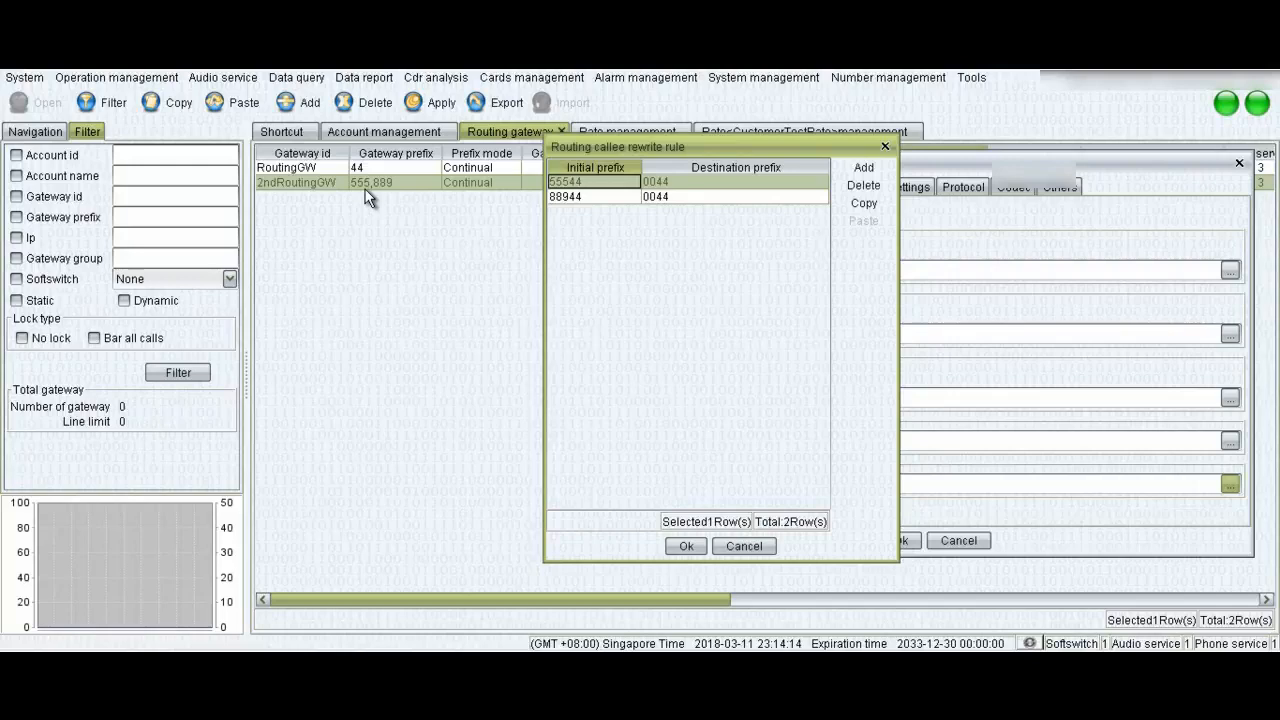
left_click_drag(635, 152, 808, 168)
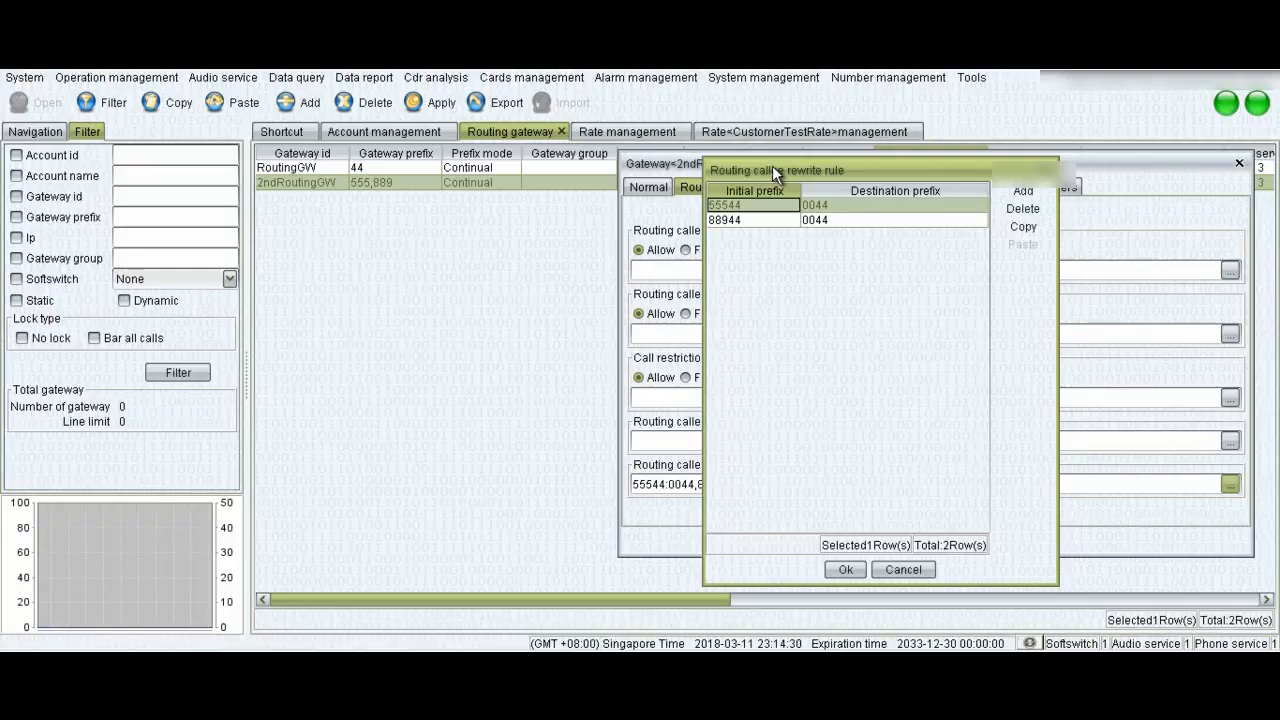
left_click(733, 222)
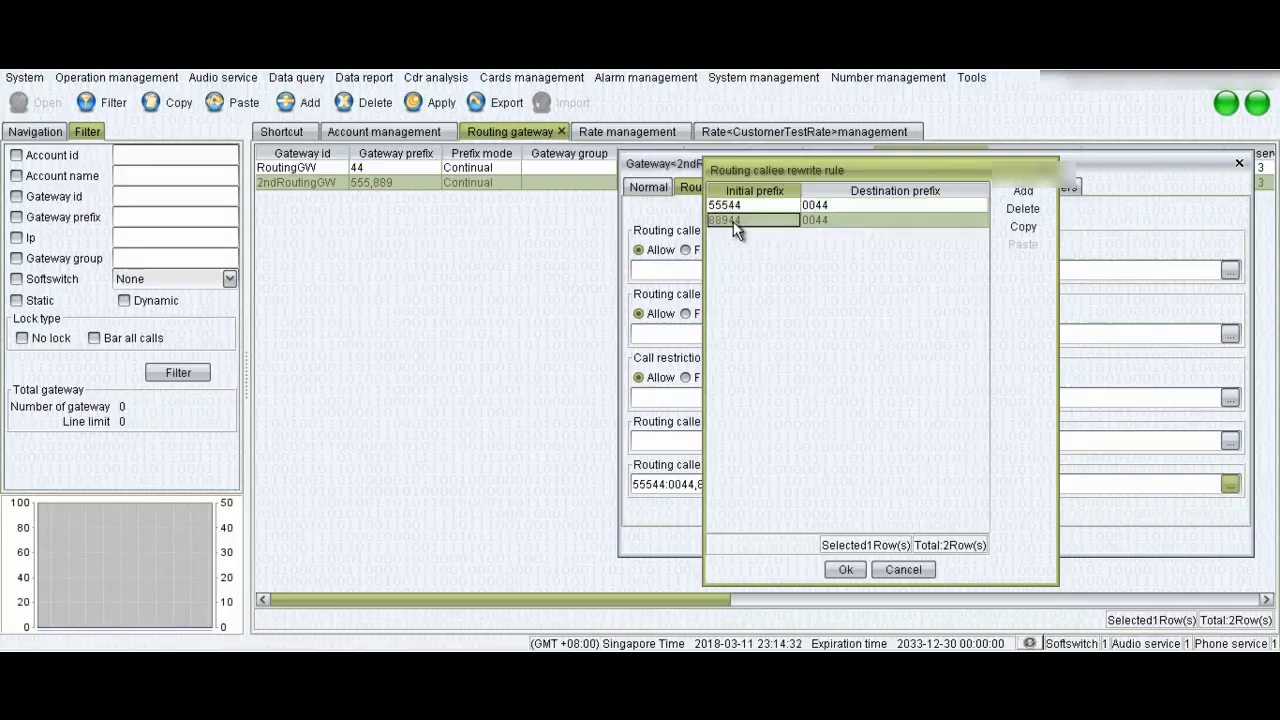
left_click(845, 569)
left_click(898, 540)
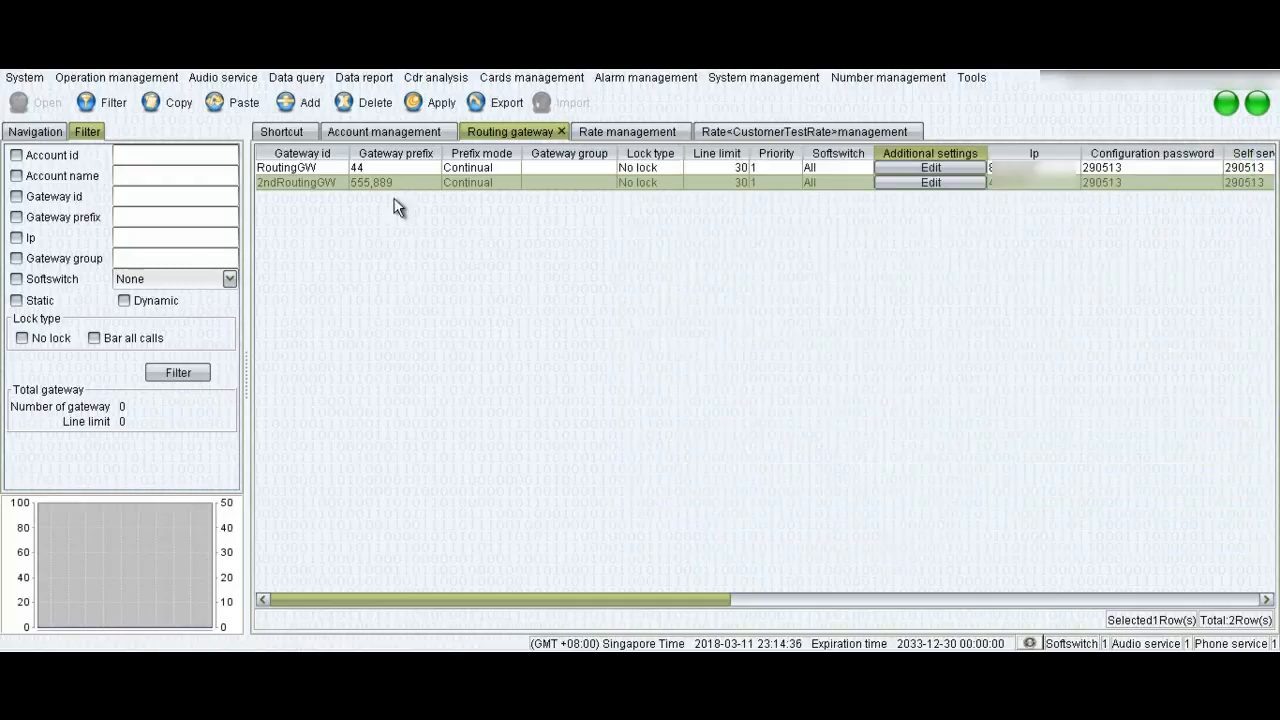
Change 2ndRoutingGW's number prefixes to 55544 and 88944 and apply the change.
left_click(433, 185)
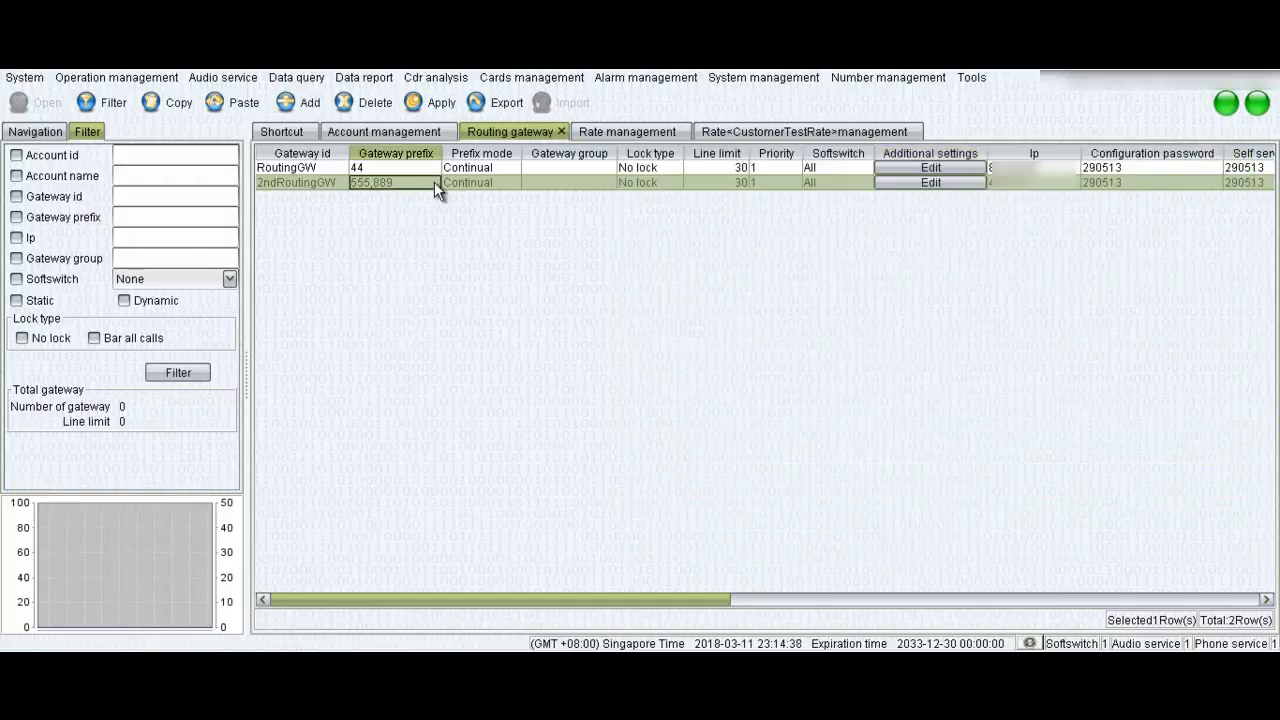
double_click(433, 184)
left_click(519, 192)
double_click(519, 193)
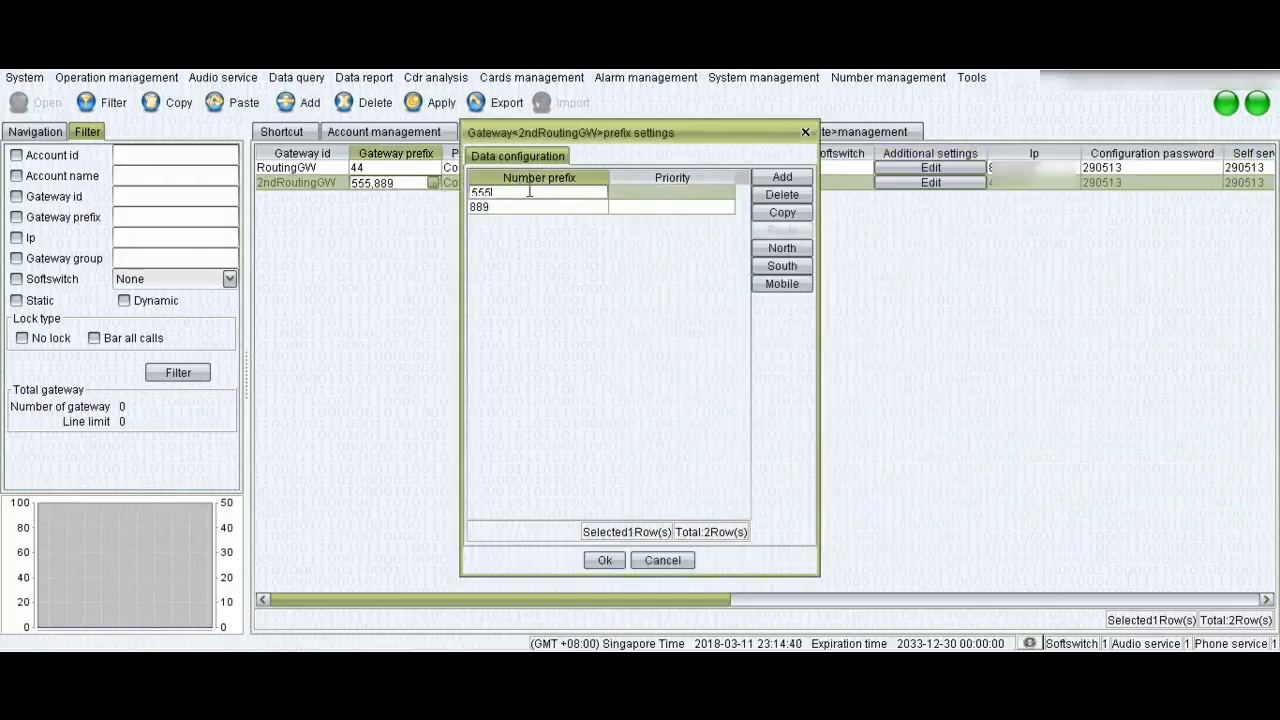
type("44")
double_click(527, 207)
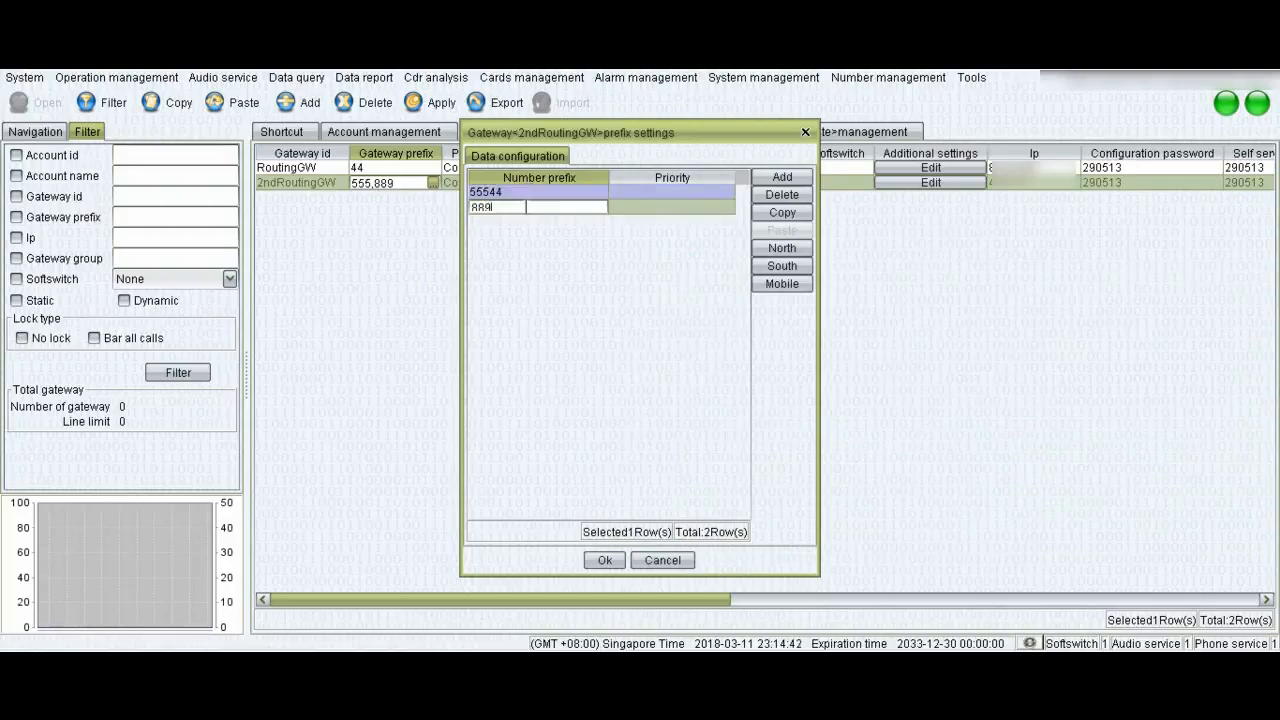
type("444")
key("BackSpace")
left_click(600, 560)
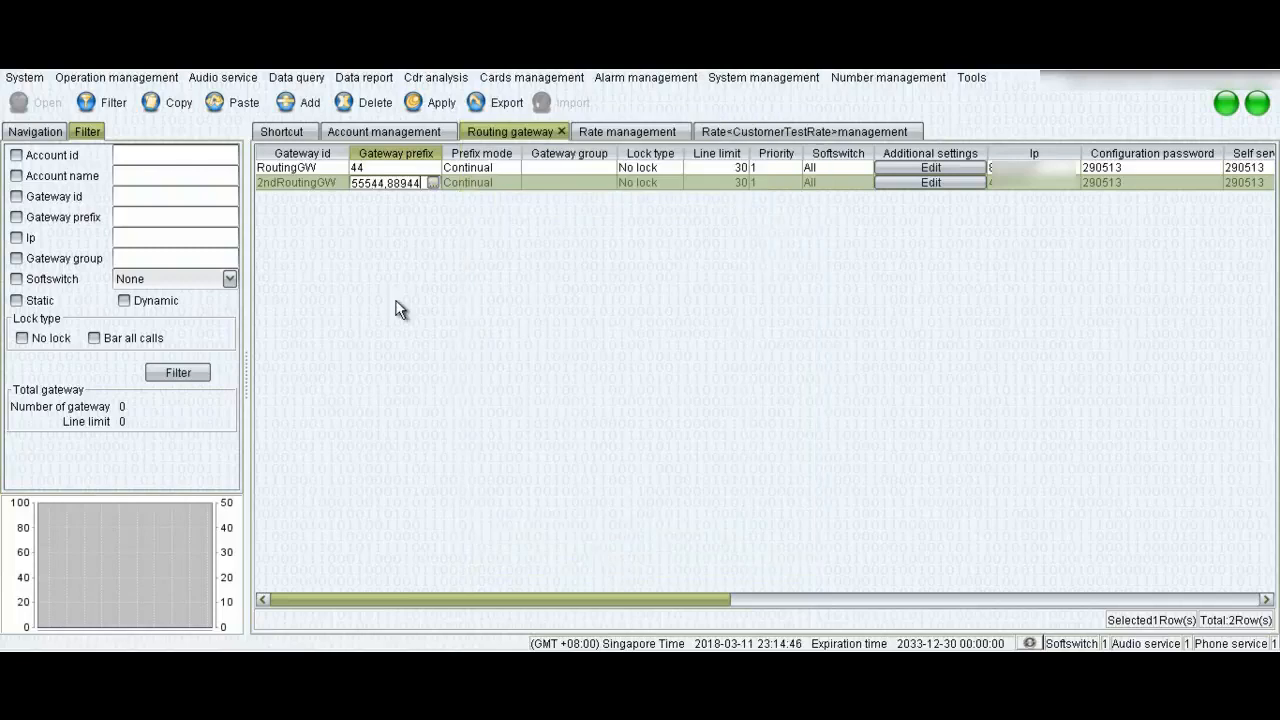
left_click(436, 107)
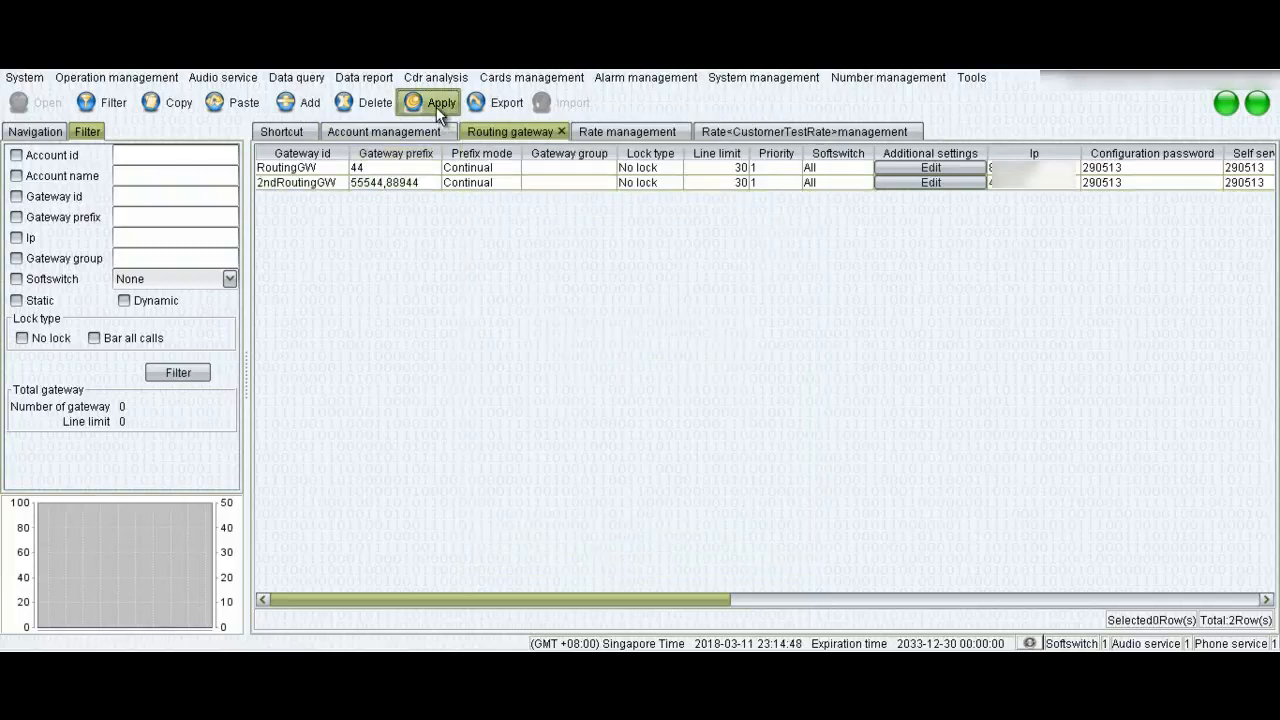
Change 2ndRoutingGW's number prefixes to 555441 and 889442.
left_click(410, 186)
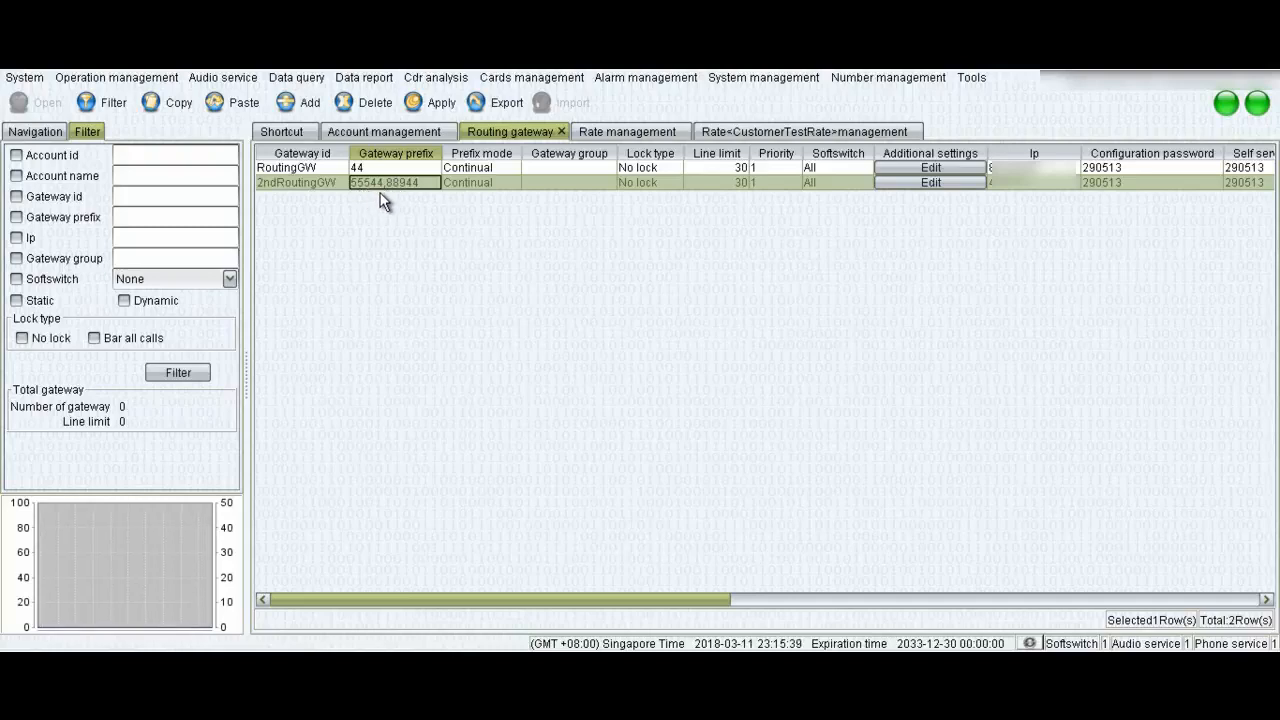
left_click(415, 183)
left_click(432, 184)
double_click(518, 193)
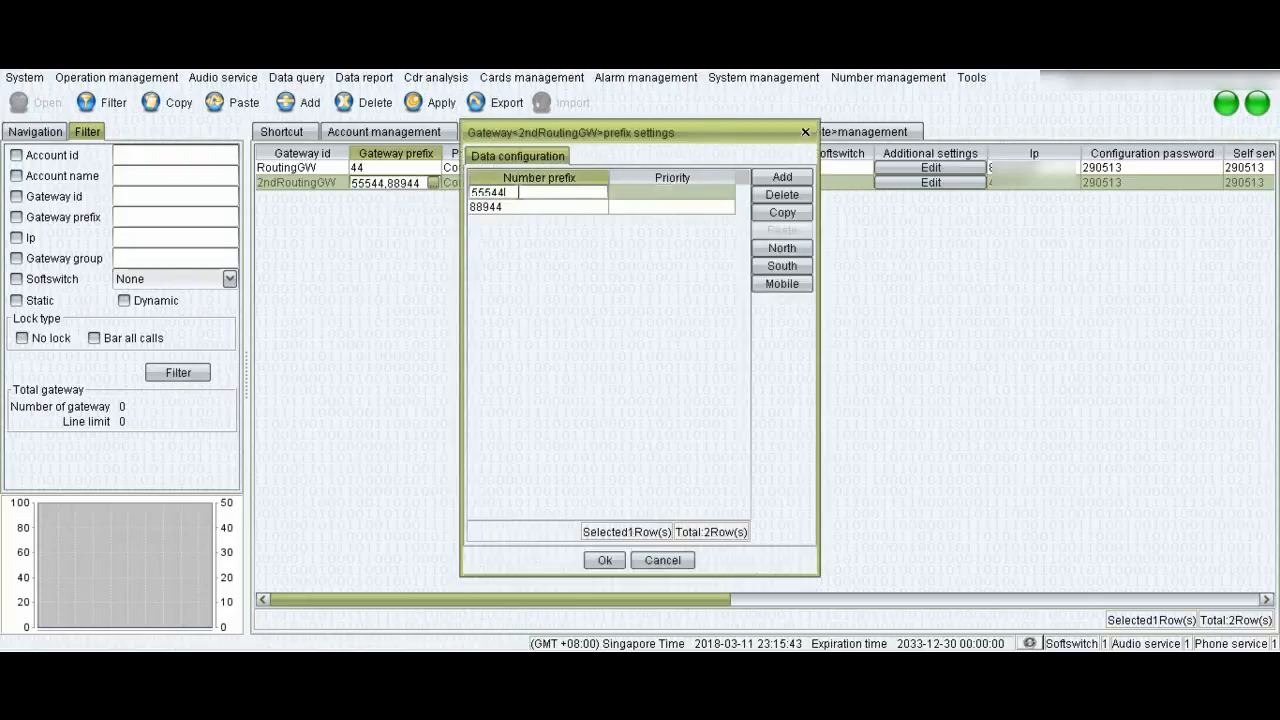
double_click(540, 207)
type("2")
key("Return")
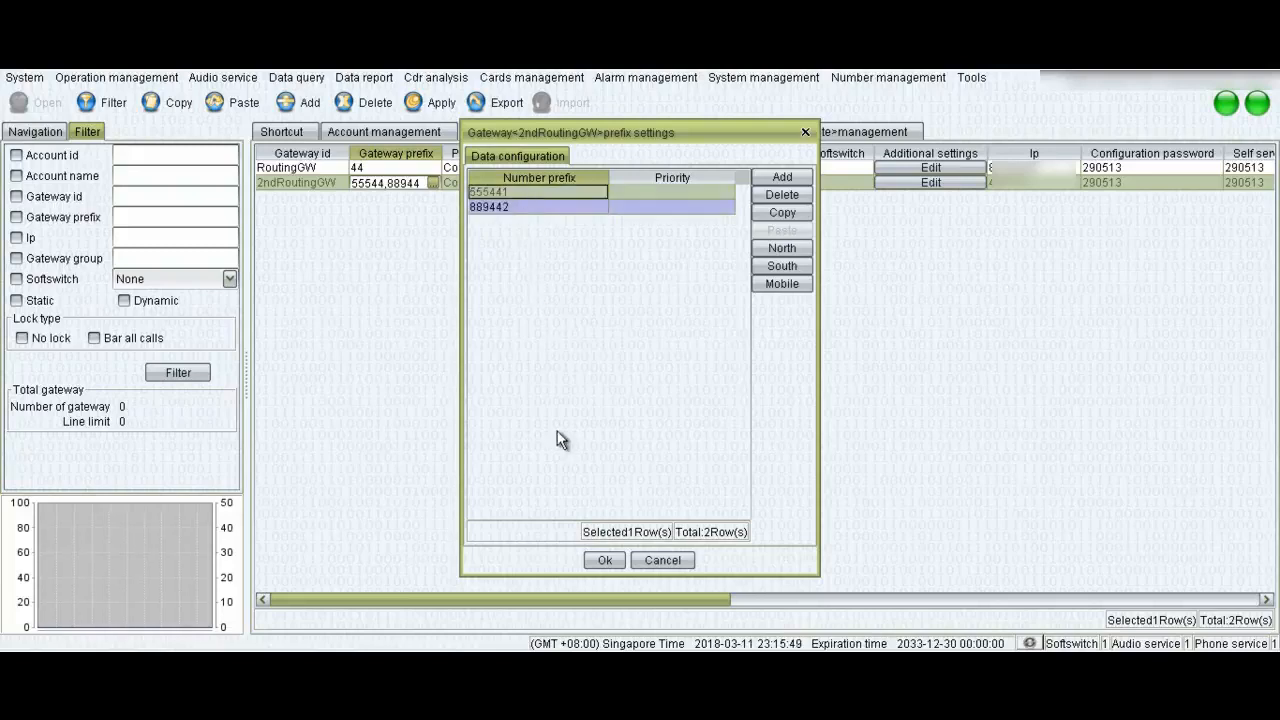
left_click(604, 557)
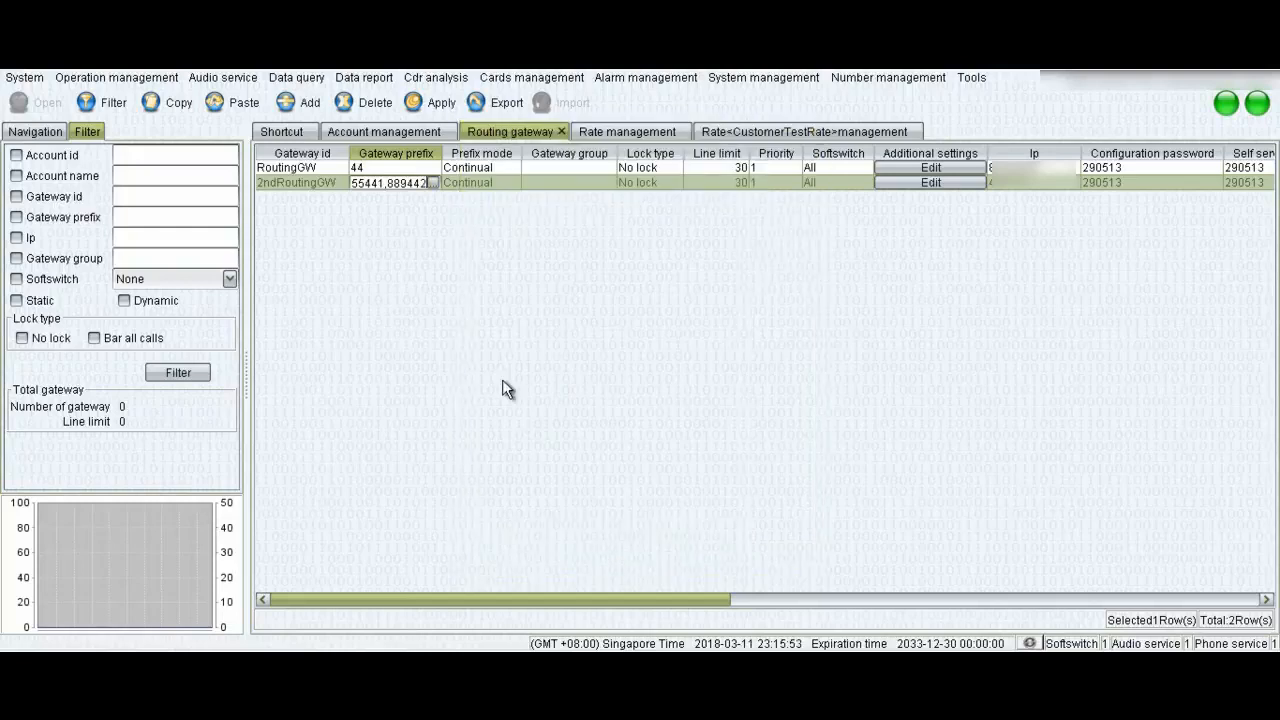
Check the CustomerTestRate area prefixes against 2ndRoutingGW's number prefixes, then accept the prefix settings and apply the gateway change.
left_click(760, 138)
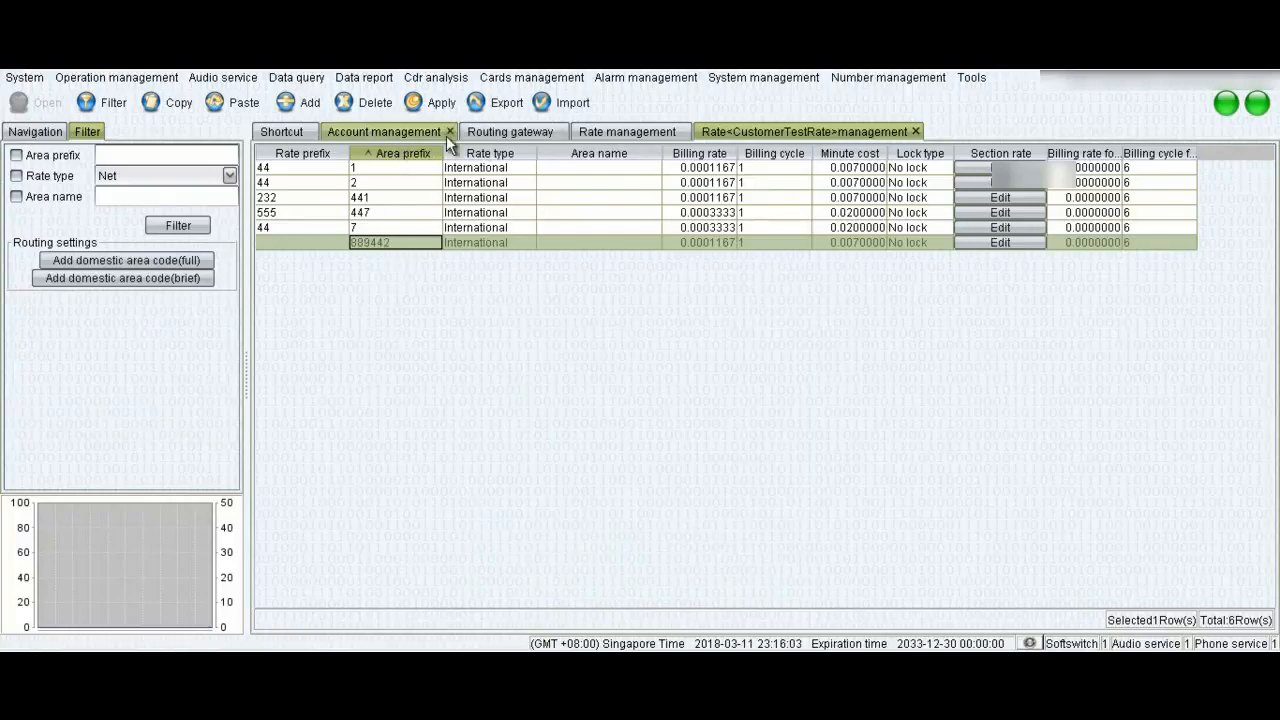
left_click(515, 134)
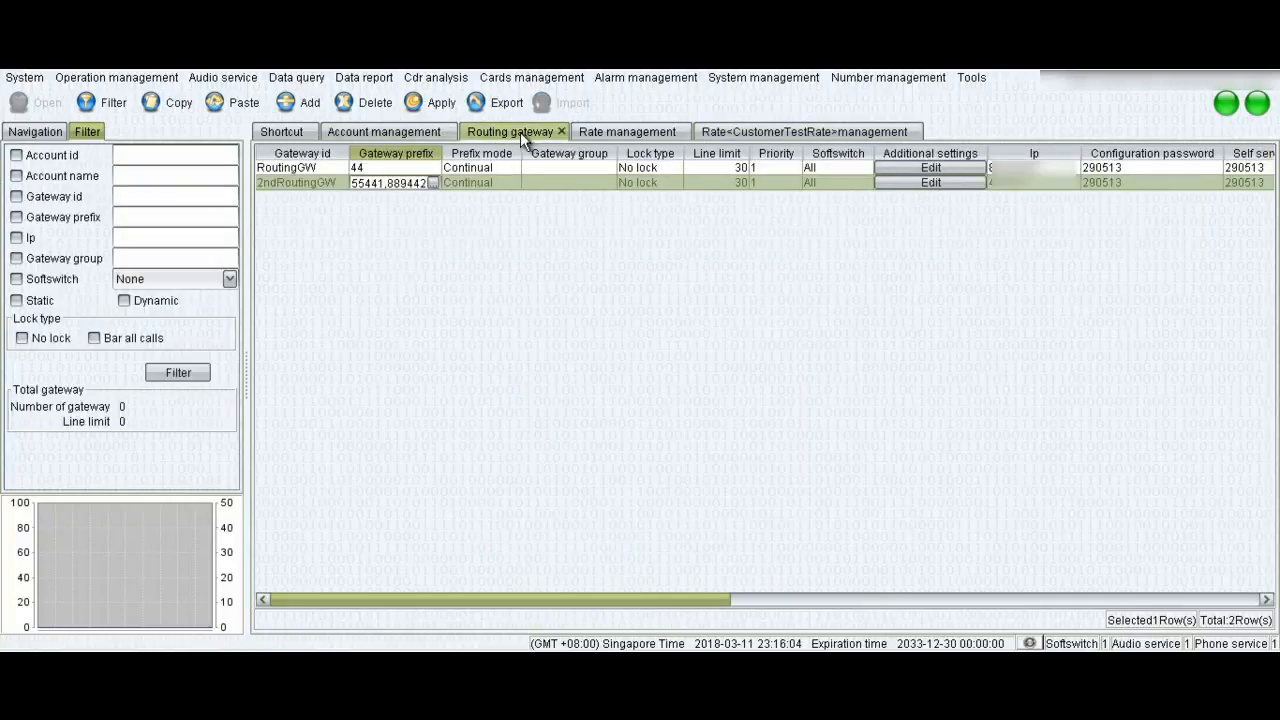
left_click(436, 182)
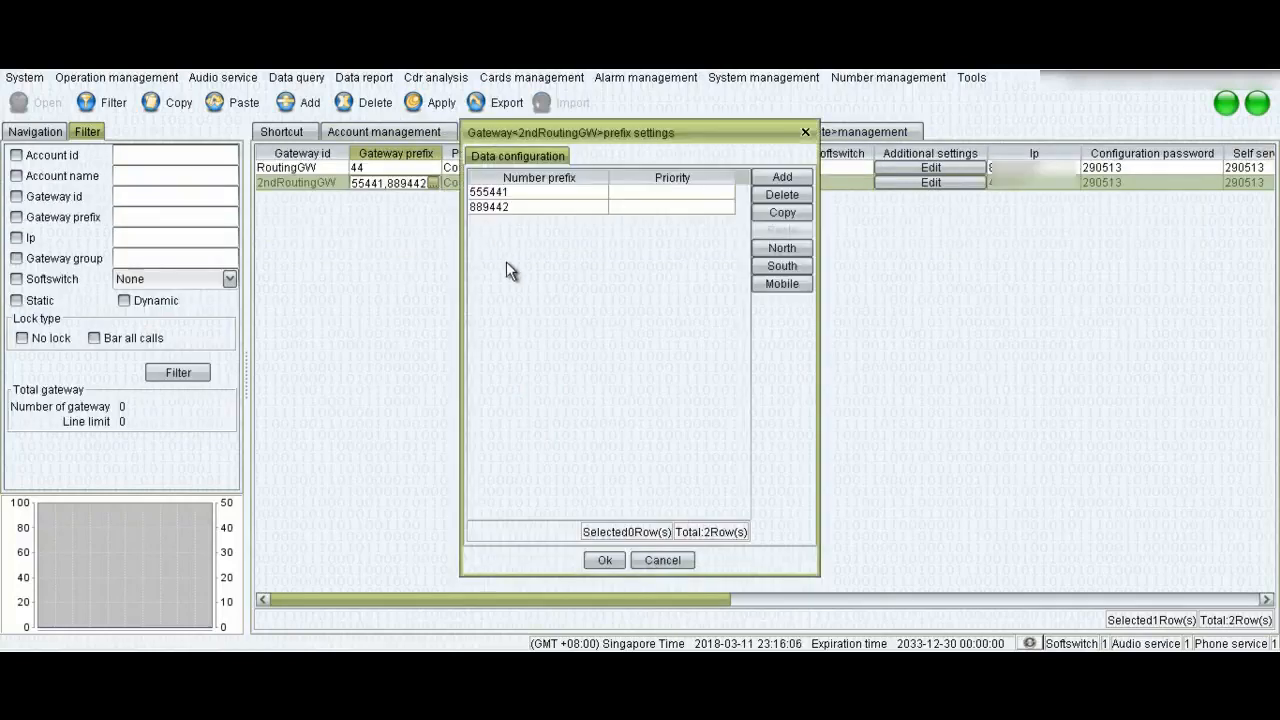
left_click(524, 193)
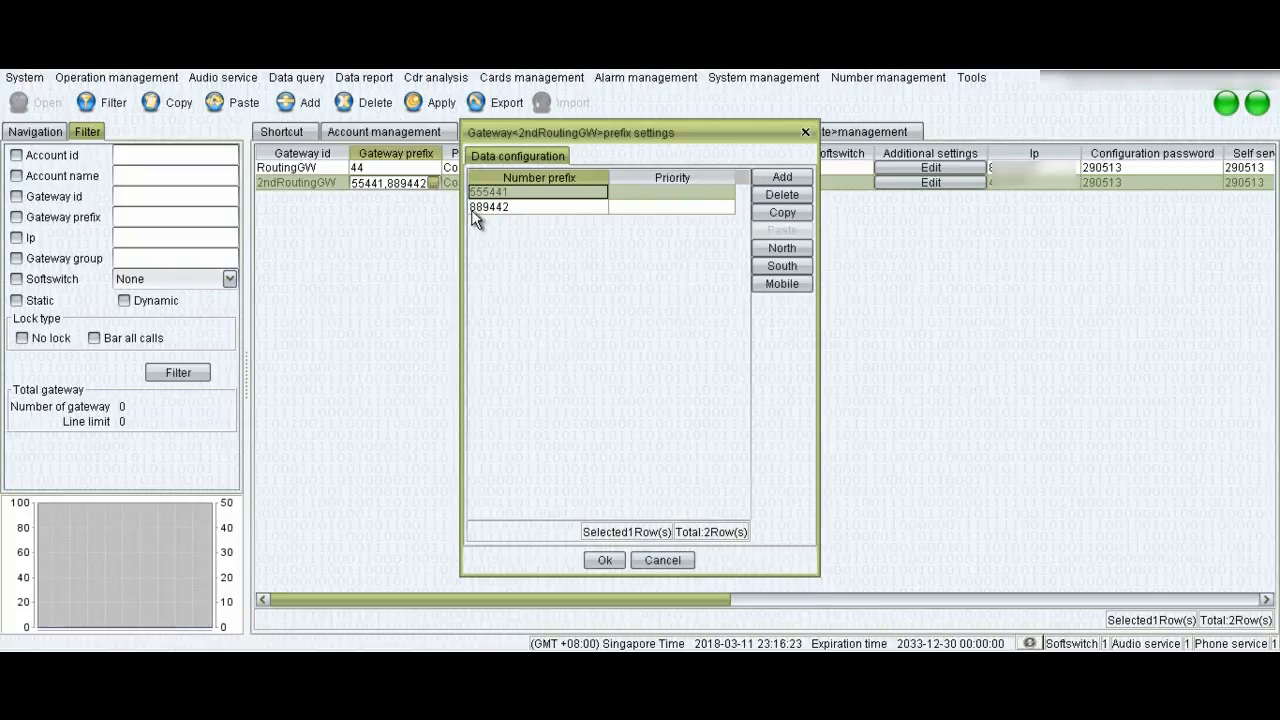
left_click(519, 212)
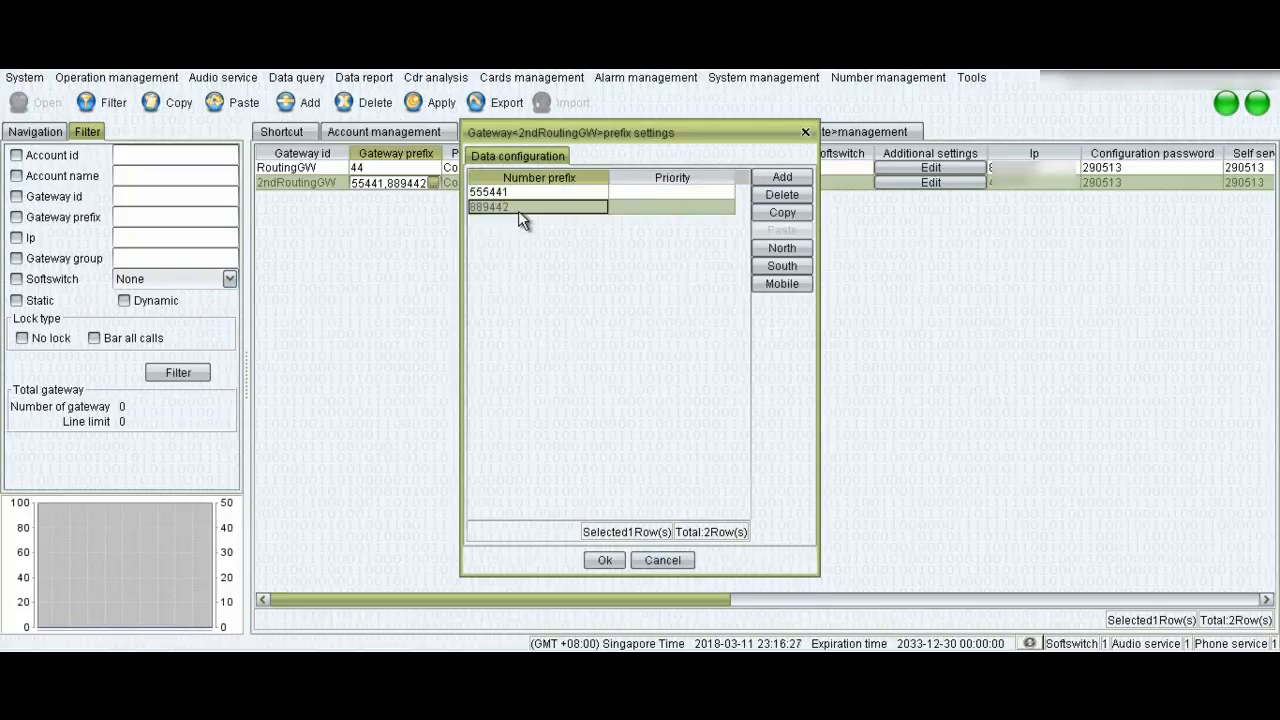
left_click(610, 559)
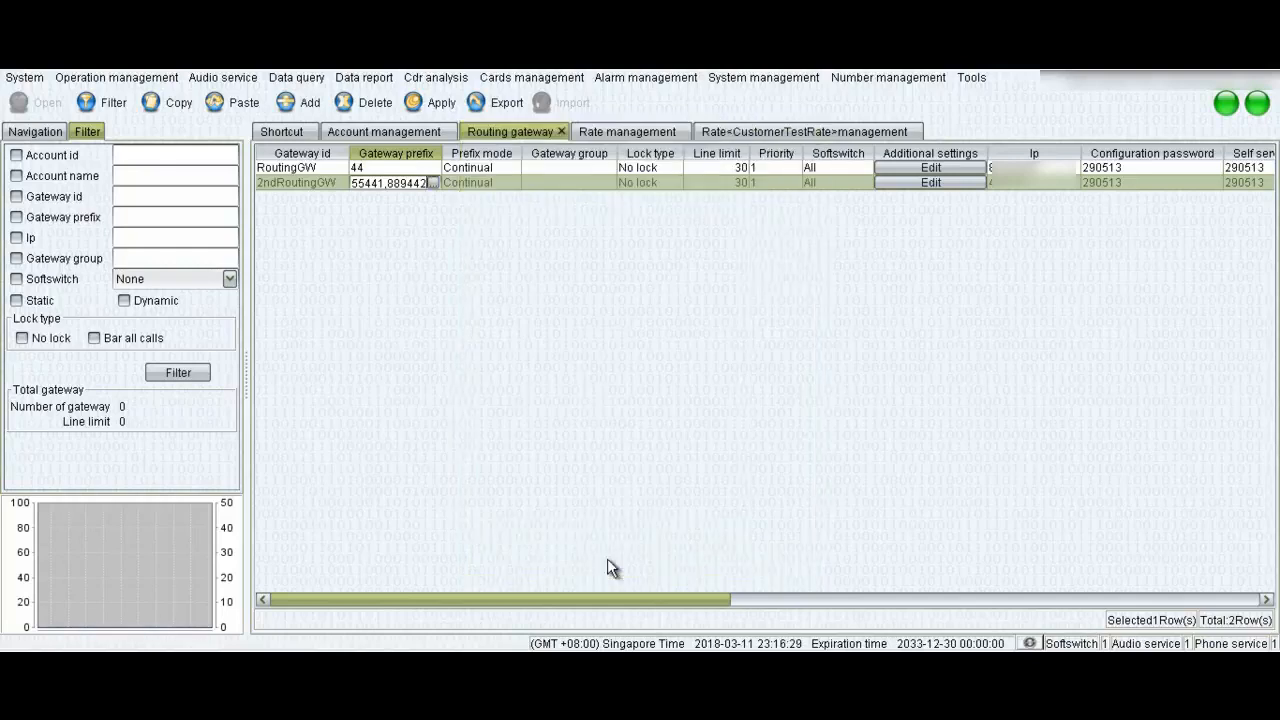
left_click(428, 102)
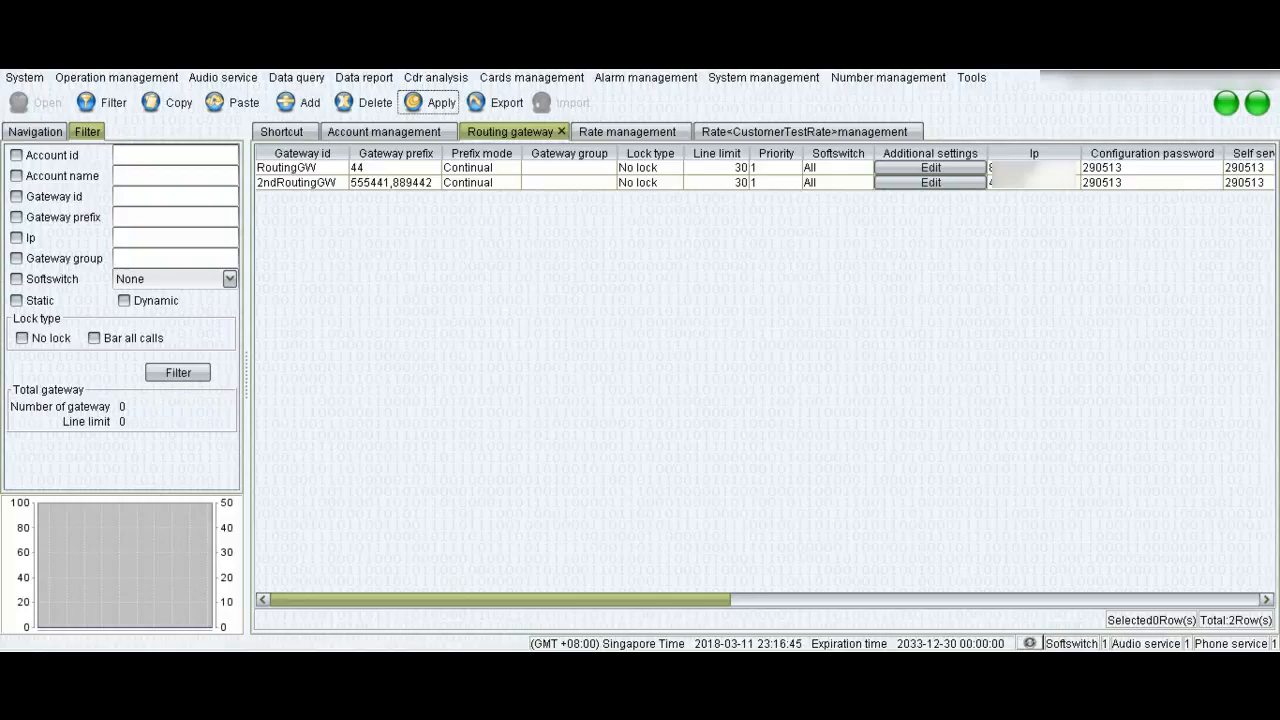
left_click(1178, 660)
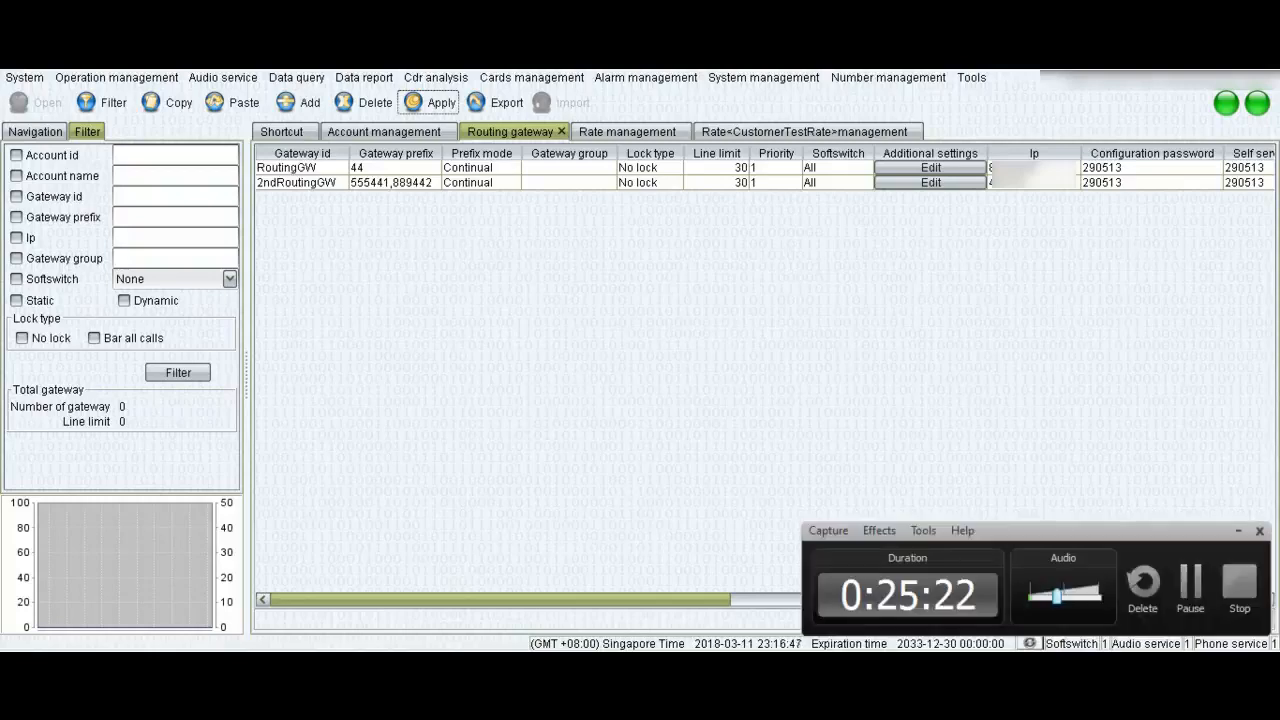